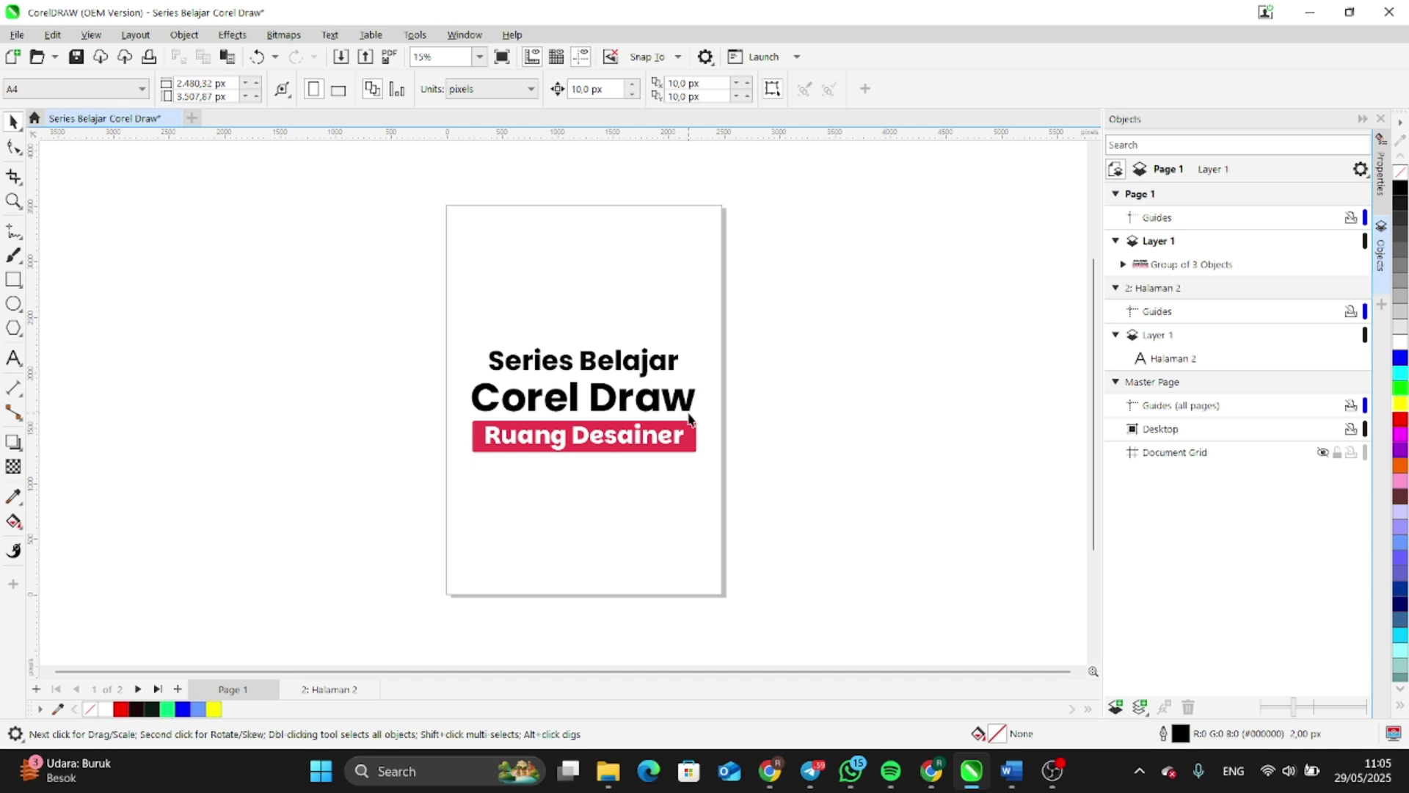
{"action": "scroll", "coordinate": [734, 433], "scroll_direction": "up", "scroll_amount": 1}
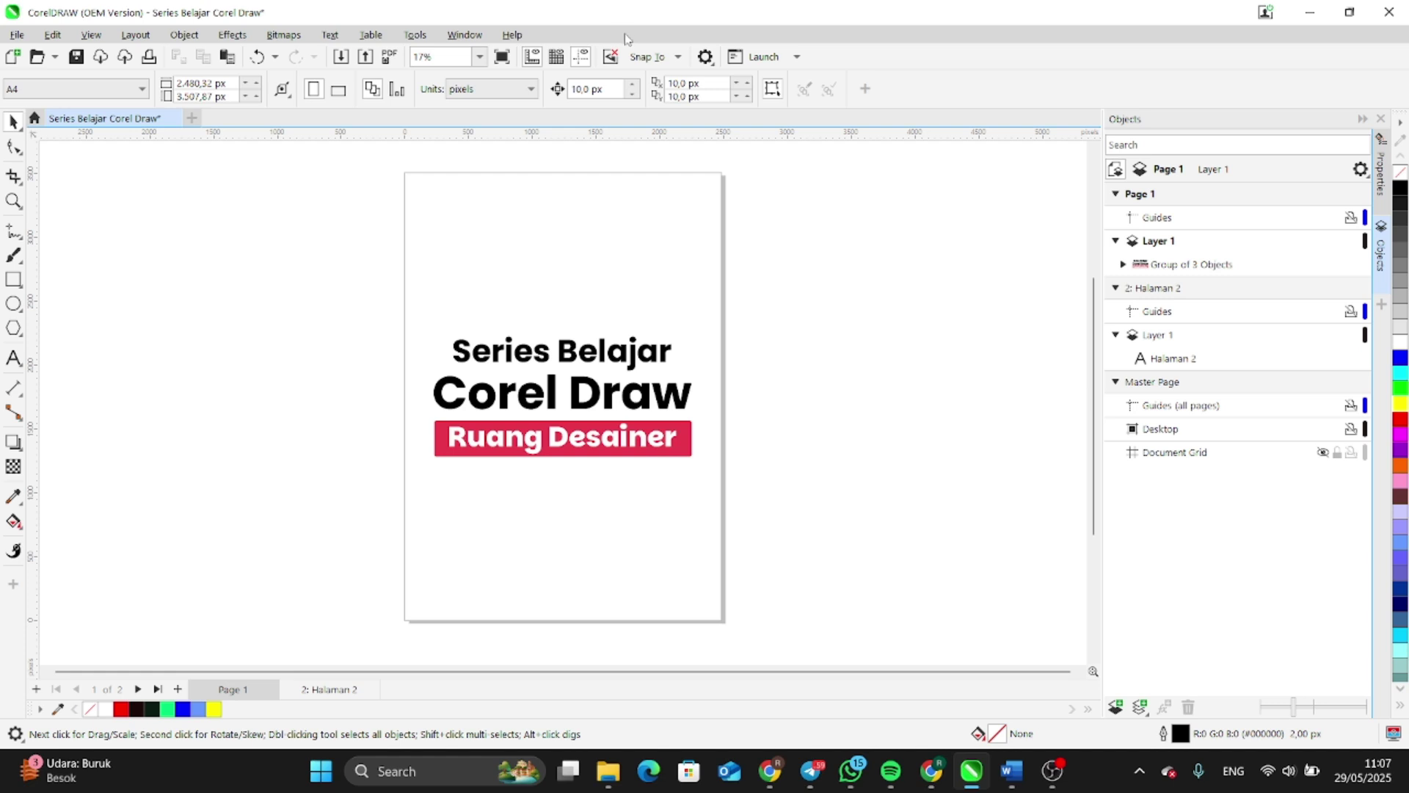
{"action": "left_click", "coordinate": [16, 35]}
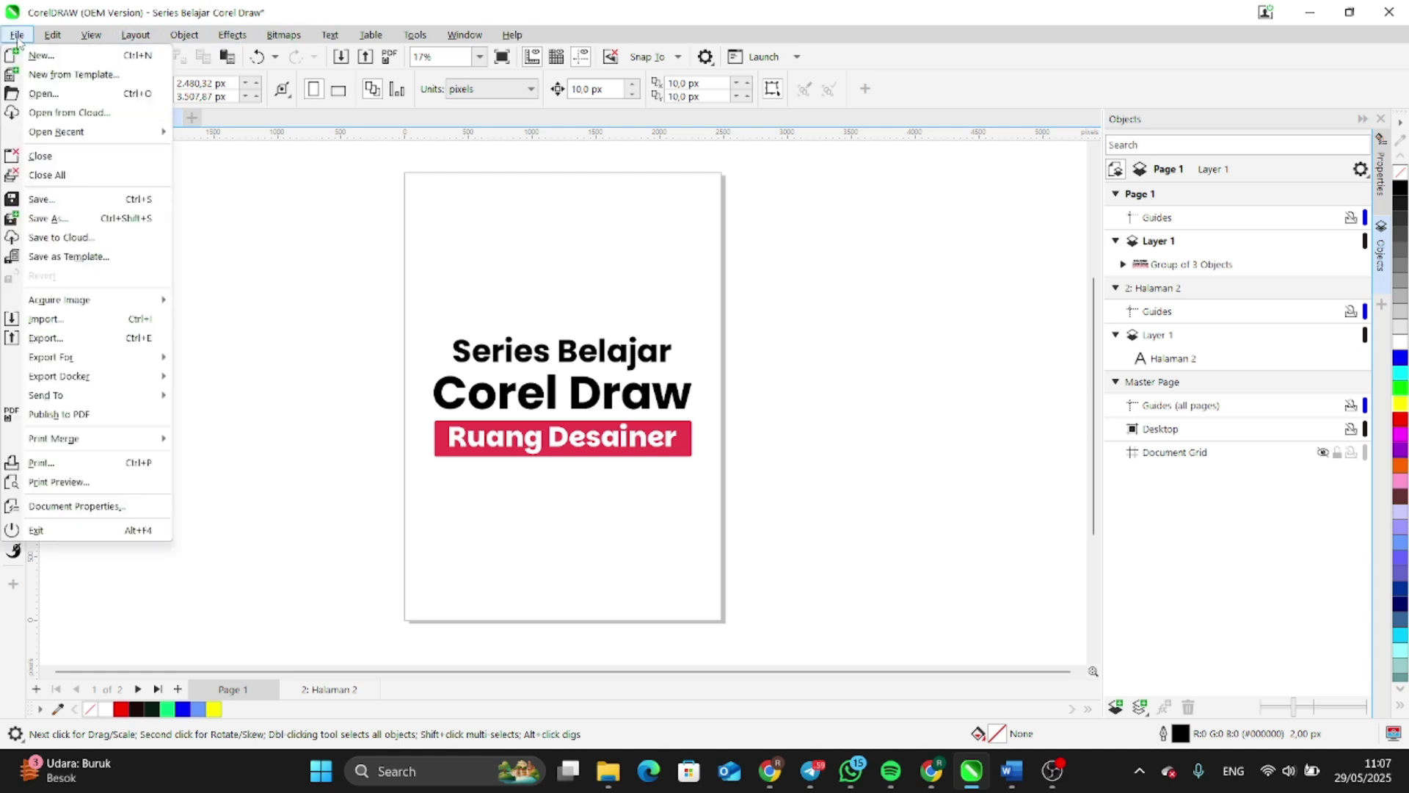
{"action": "mouse_move", "coordinate": [48, 37]}
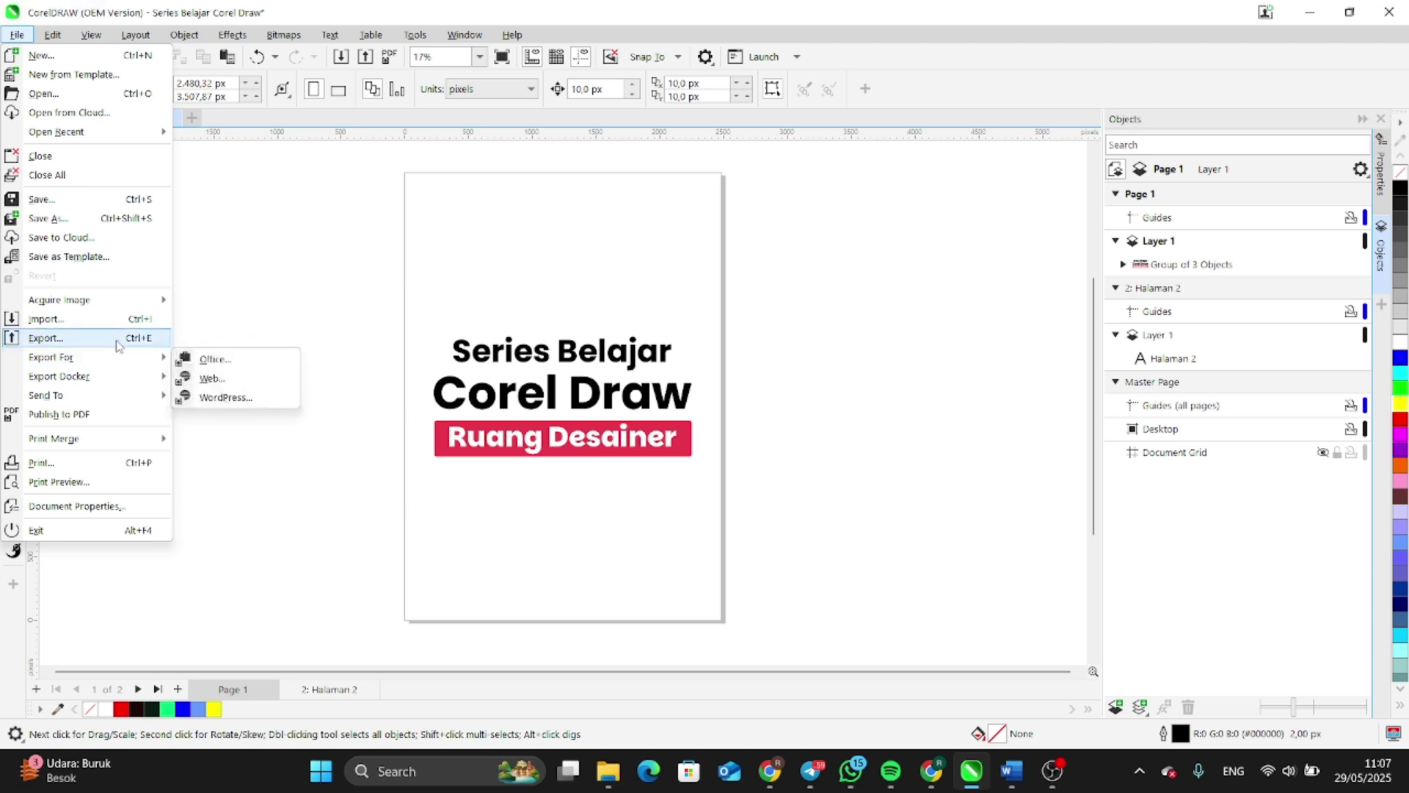
{"action": "left_click", "coordinate": [301, 218]}
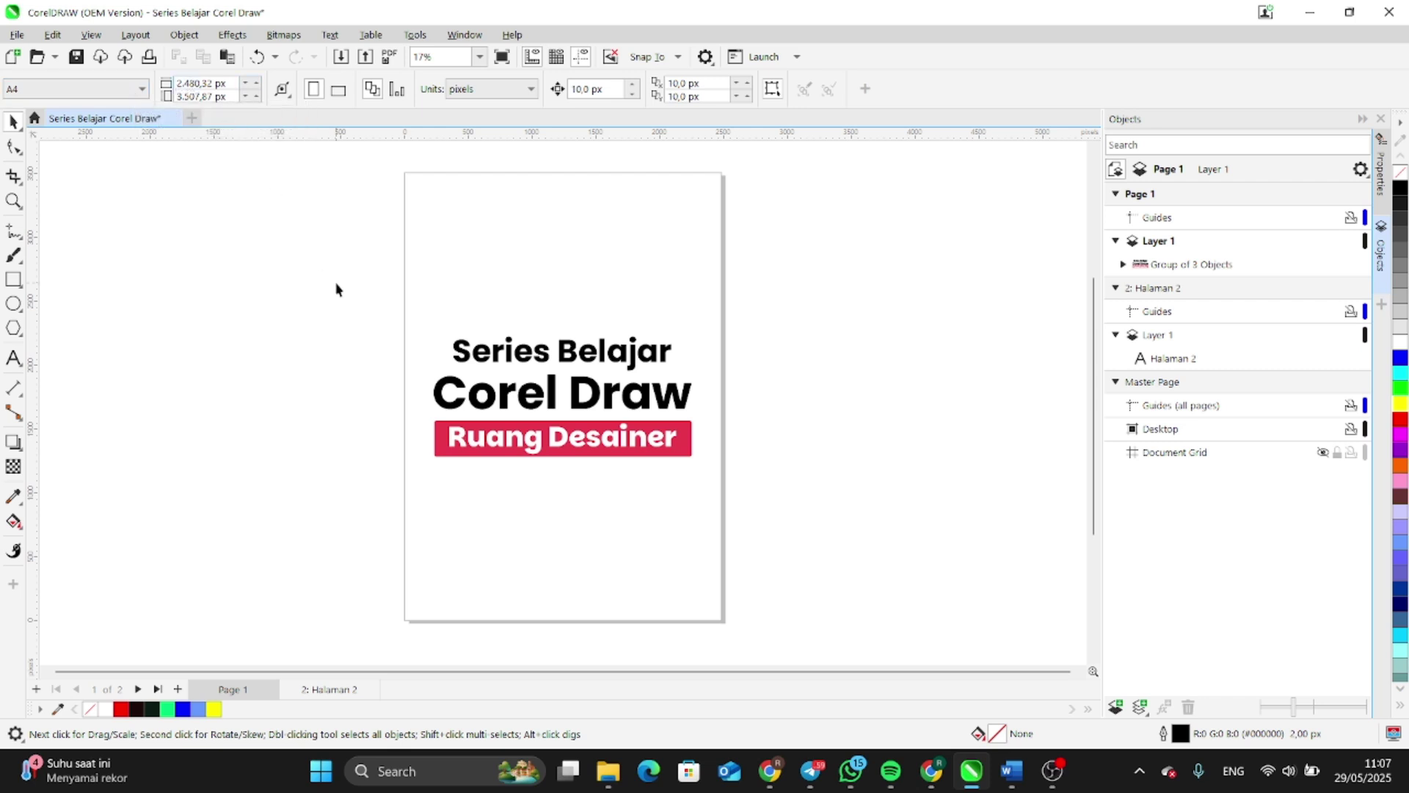
{"action": "left_click", "coordinate": [571, 361]}
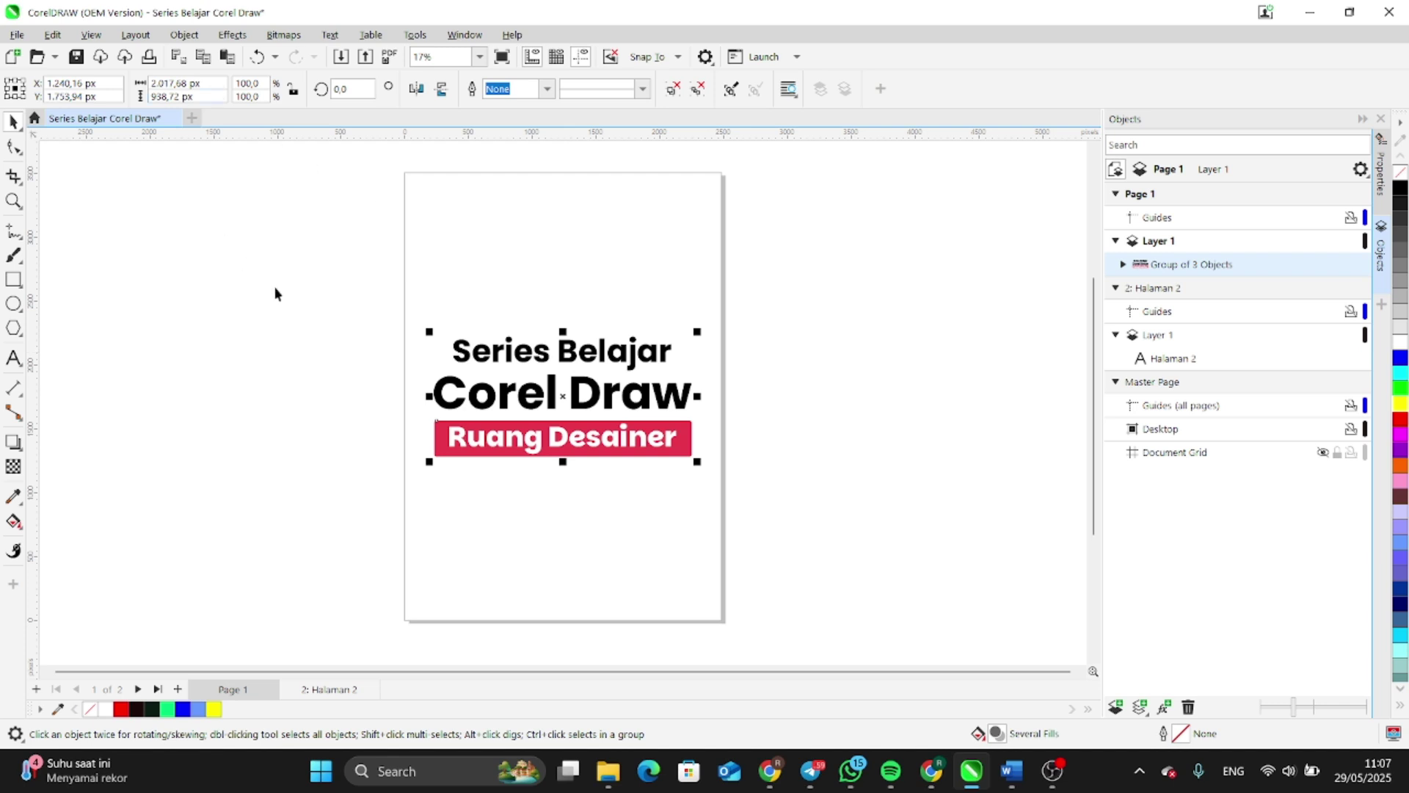
{"action": "left_click", "coordinate": [294, 306]}
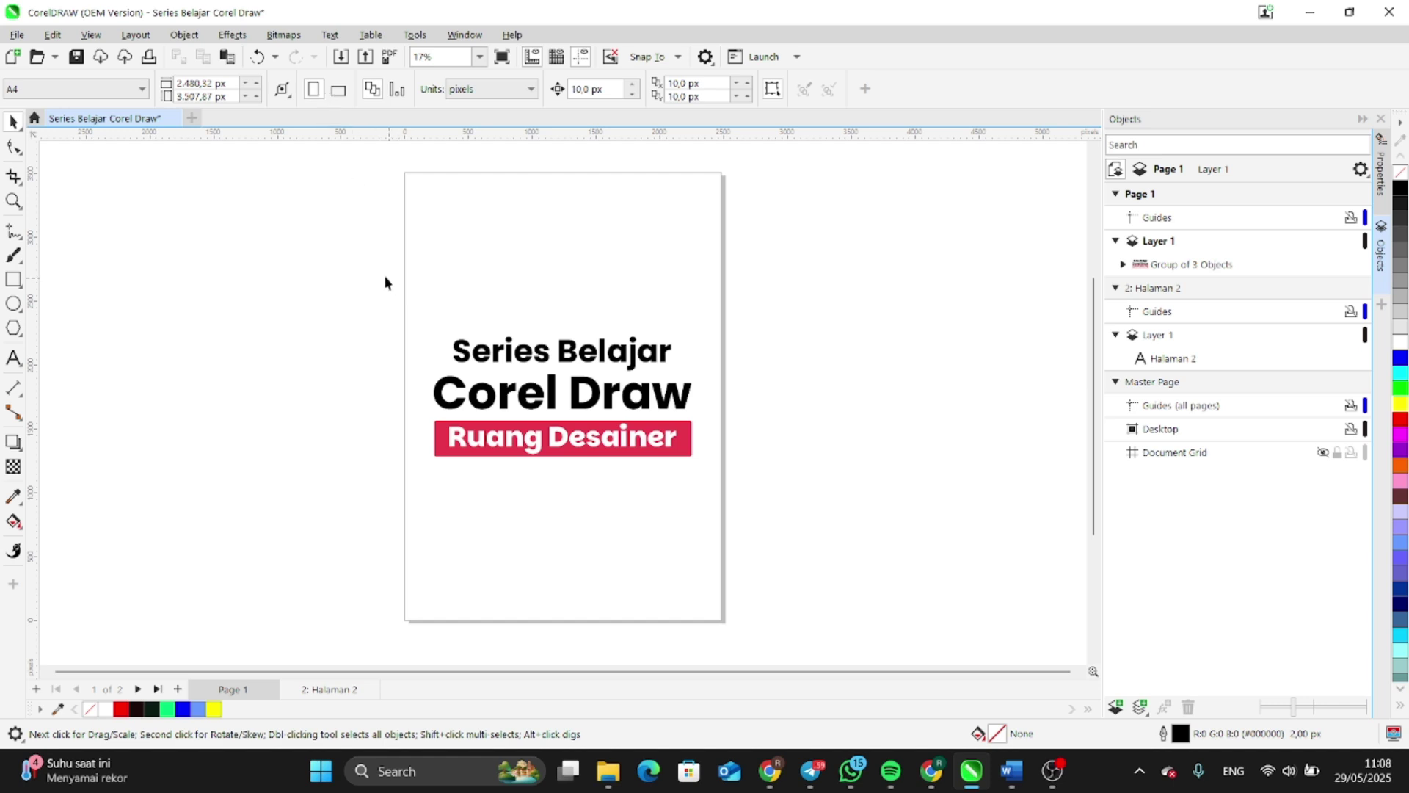
{"action": "left_click", "coordinate": [20, 283]}
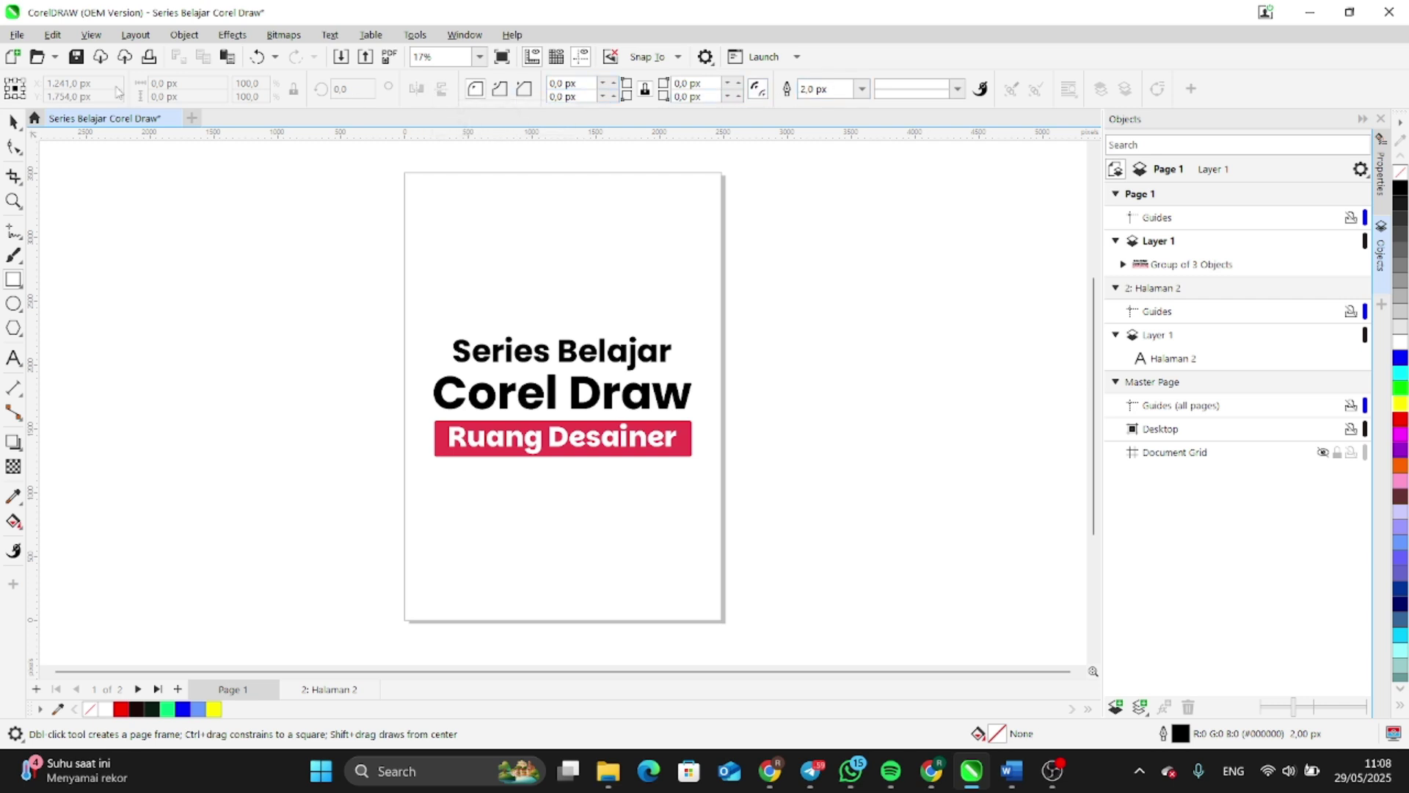
{"action": "left_click", "coordinate": [11, 124]}
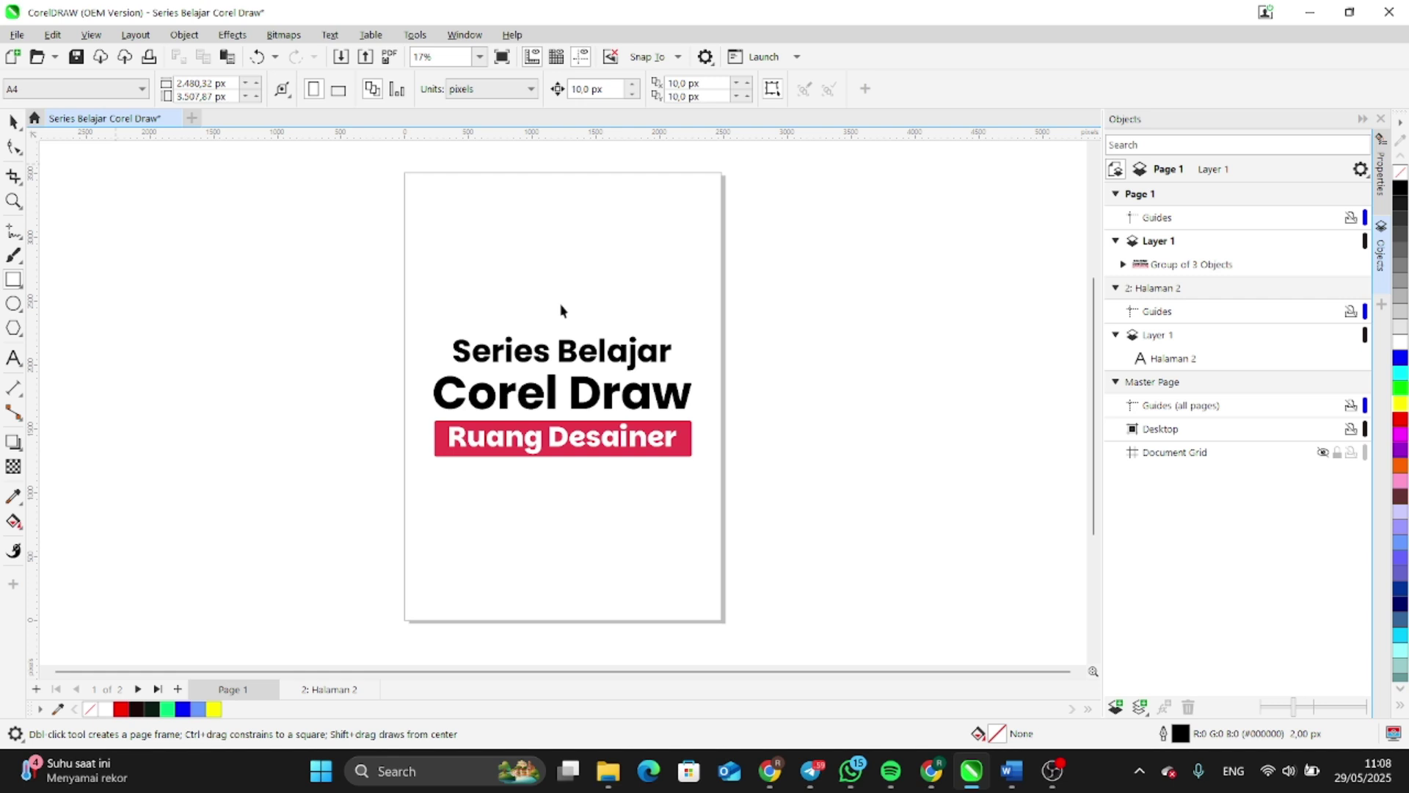
Ungroup the three-object title group on Page 1 into separate objects
{"action": "left_click", "coordinate": [505, 352]}
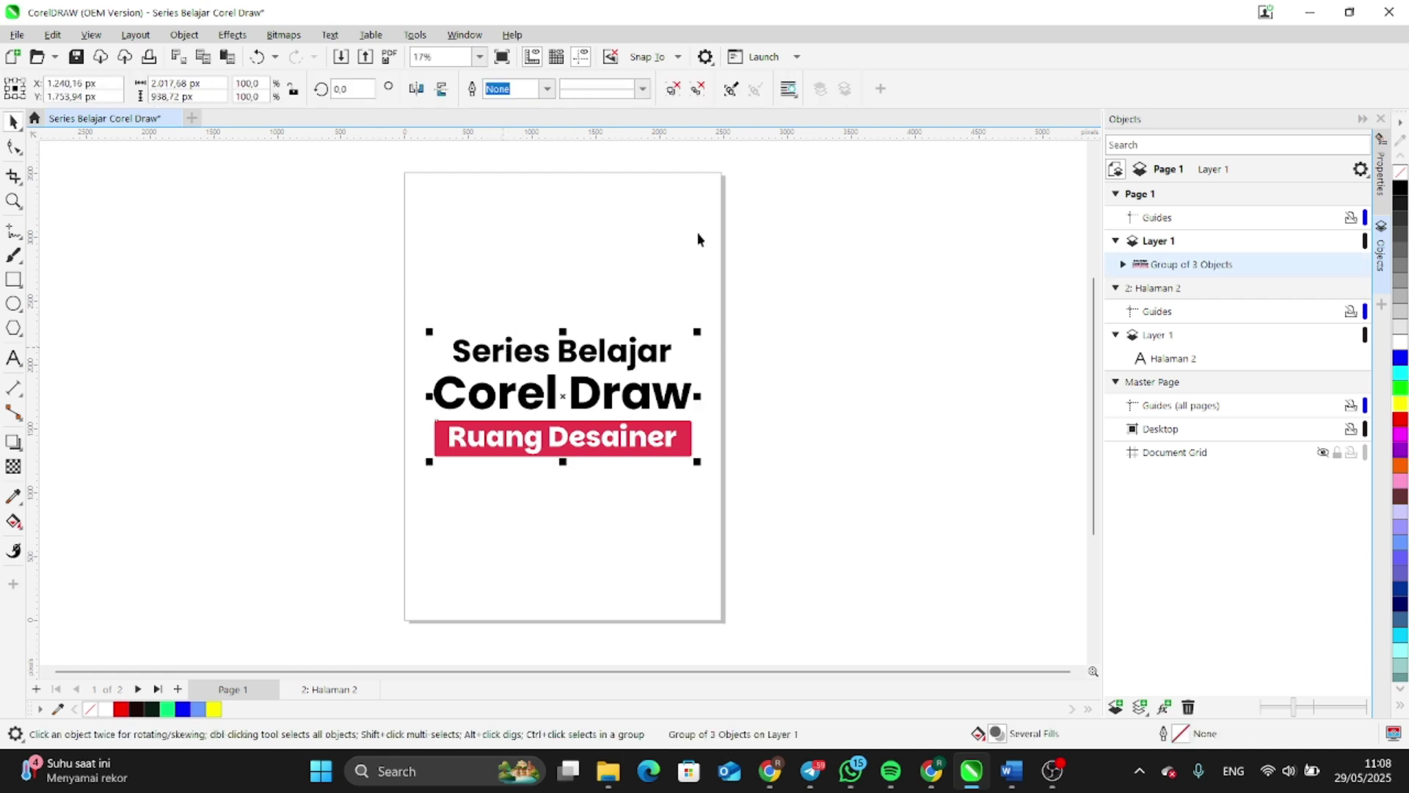
{"action": "left_click", "coordinate": [697, 89]}
{"action": "left_click", "coordinate": [659, 355]}
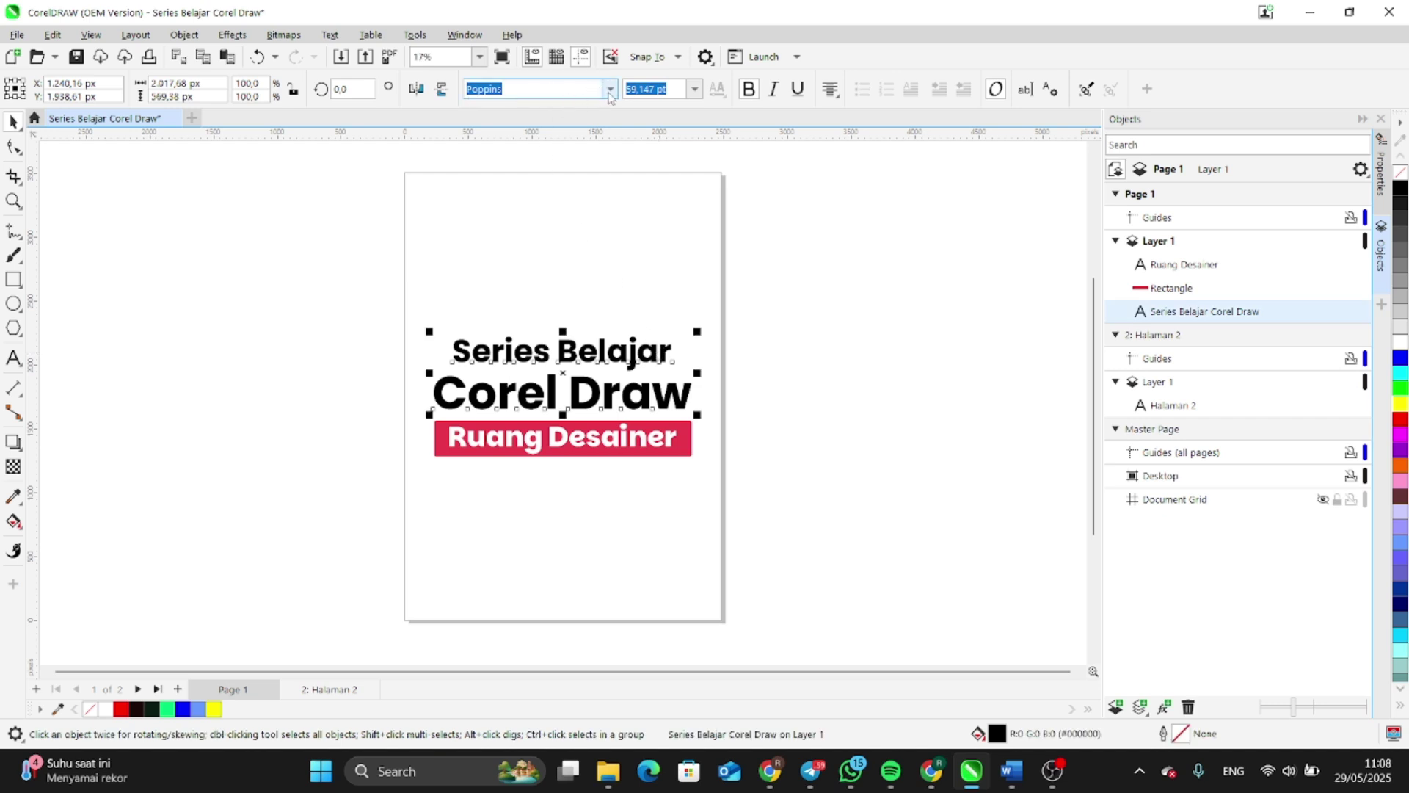
{"action": "left_click", "coordinate": [607, 186]}
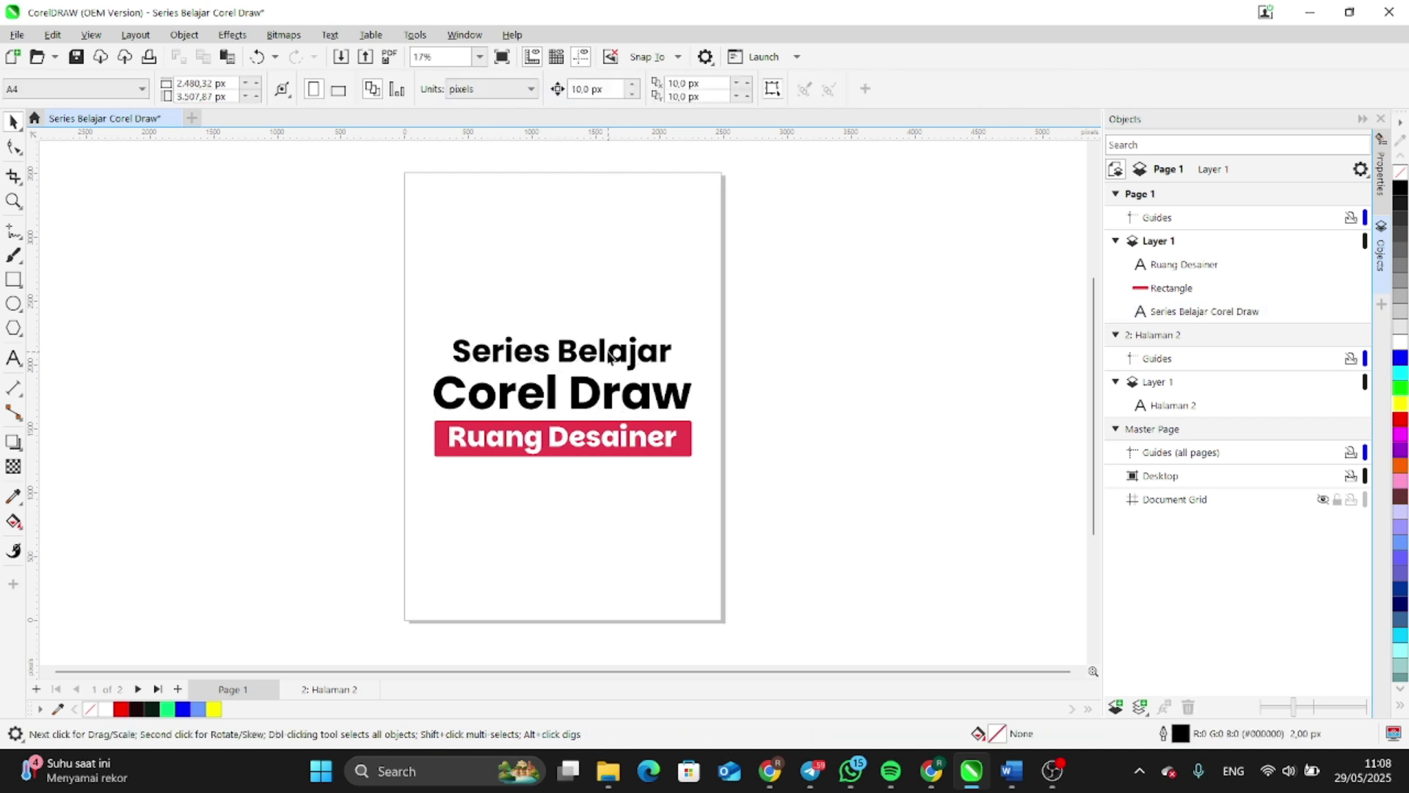
Look at the available font and font size settings for the "Series Belajar Corel Draw" text
{"action": "left_click", "coordinate": [609, 359]}
{"action": "left_click", "coordinate": [610, 89]}
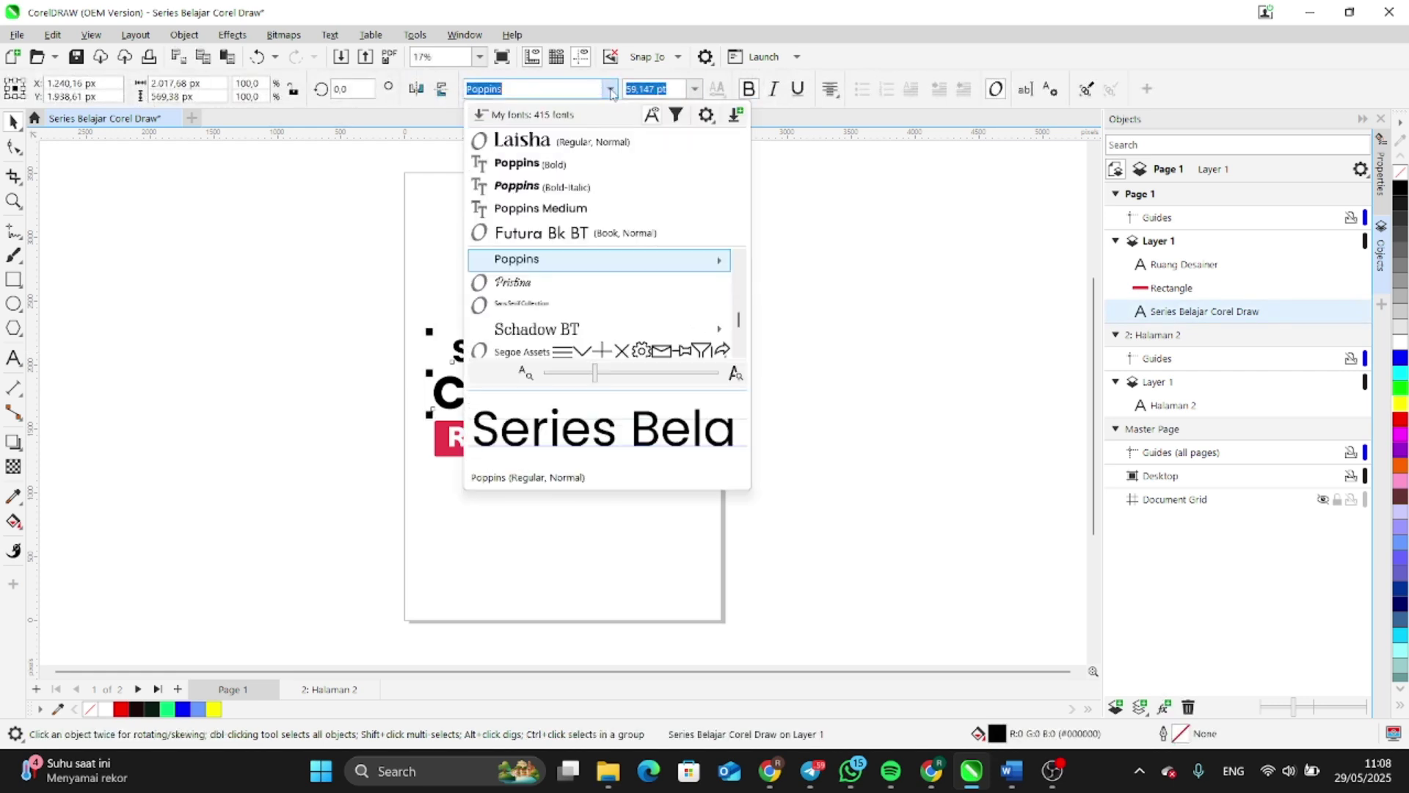
{"action": "left_click", "coordinate": [695, 89]}
{"action": "left_click", "coordinate": [694, 89]}
{"action": "left_click", "coordinate": [695, 89]}
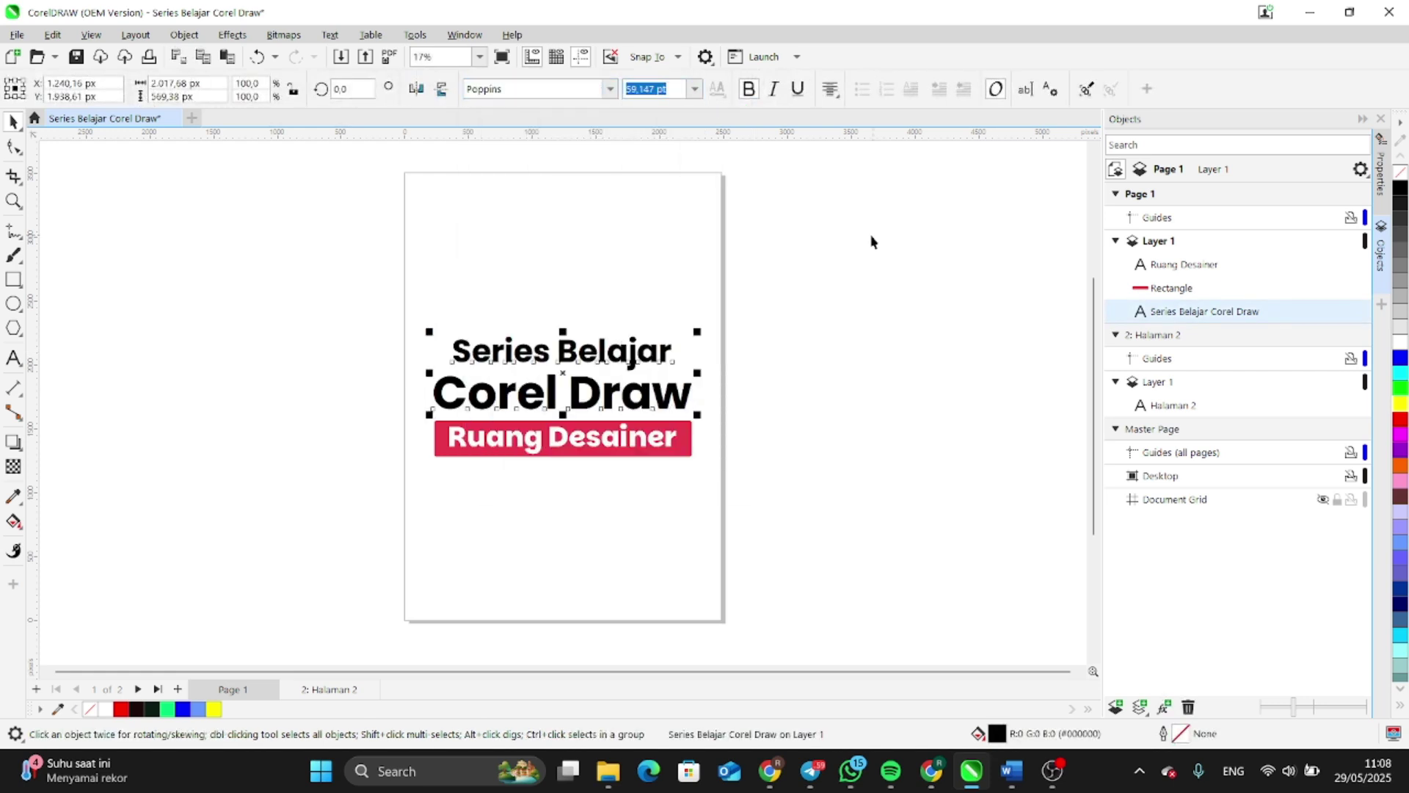
{"action": "left_click", "coordinate": [312, 270]}
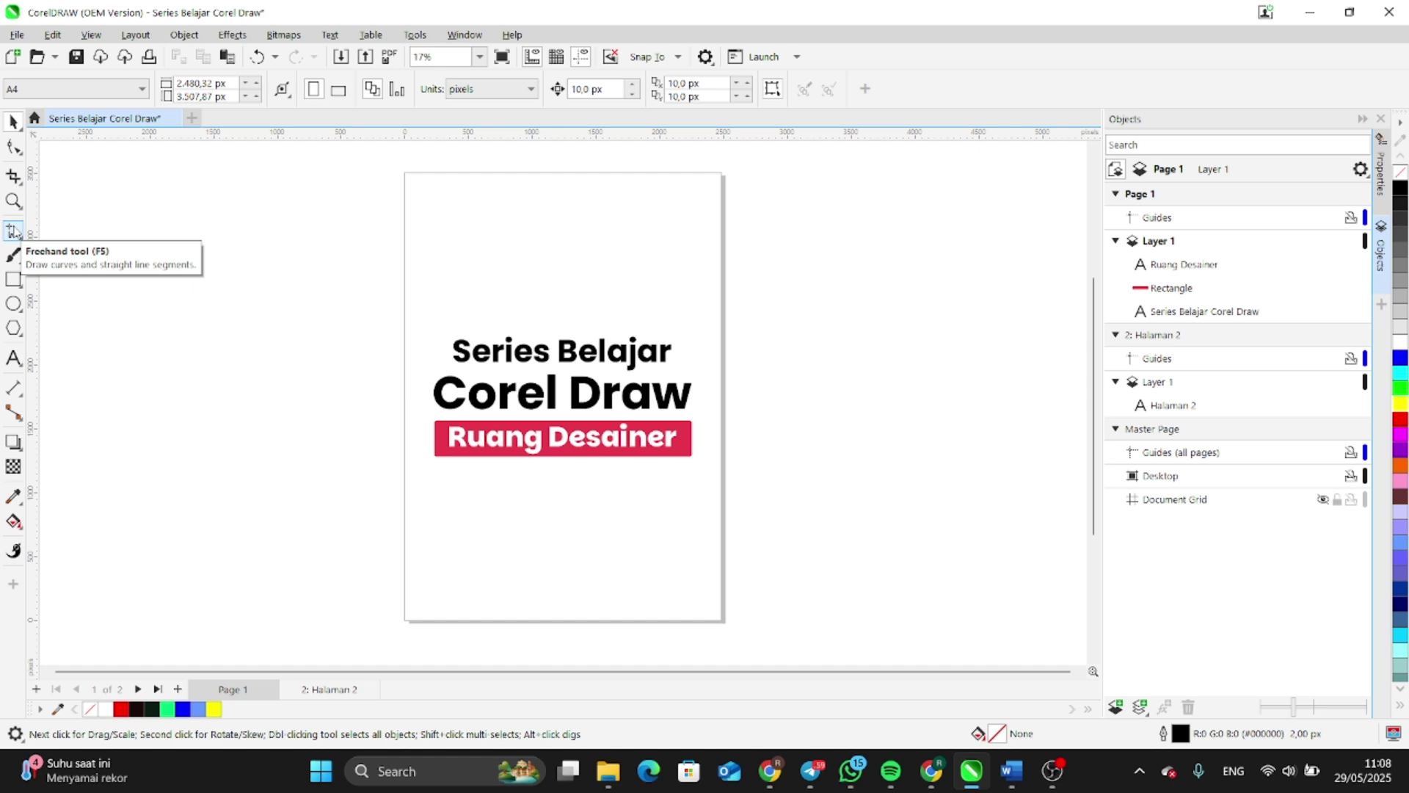
Add a horizontal guideline just above the "Series Belajar" line, at a Y position of about 2,273 px
{"action": "scroll", "coordinate": [422, 275], "scroll_direction": "down", "scroll_amount": 2}
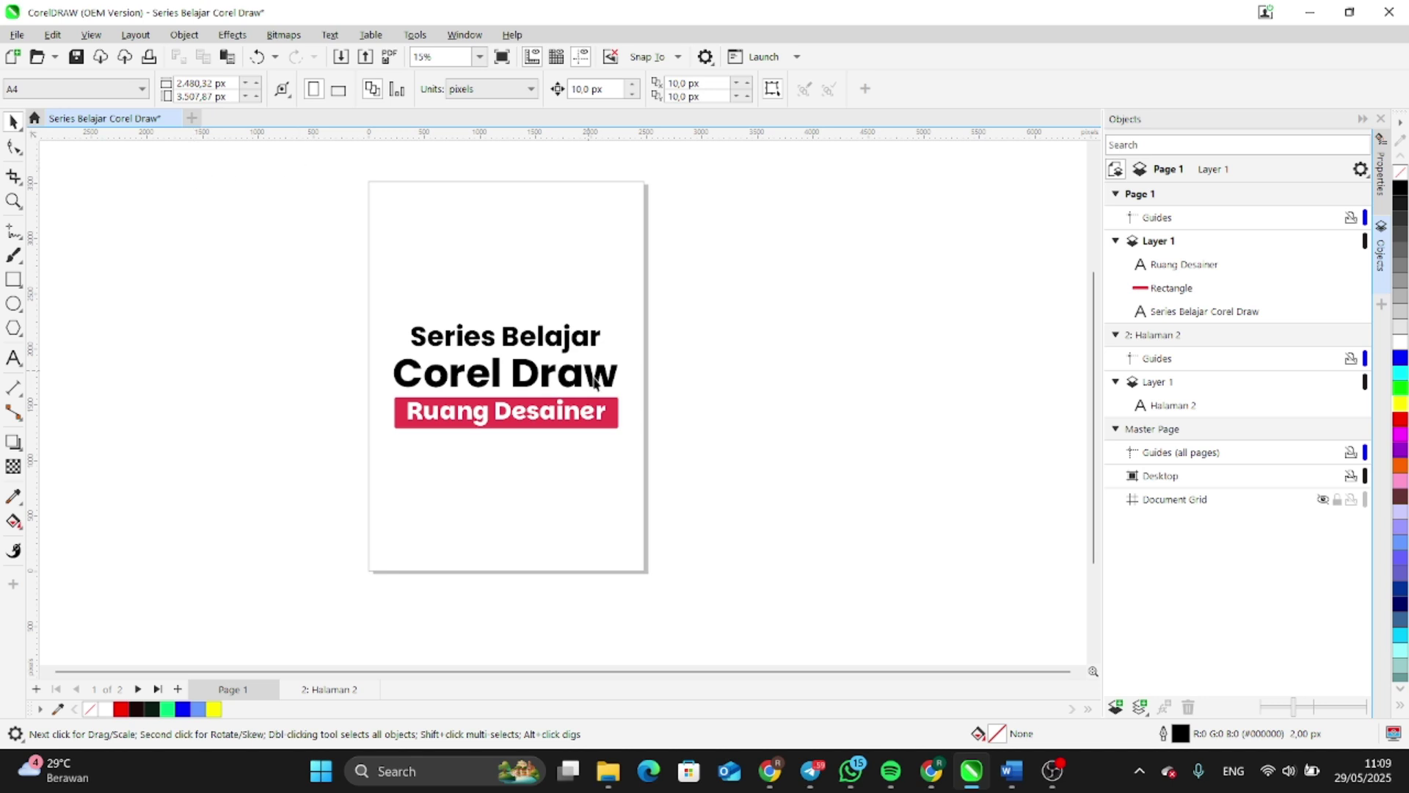
{"action": "scroll", "coordinate": [595, 384], "scroll_direction": "up", "scroll_amount": 2}
{"action": "scroll", "coordinate": [610, 400], "scroll_direction": "down", "scroll_amount": 2}
{"action": "scroll", "coordinate": [461, 328], "scroll_direction": "up", "scroll_amount": 2}
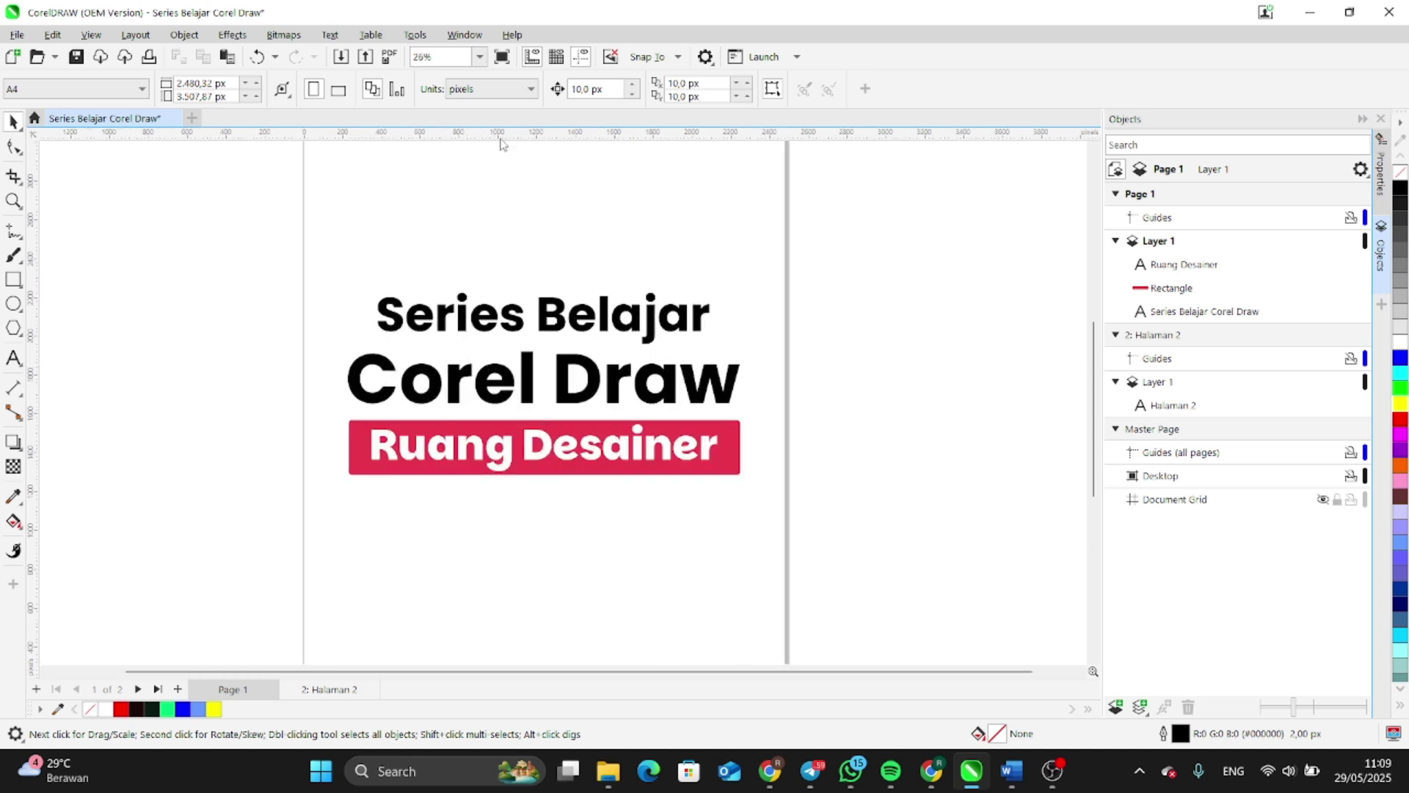
{"action": "scroll", "coordinate": [504, 146], "scroll_direction": "down", "scroll_amount": 3}
{"action": "scroll", "coordinate": [497, 379], "scroll_direction": "up", "scroll_amount": 3}
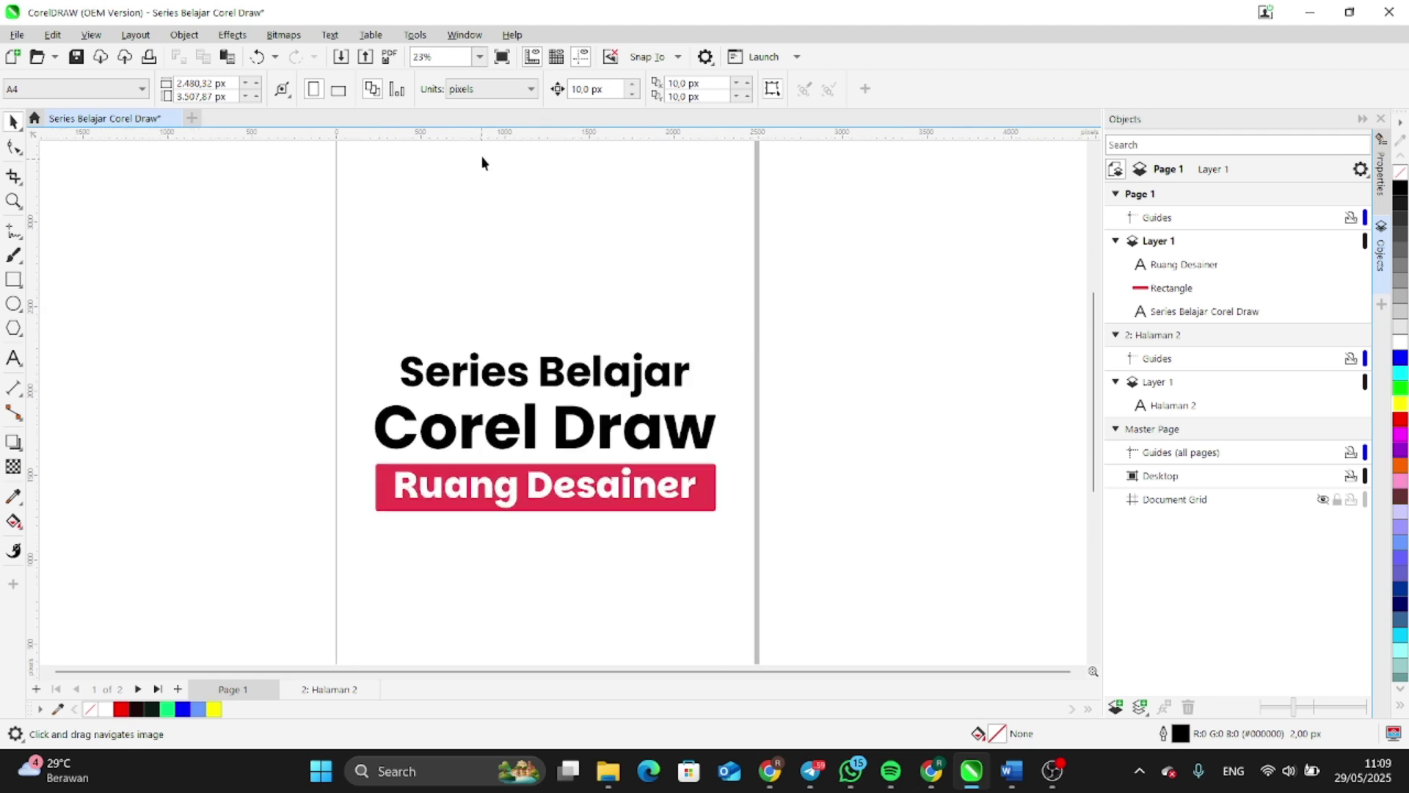
{"action": "left_click_drag", "start_coordinate": [491, 136], "coordinate": [504, 342]}
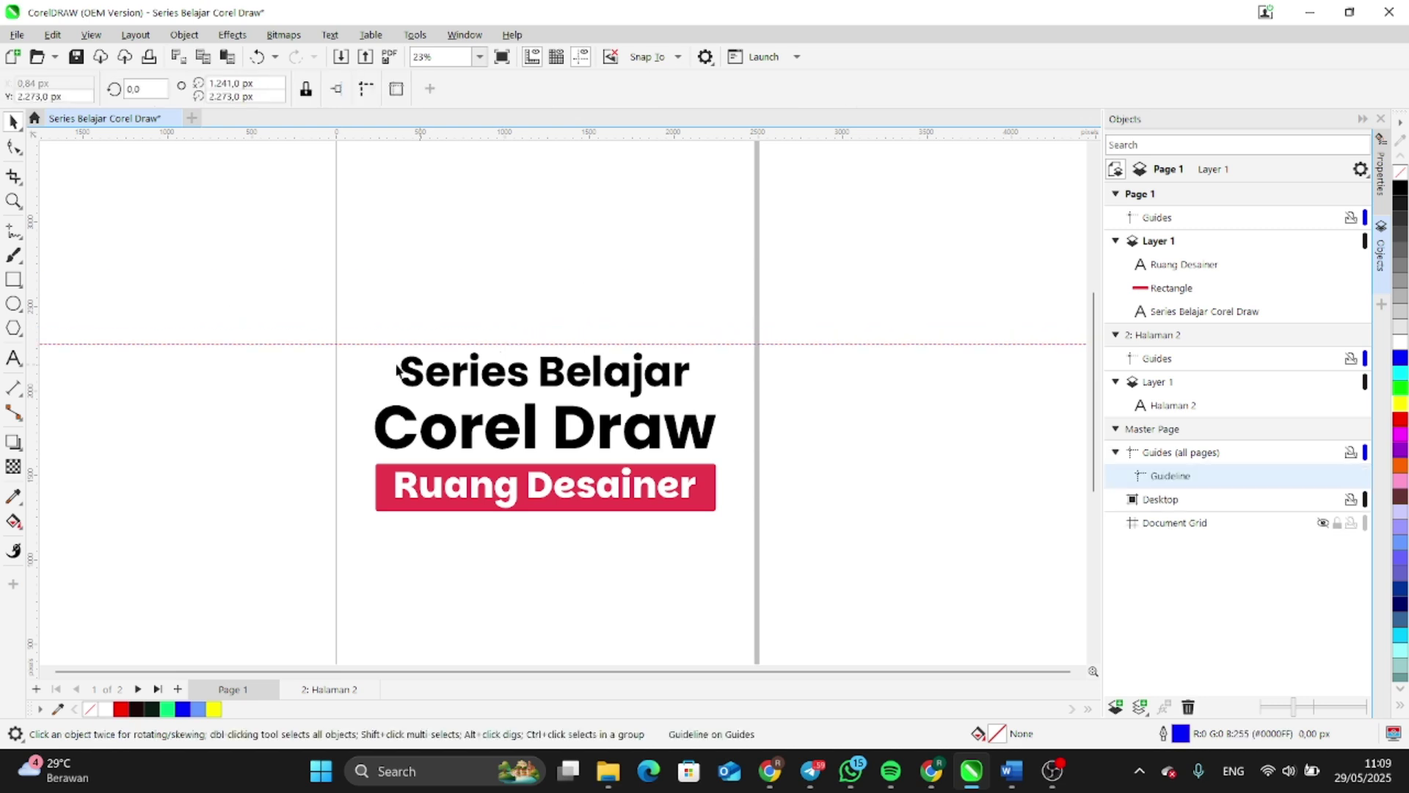
Move the "Series Belajar Corel Draw" text up so its top meets the guideline, at a Y position of about 1,989 px
{"action": "scroll", "coordinate": [402, 363], "scroll_direction": "up", "scroll_amount": 5}
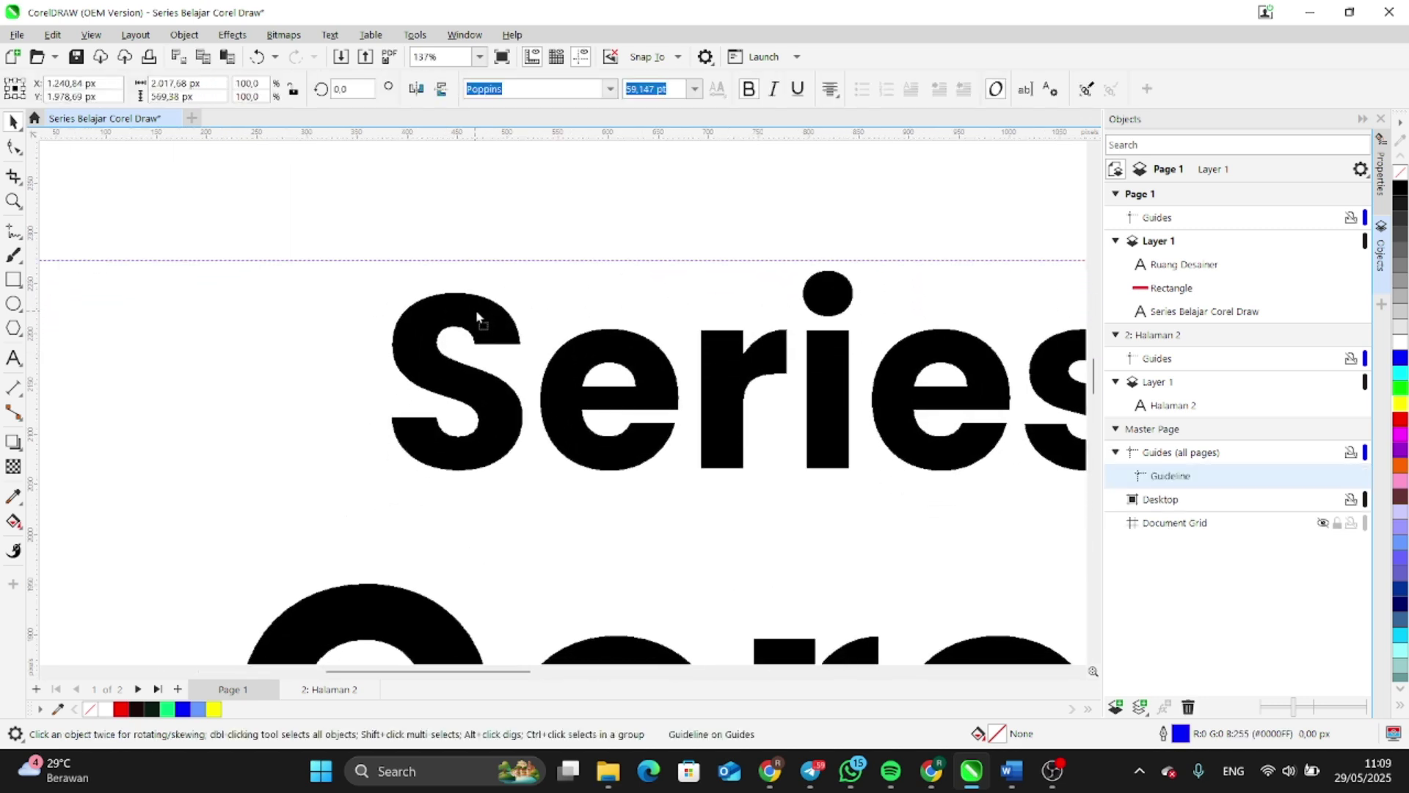
{"action": "left_click", "coordinate": [475, 310]}
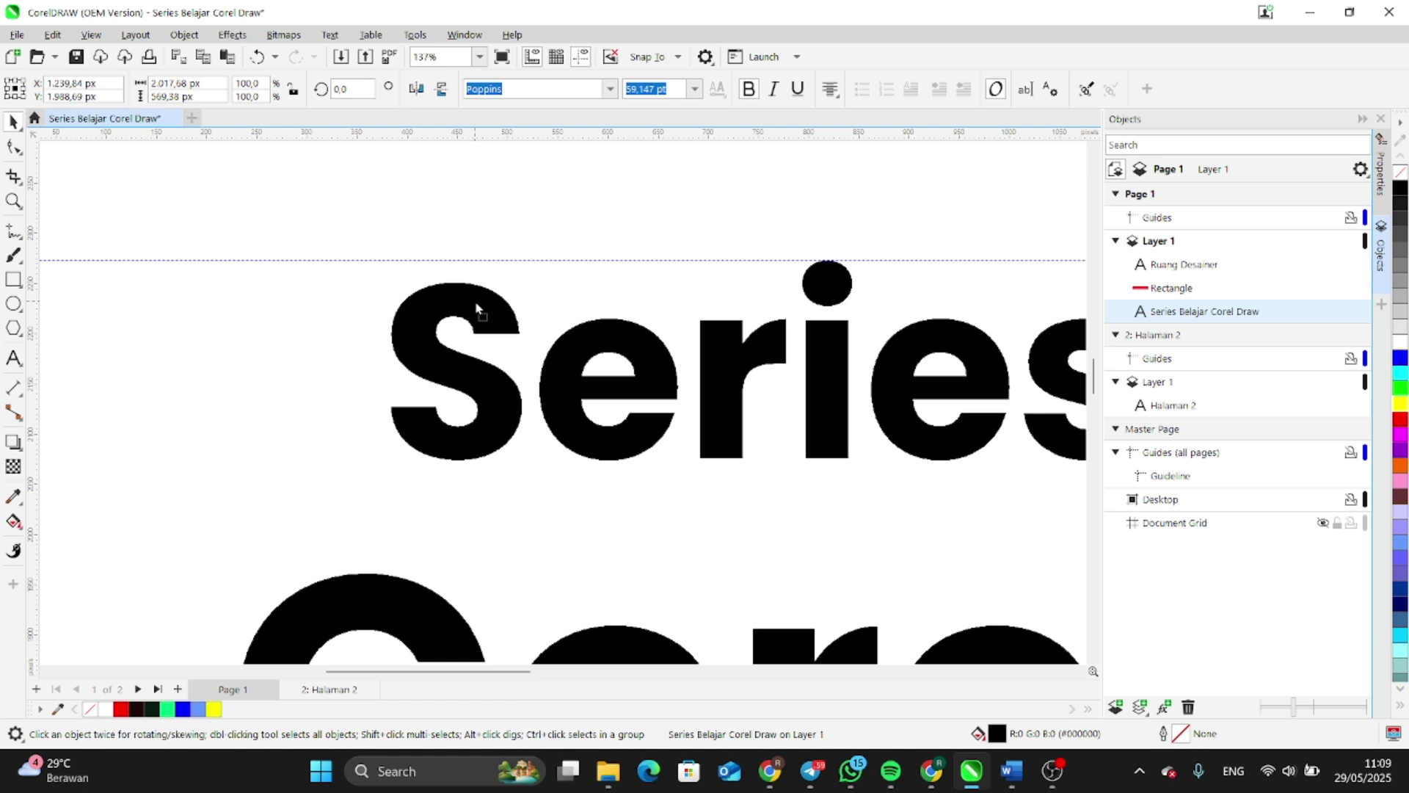
{"action": "left_click", "coordinate": [452, 245]}
Delete the horizontal guideline above the "Series Belajar" line
{"action": "scroll", "coordinate": [614, 307], "scroll_direction": "down", "scroll_amount": 3}
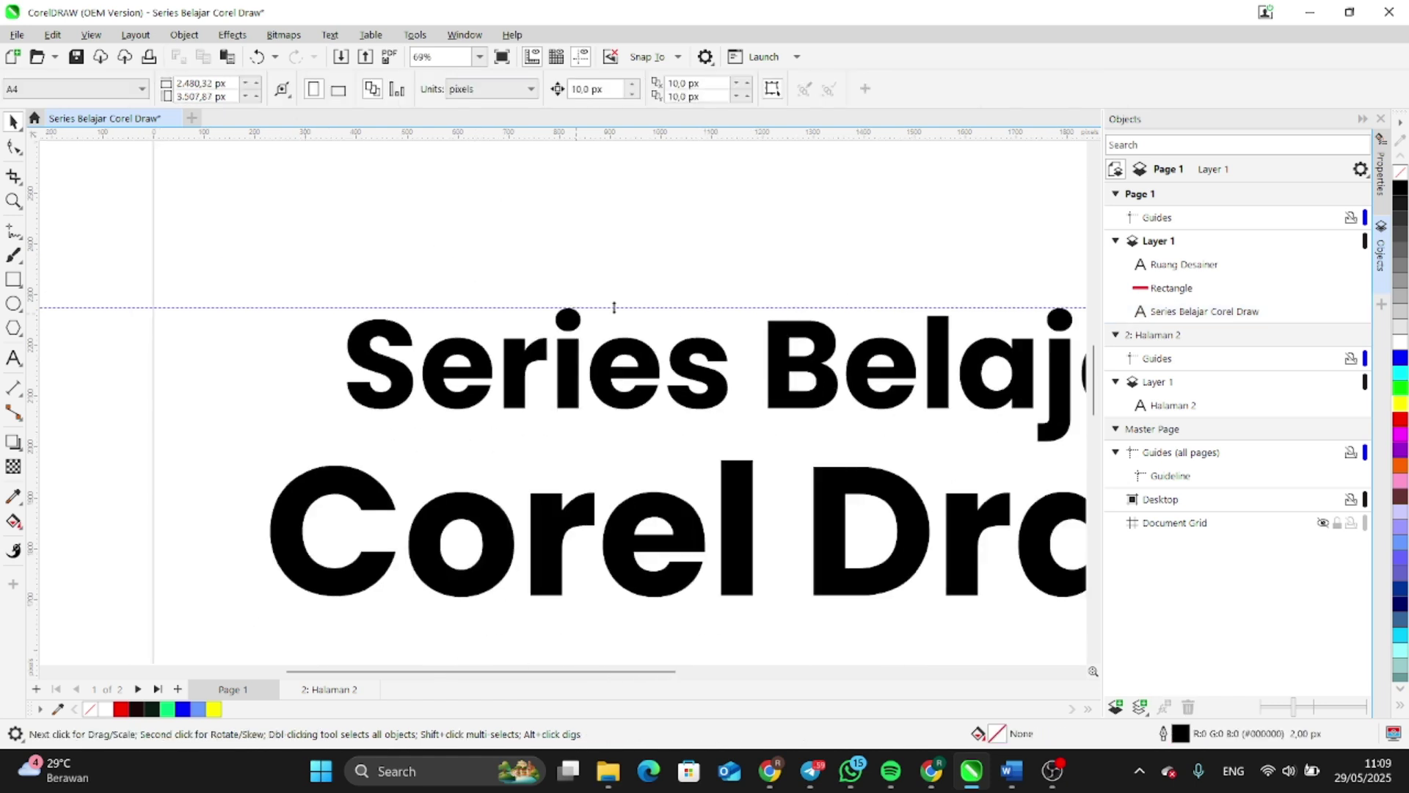
{"action": "scroll", "coordinate": [614, 307], "scroll_direction": "down", "scroll_amount": 3}
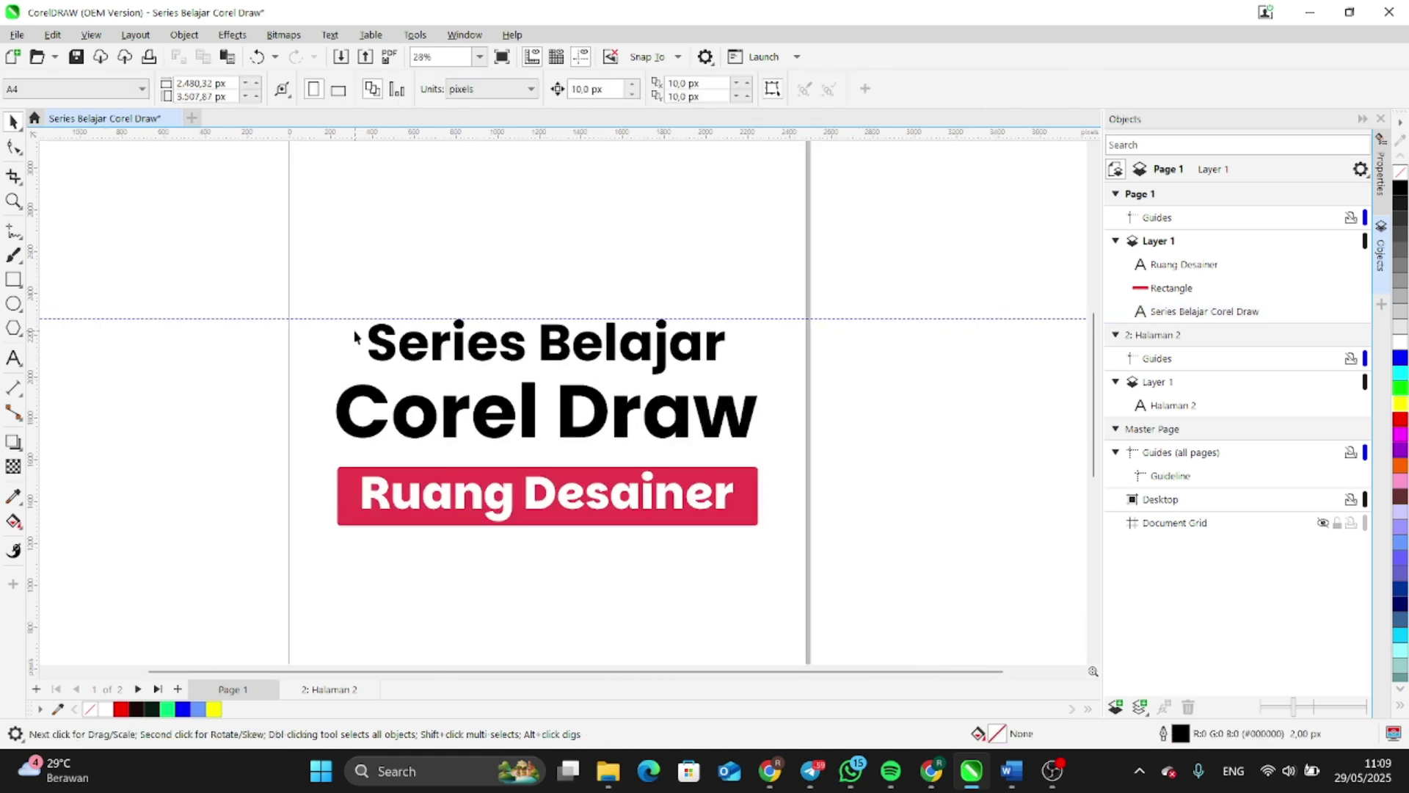
{"action": "left_click", "coordinate": [857, 318]}
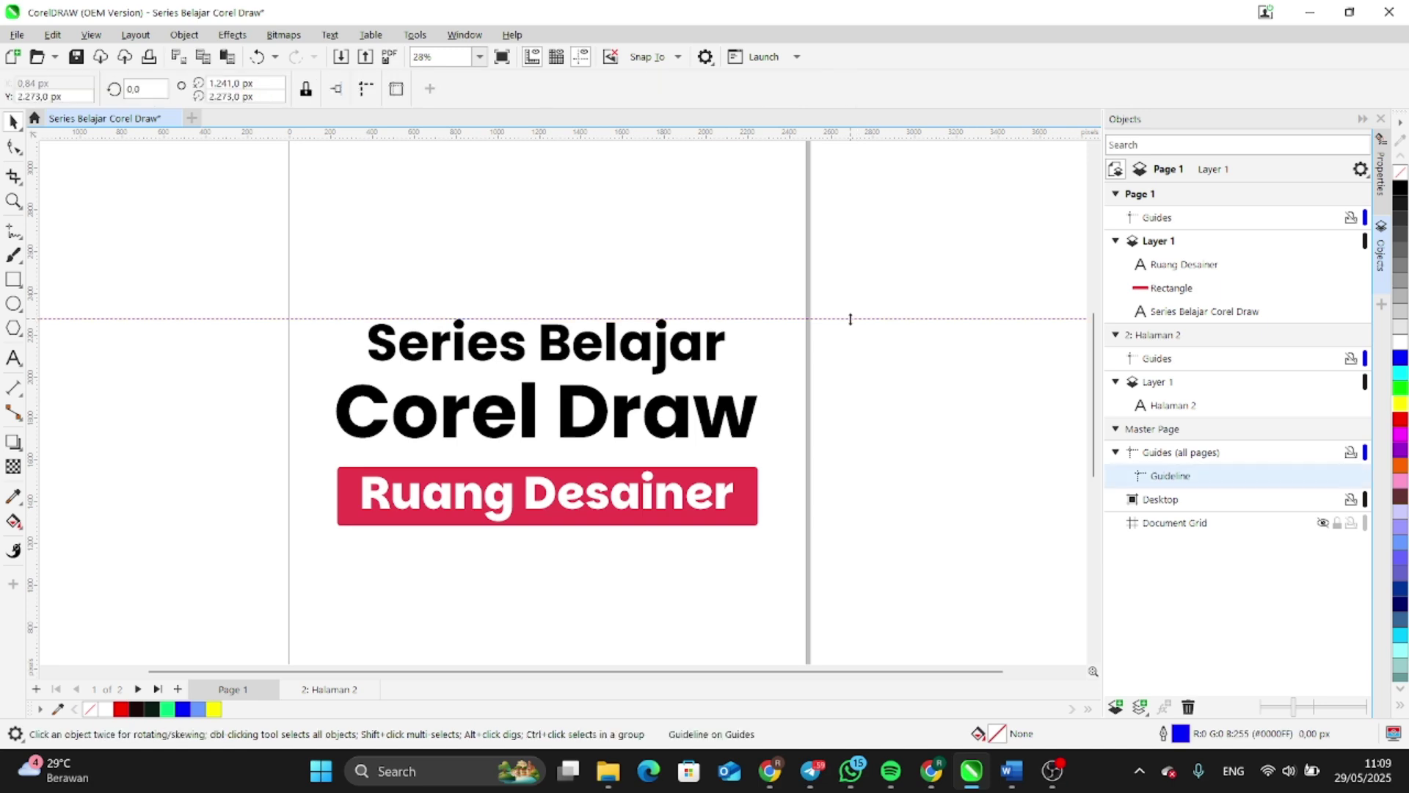
{"action": "key", "text": "Delete"}
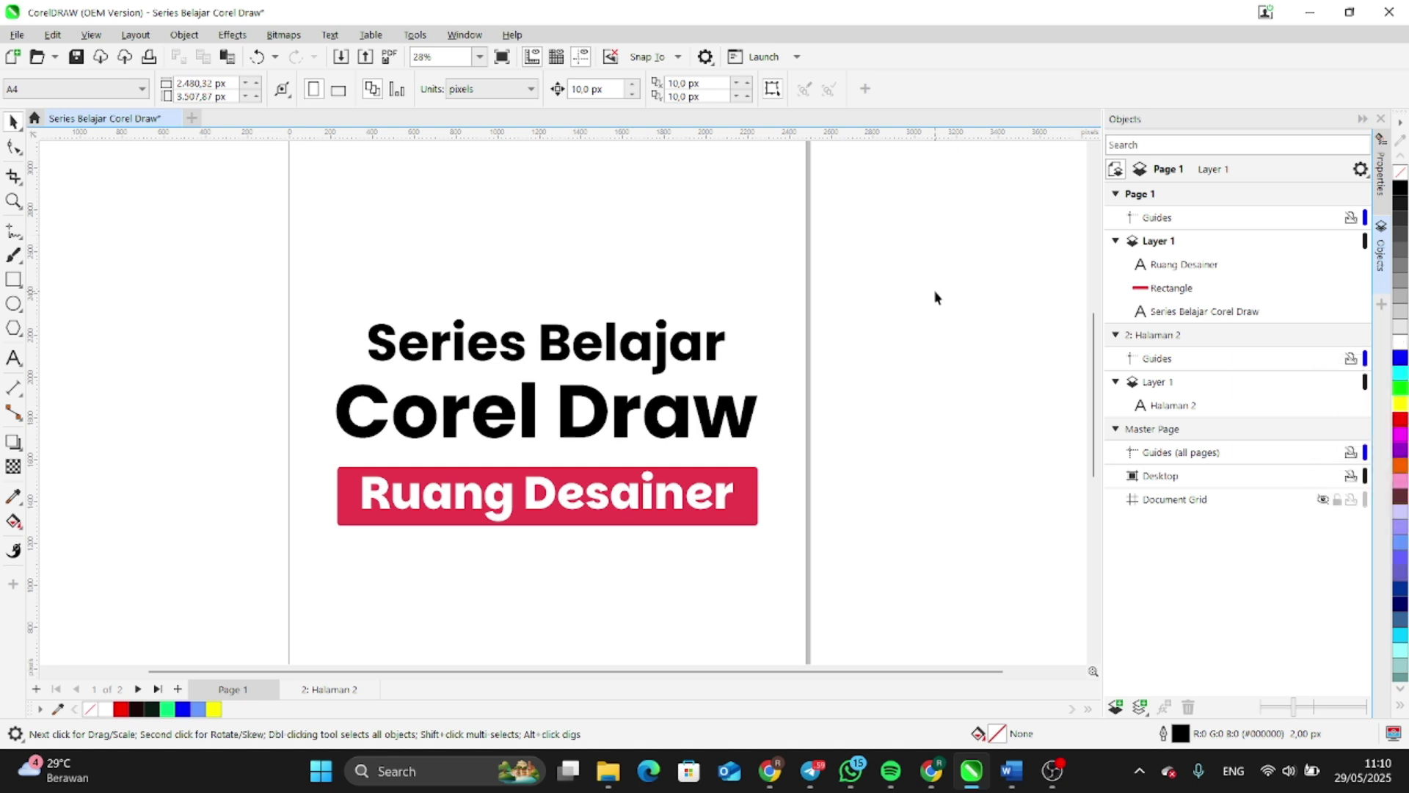
Examine the contents of the Halaman 2 page and compare them with Page 1, ending on Page 1
{"action": "scroll", "coordinate": [734, 359], "scroll_direction": "down", "scroll_amount": 2}
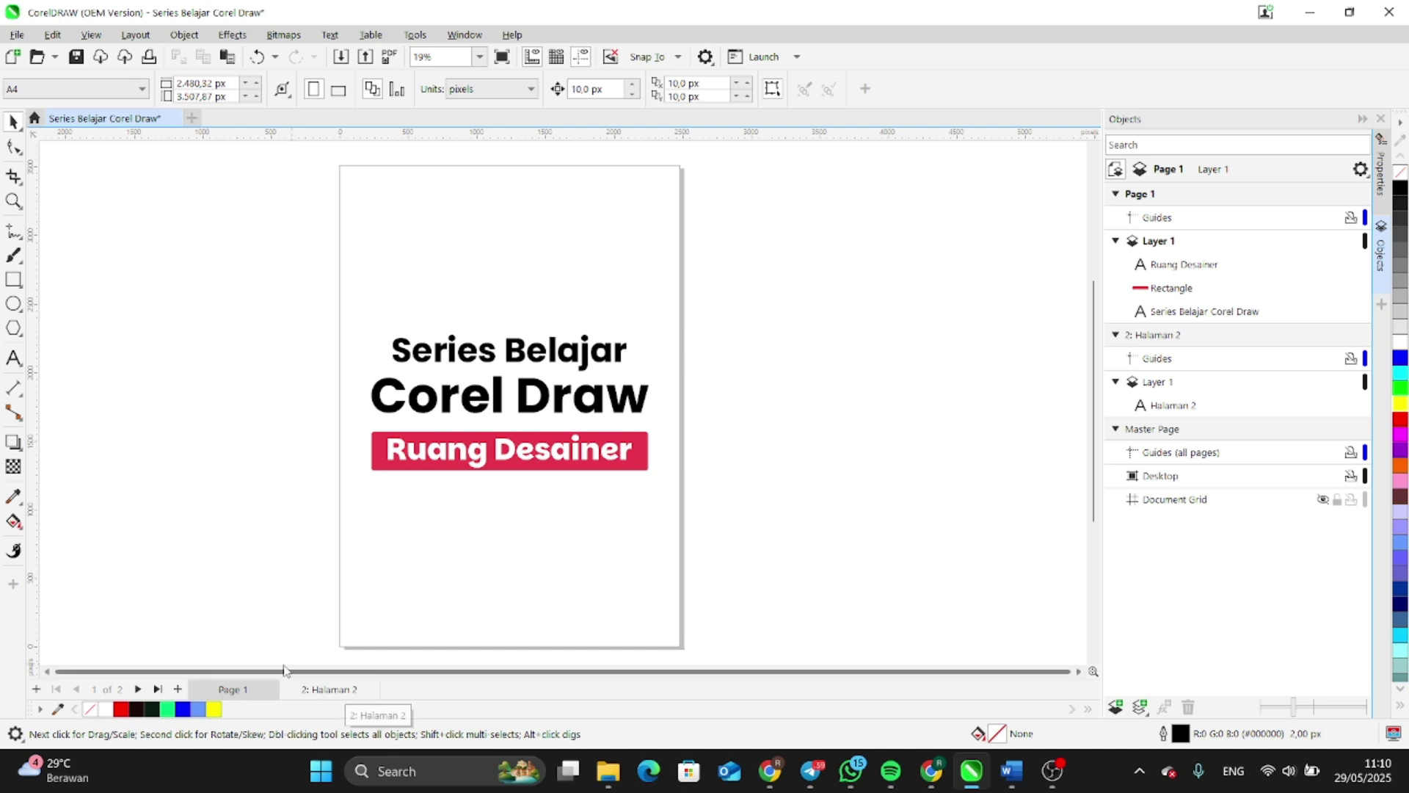
{"action": "scroll", "coordinate": [296, 594], "scroll_direction": "down", "scroll_amount": 1}
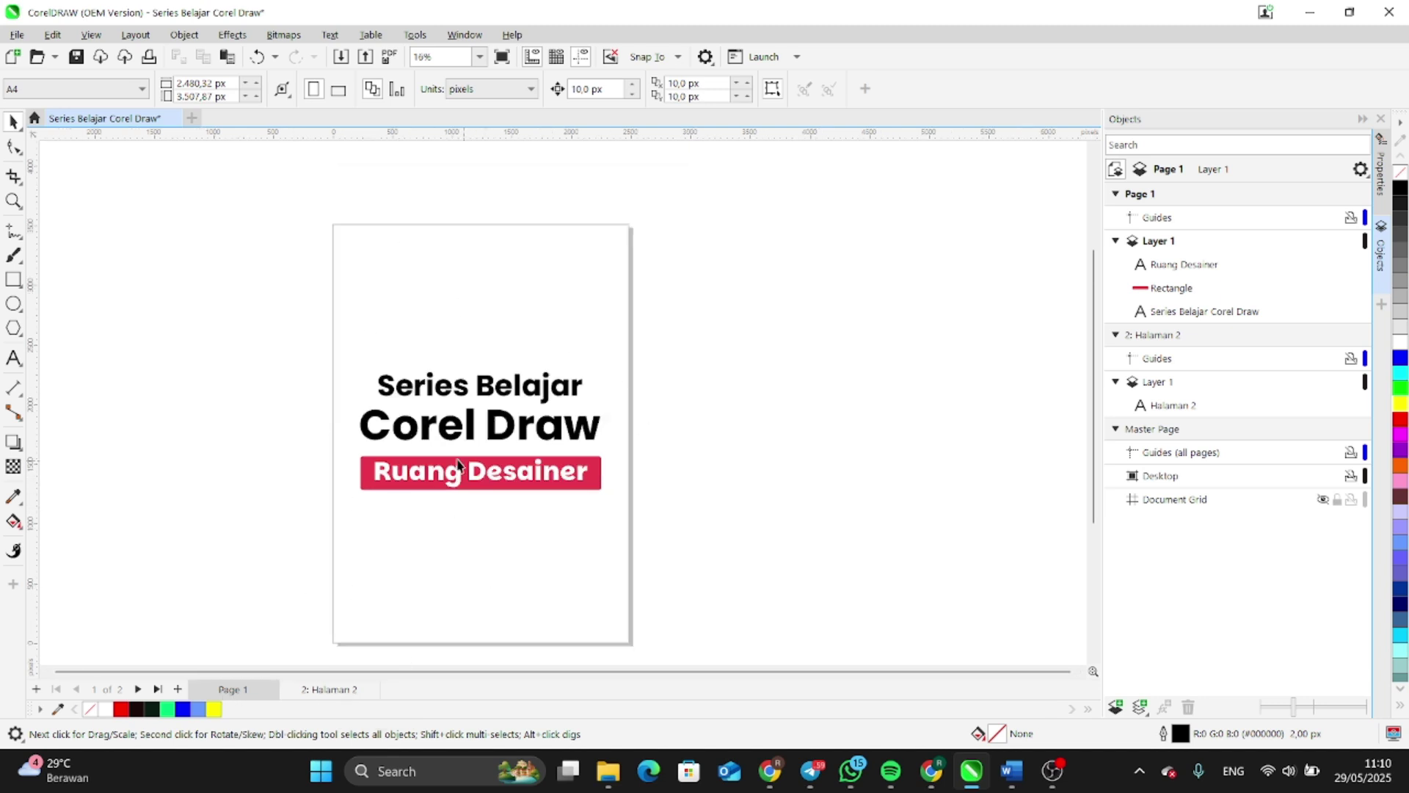
{"action": "left_click", "coordinate": [330, 690]}
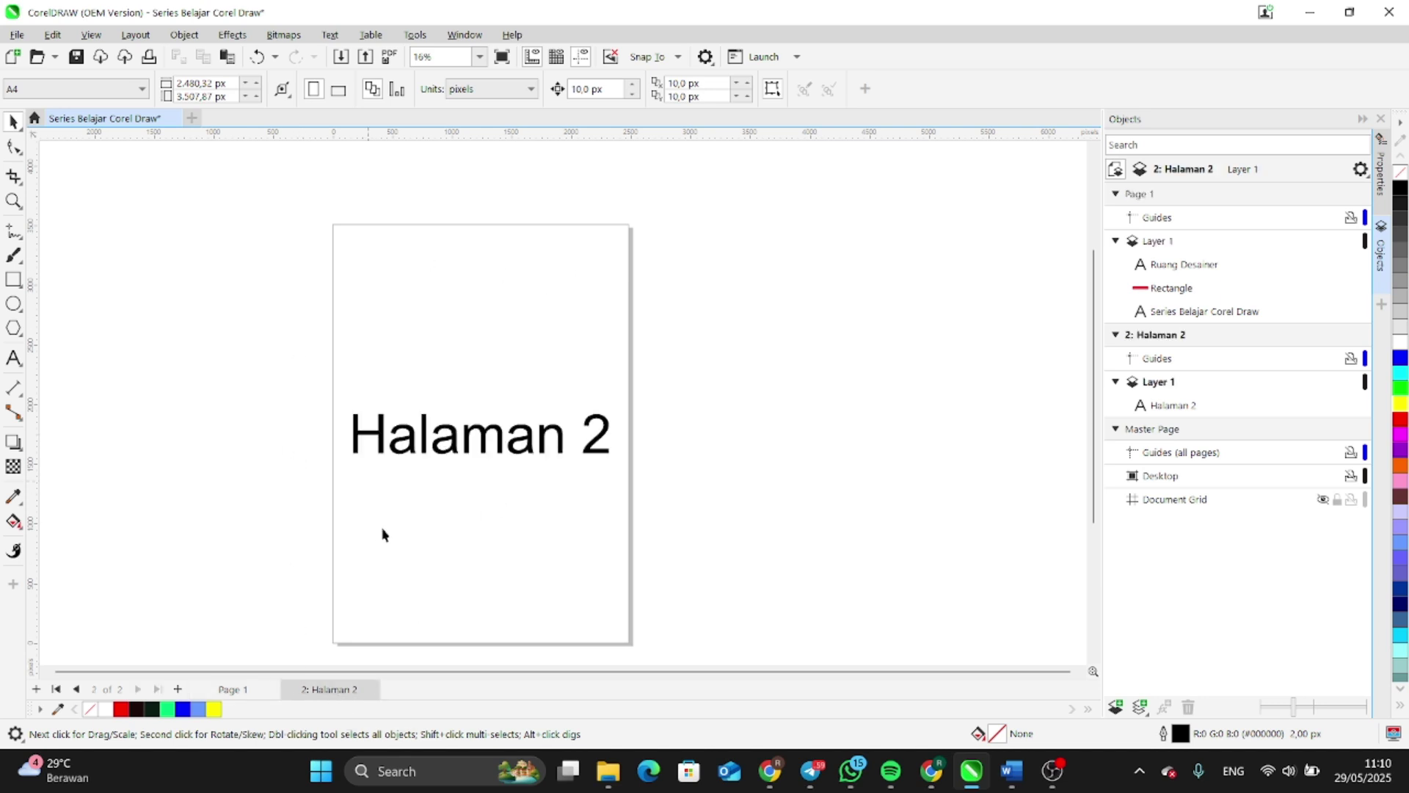
{"action": "left_click", "coordinate": [490, 440]}
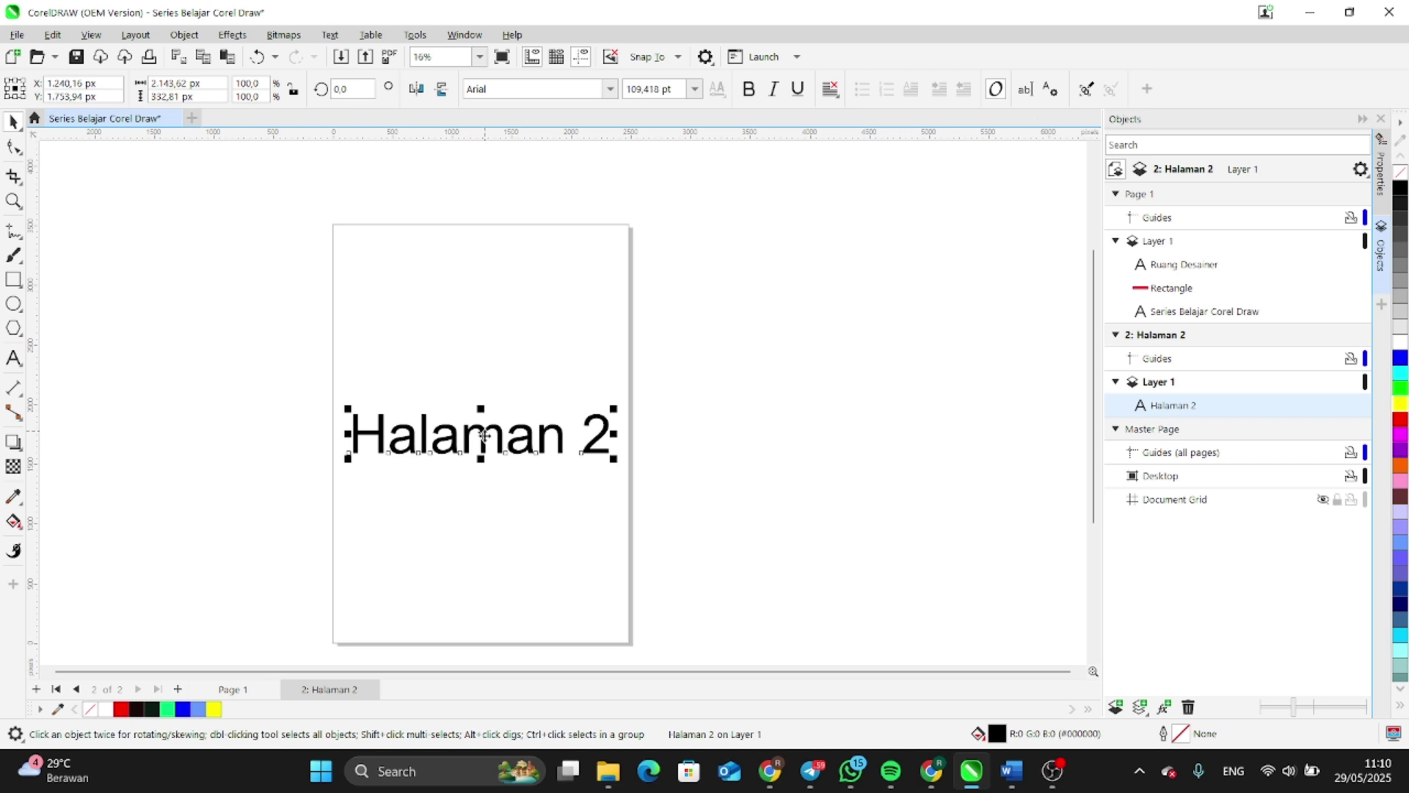
{"action": "left_click", "coordinate": [711, 431]}
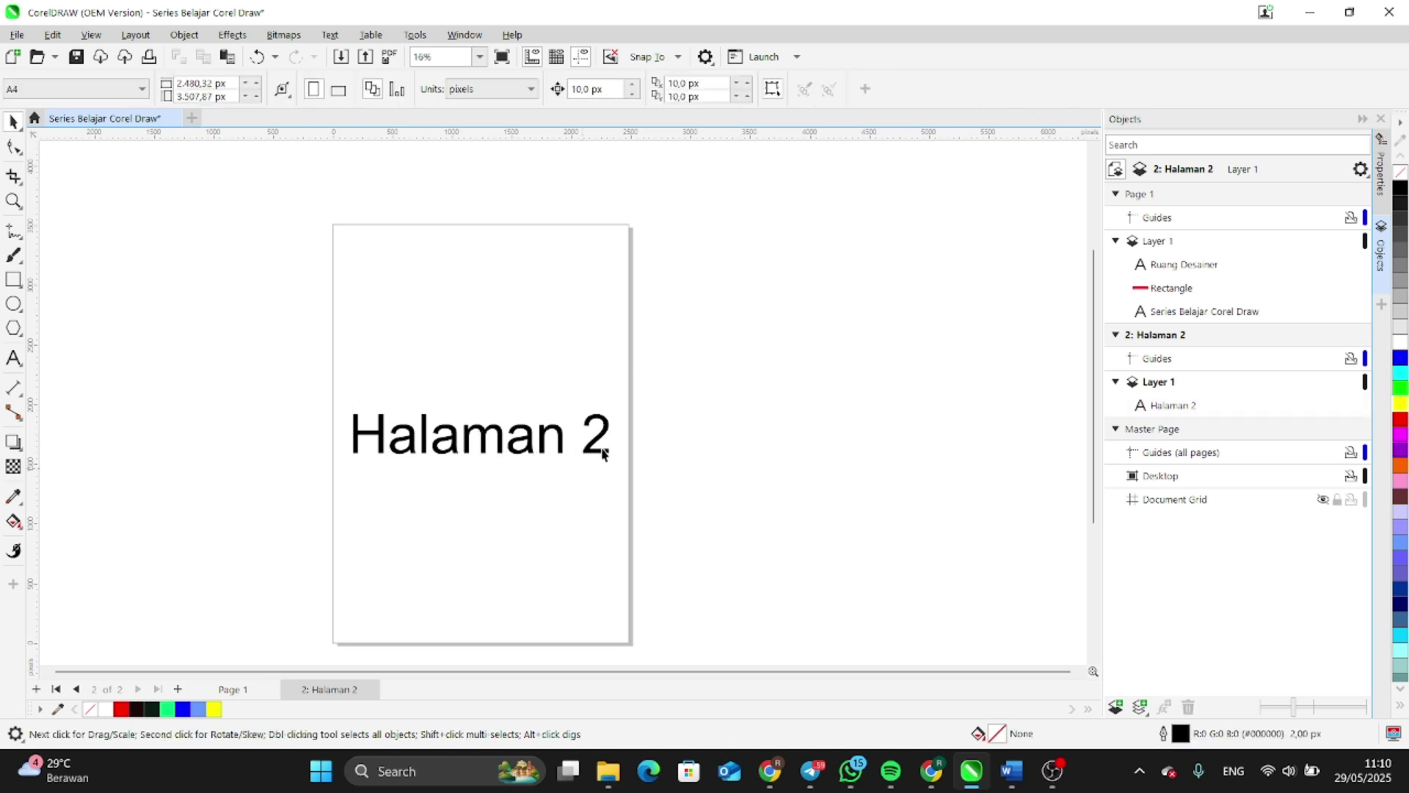
{"action": "left_click", "coordinate": [239, 691]}
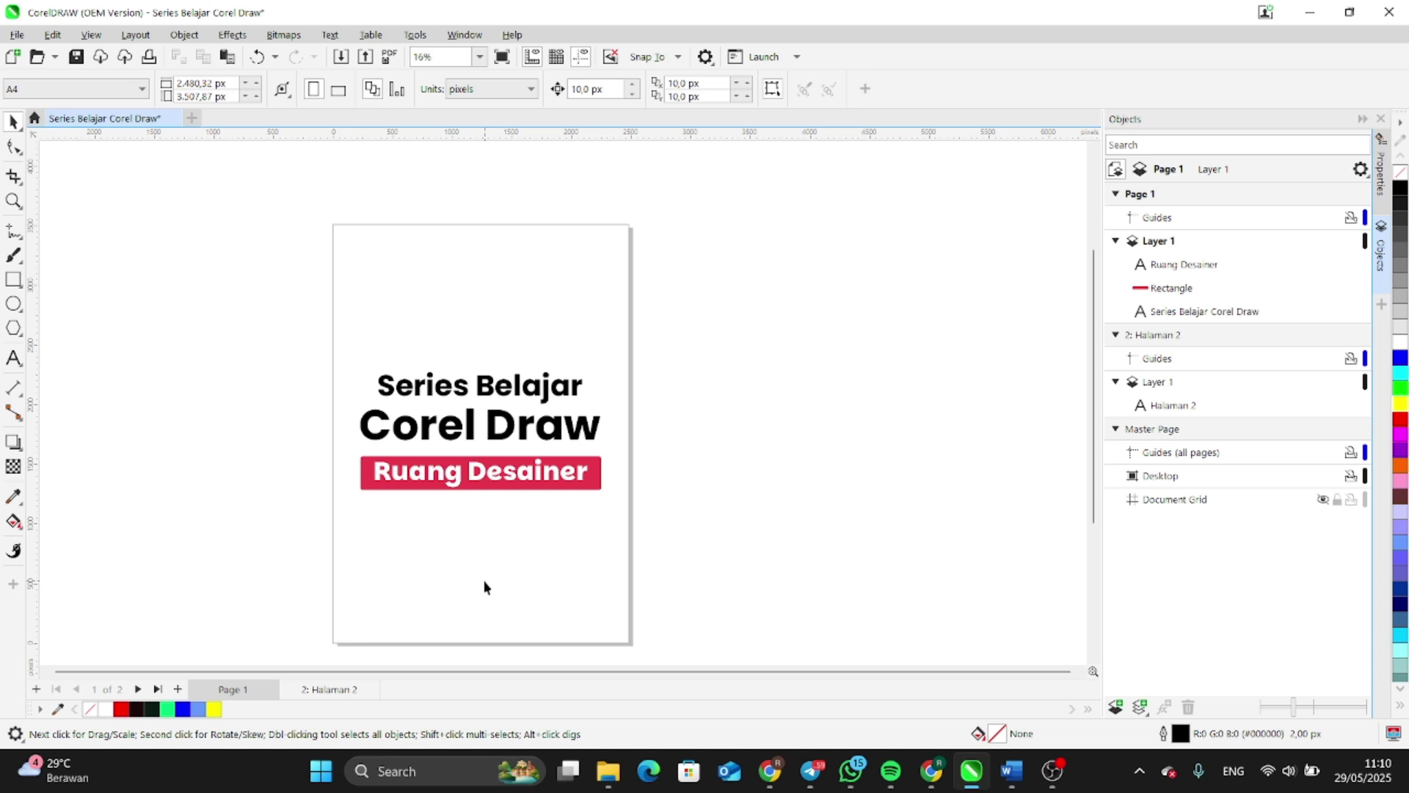
{"action": "left_click", "coordinate": [330, 690]}
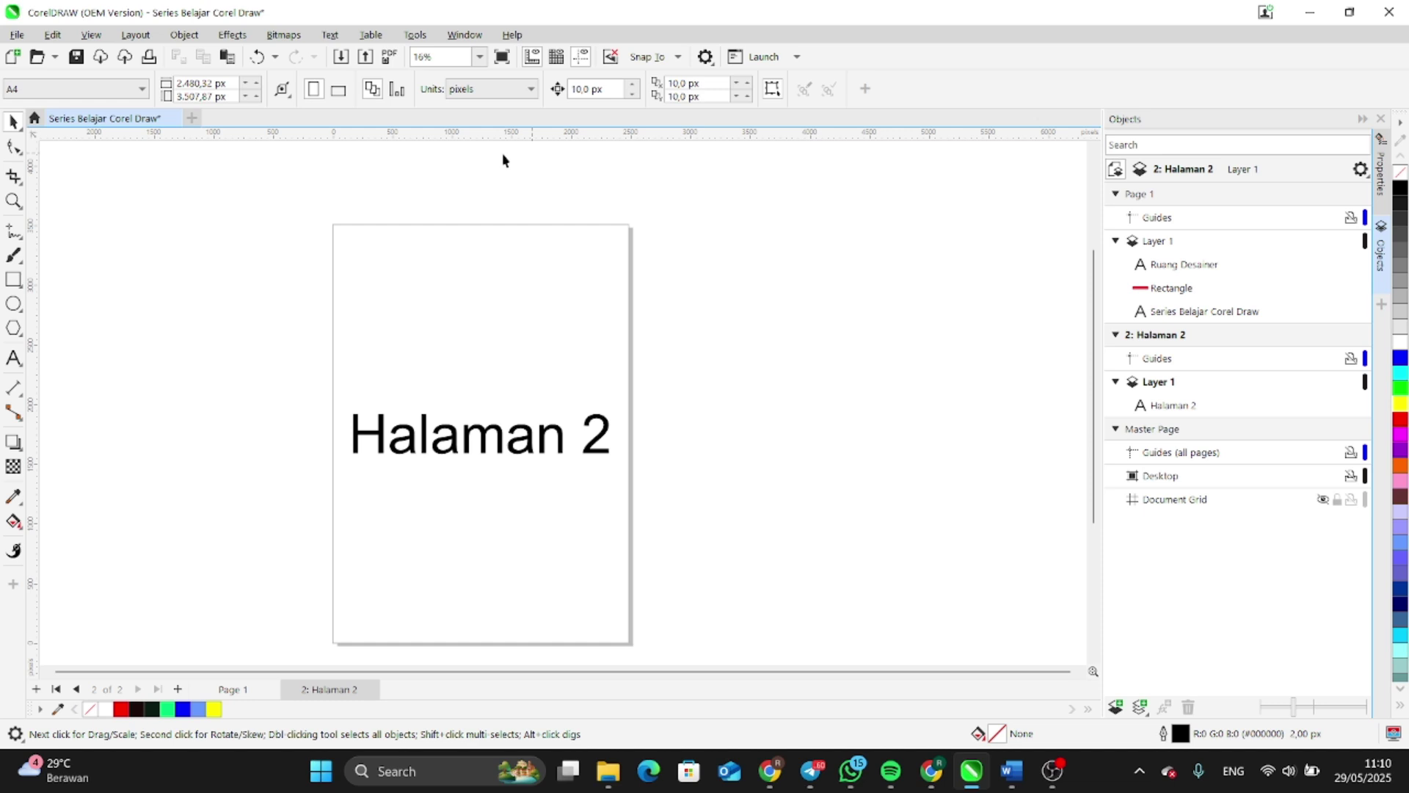
{"action": "left_click", "coordinate": [529, 438]}
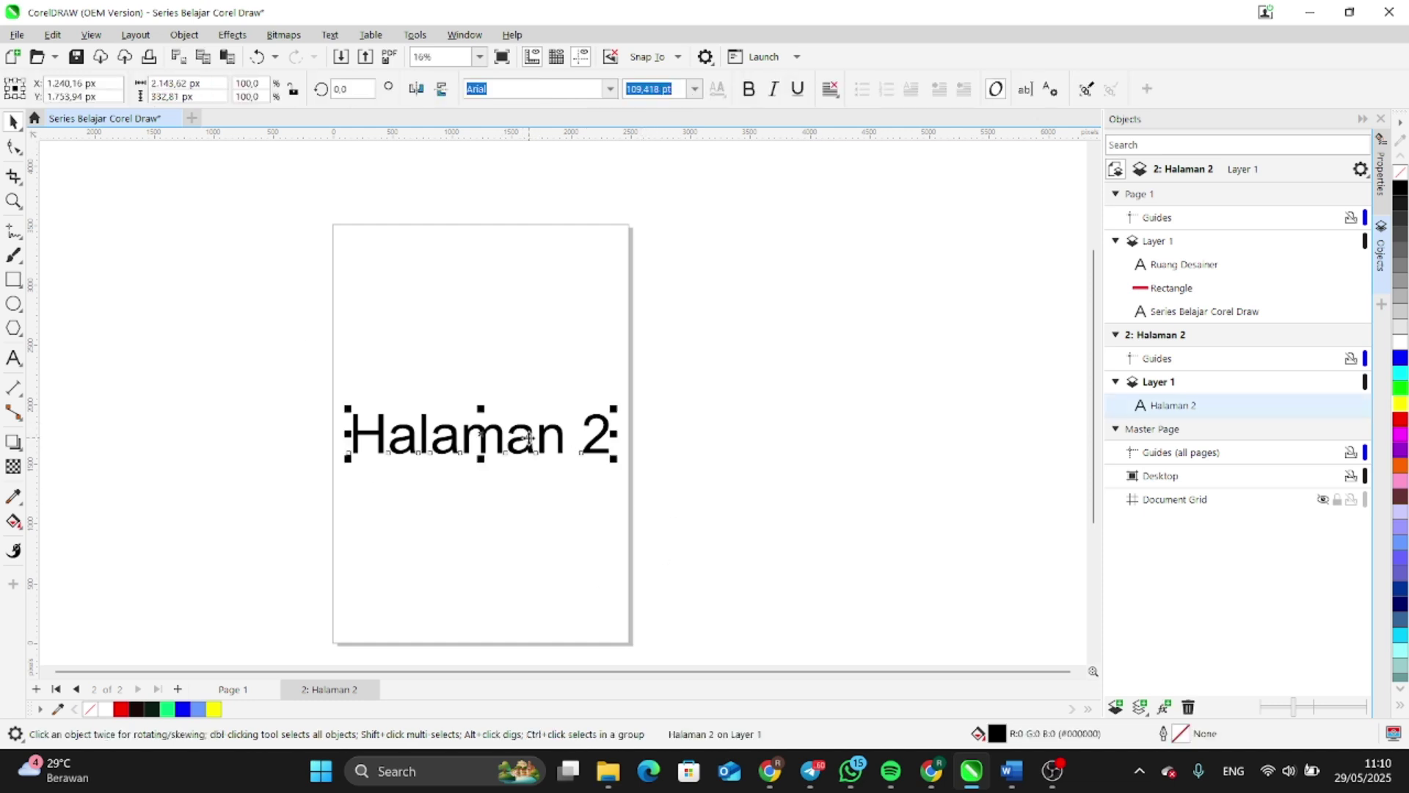
{"action": "left_click", "coordinate": [172, 329]}
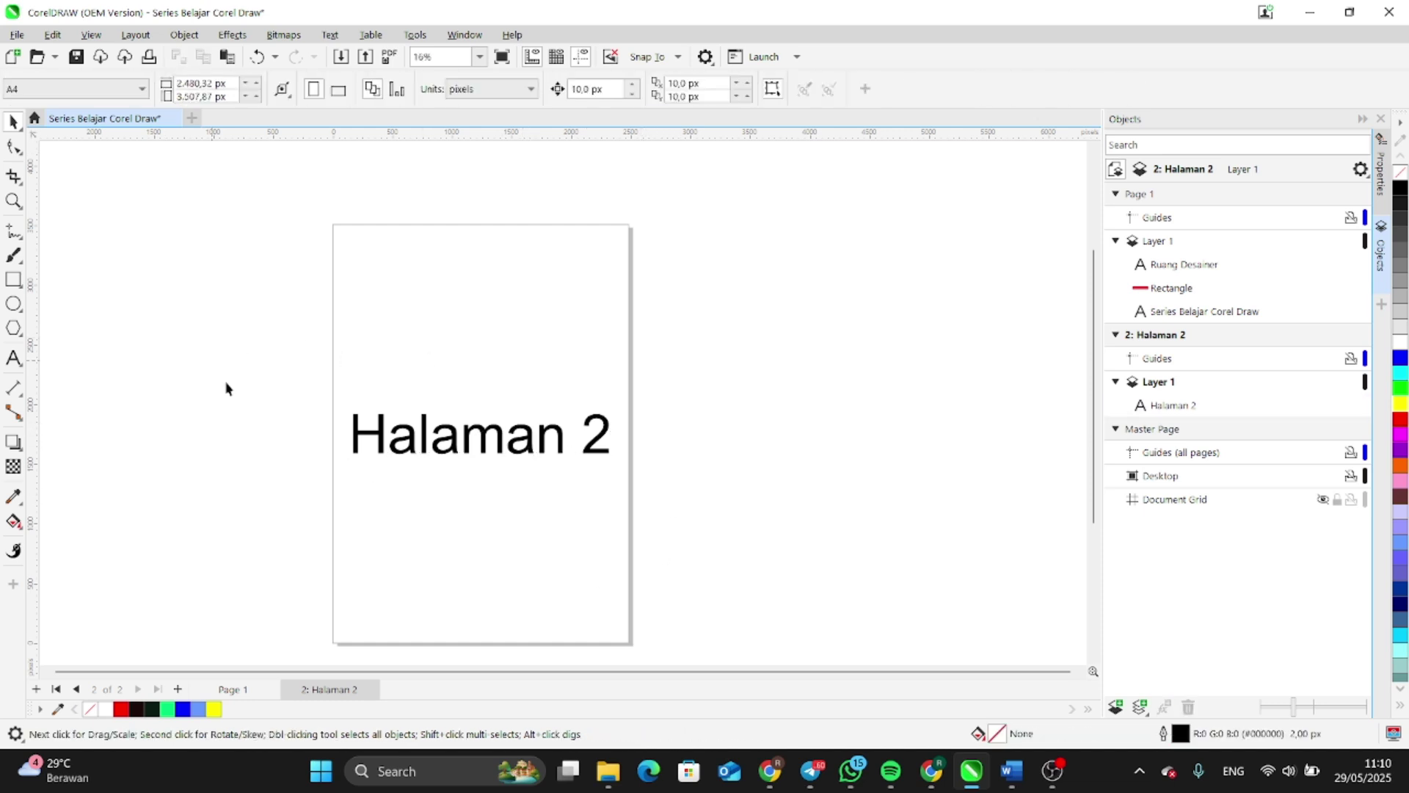
{"action": "left_click", "coordinate": [235, 690]}
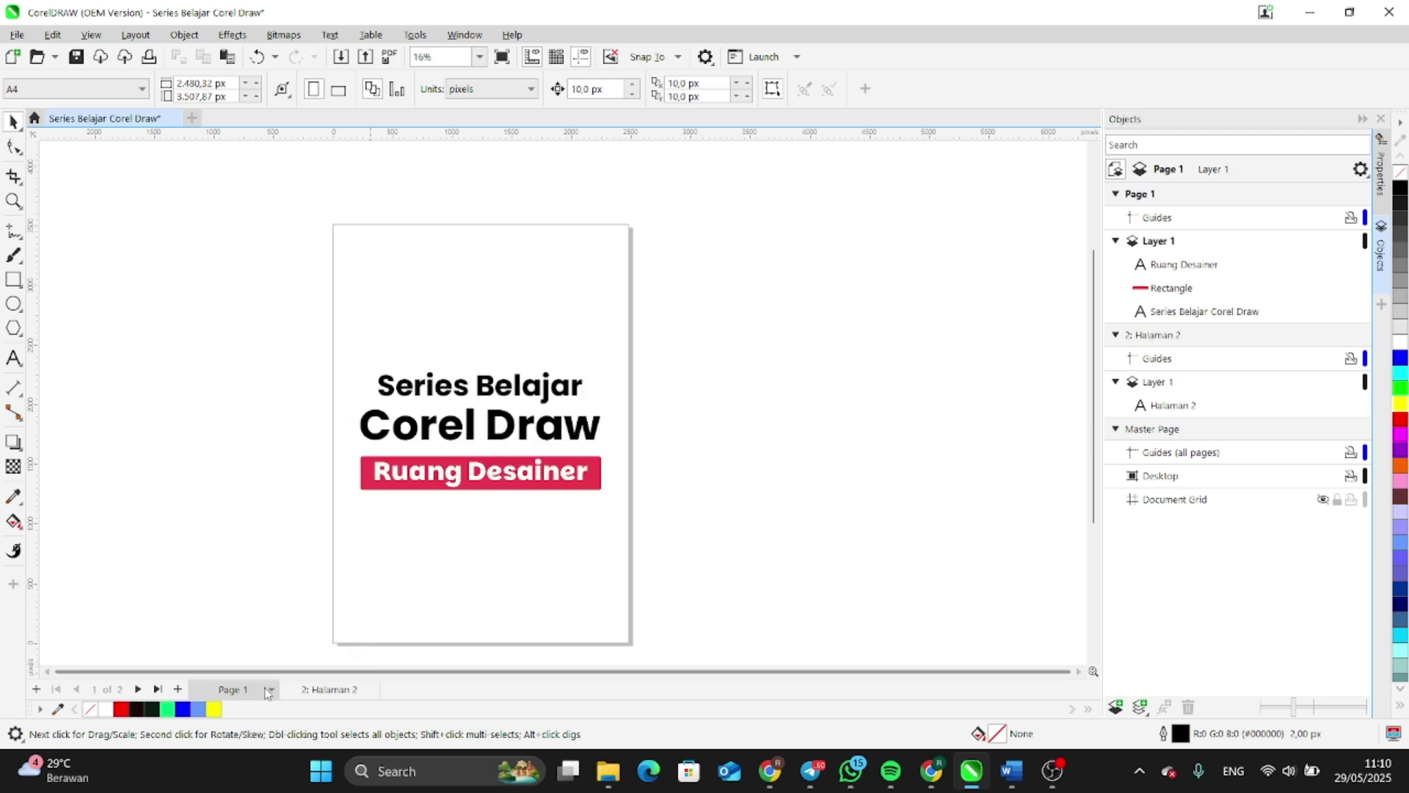
{"action": "left_click", "coordinate": [269, 692]}
{"action": "left_click", "coordinate": [229, 607]}
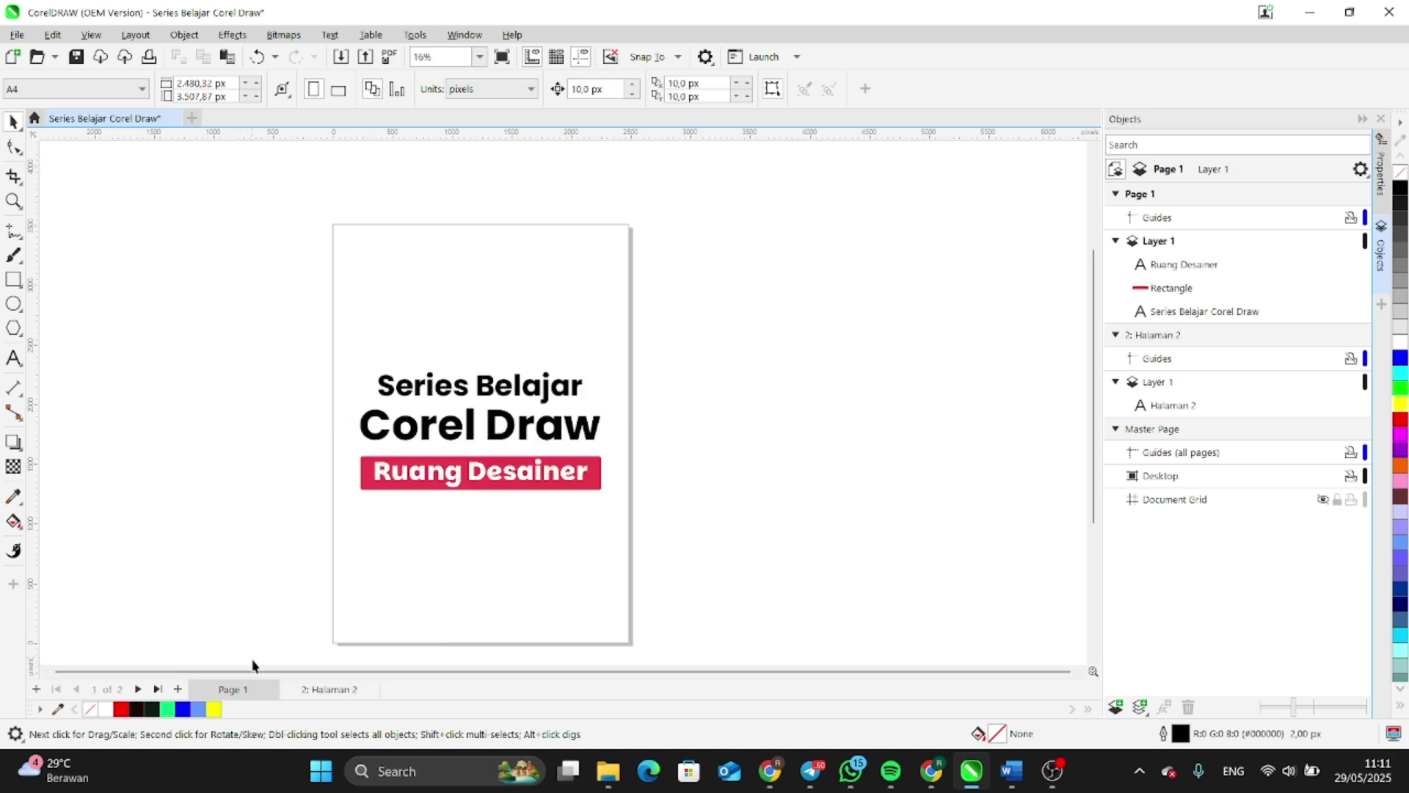
Rename the first page to "Halaman"
{"action": "right_click", "coordinate": [270, 693]}
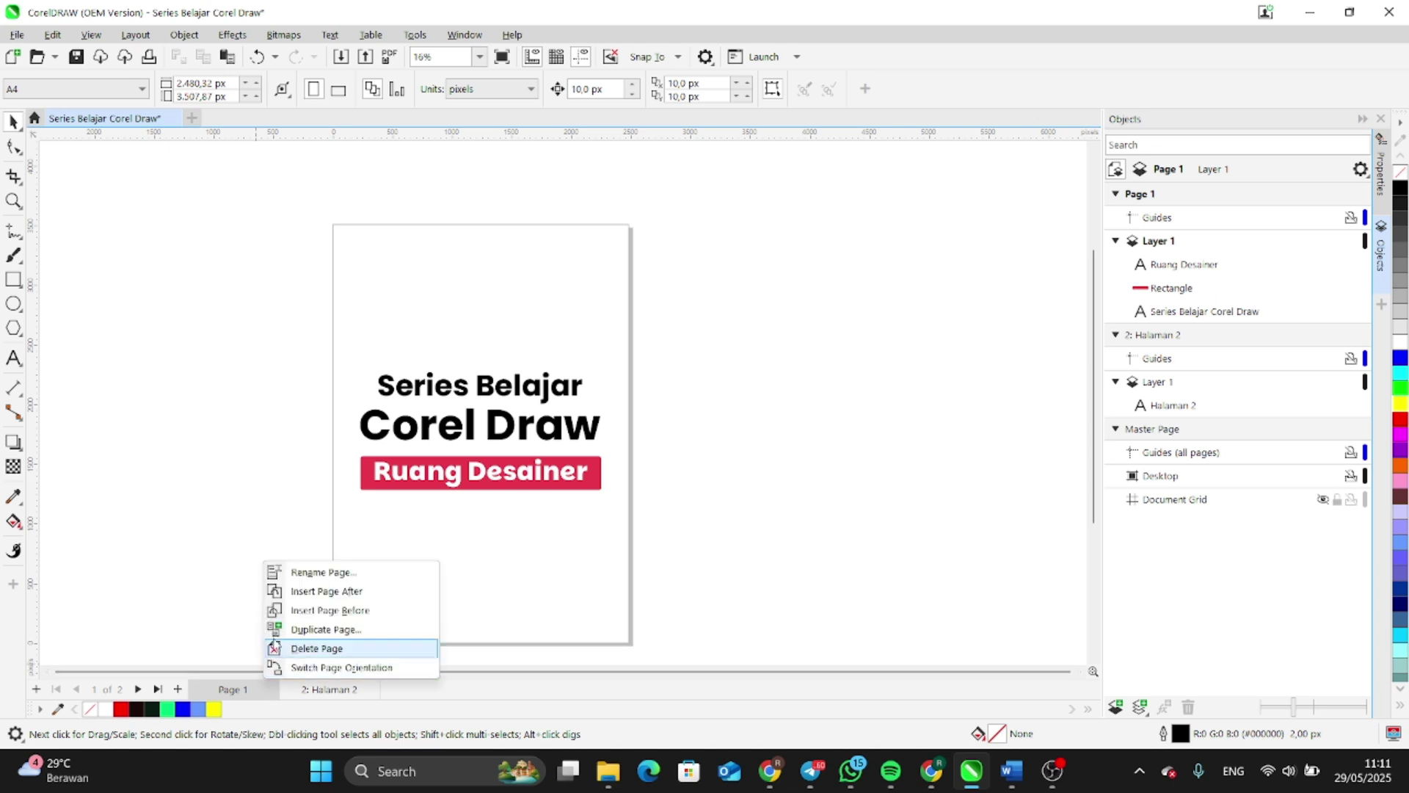
{"action": "left_click", "coordinate": [339, 577]}
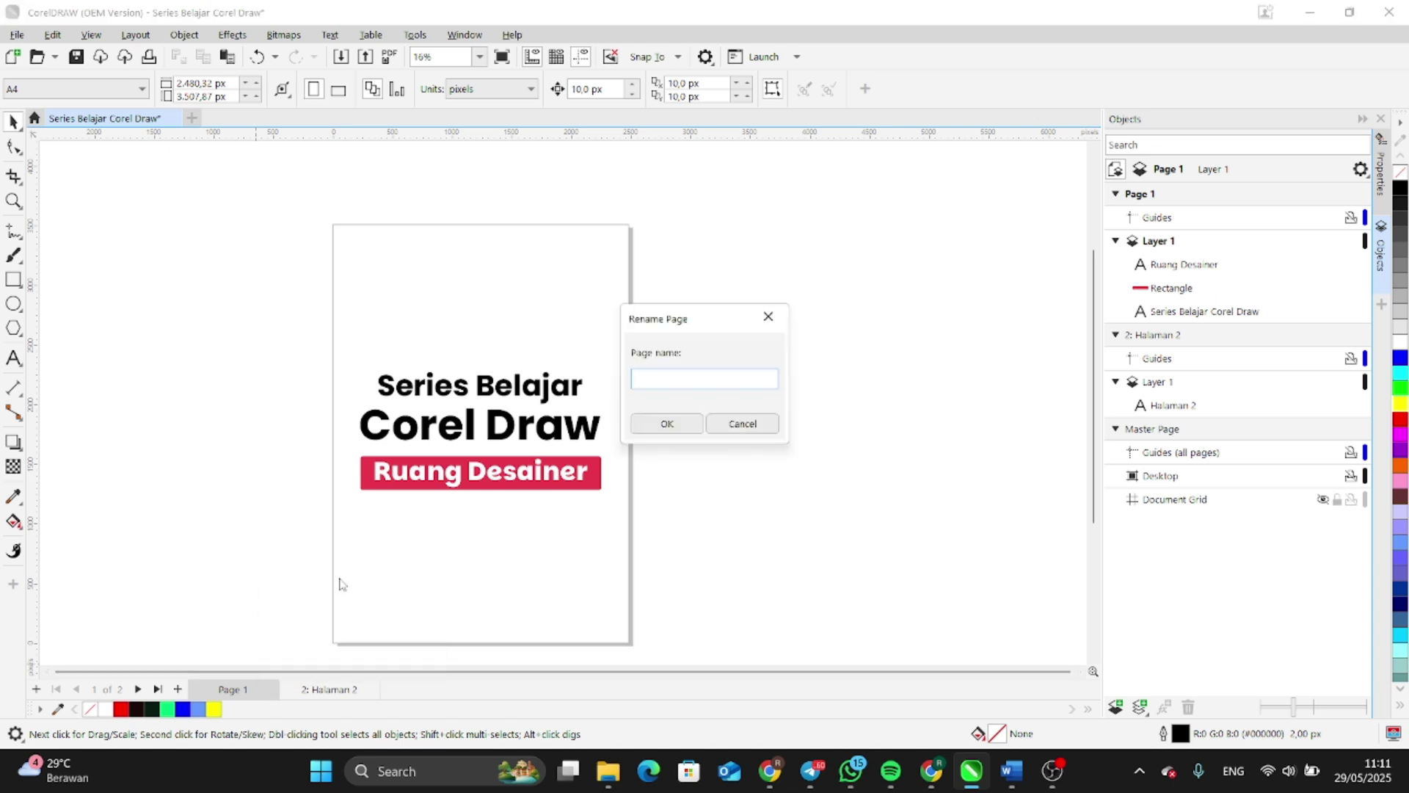
{"action": "type", "text": "Halaman"}
{"action": "key", "text": "Return"}
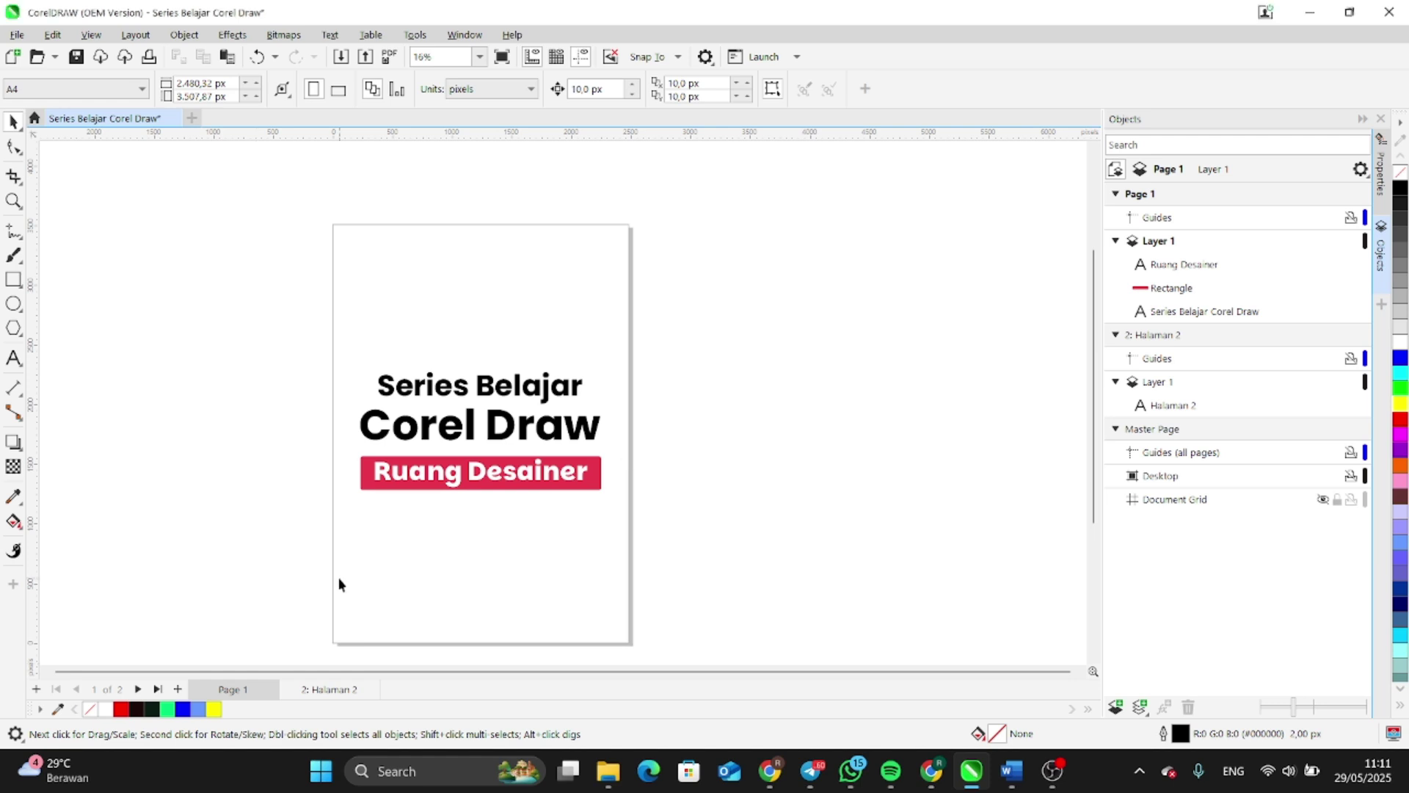
Inspect the object details of the "Halaman 2" text on the second page and of the red rectangle on the first page
{"action": "left_click", "coordinate": [339, 695]}
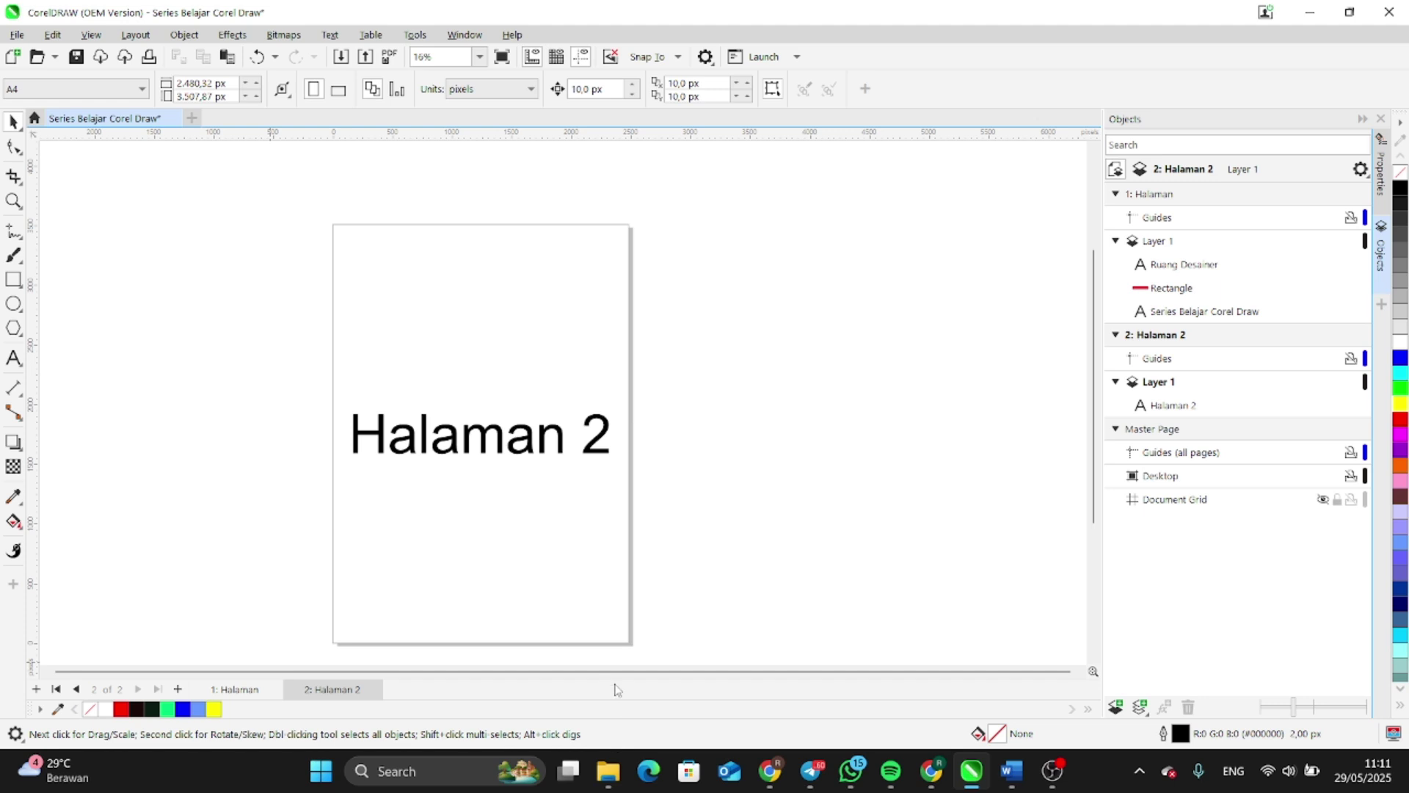
{"action": "left_click", "coordinate": [444, 456]}
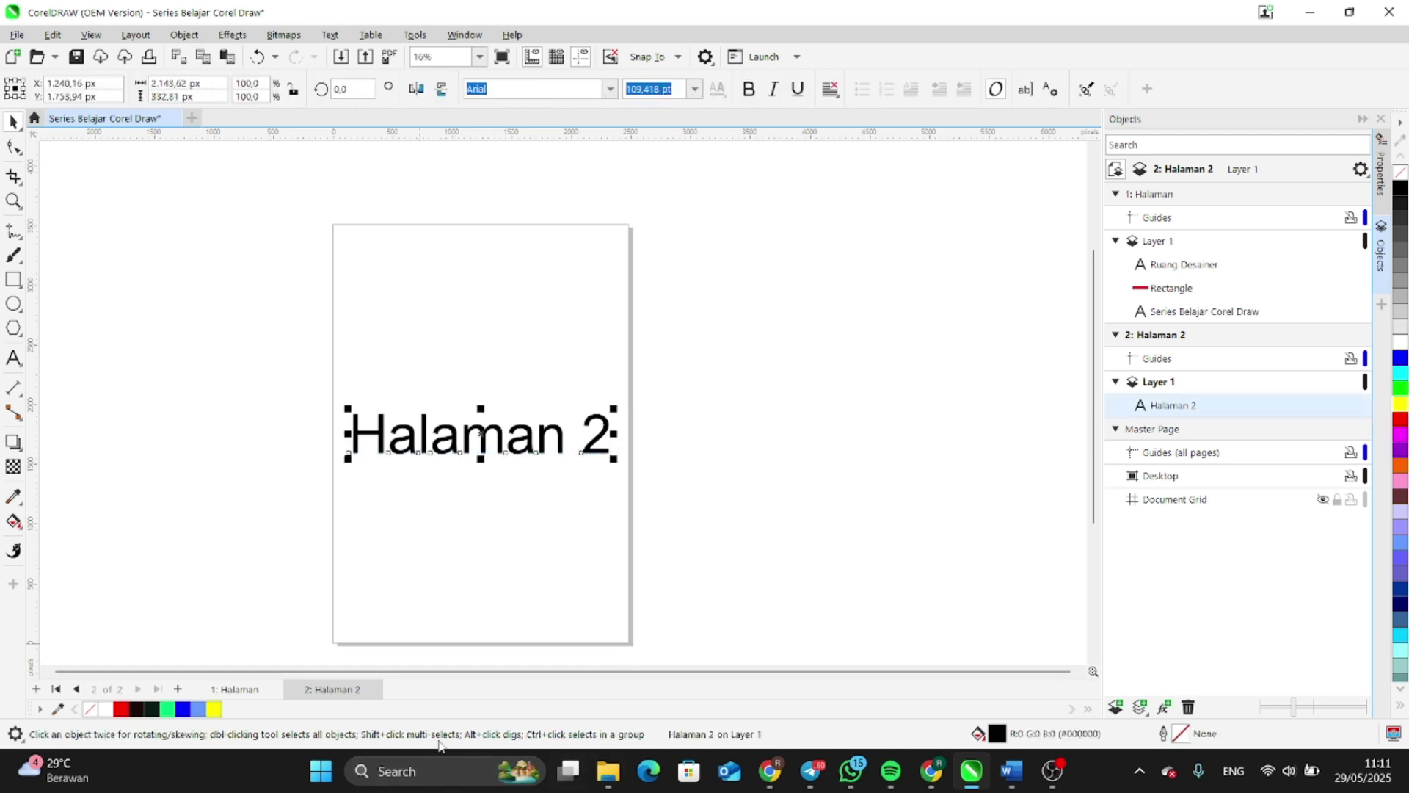
{"action": "left_click", "coordinate": [241, 691]}
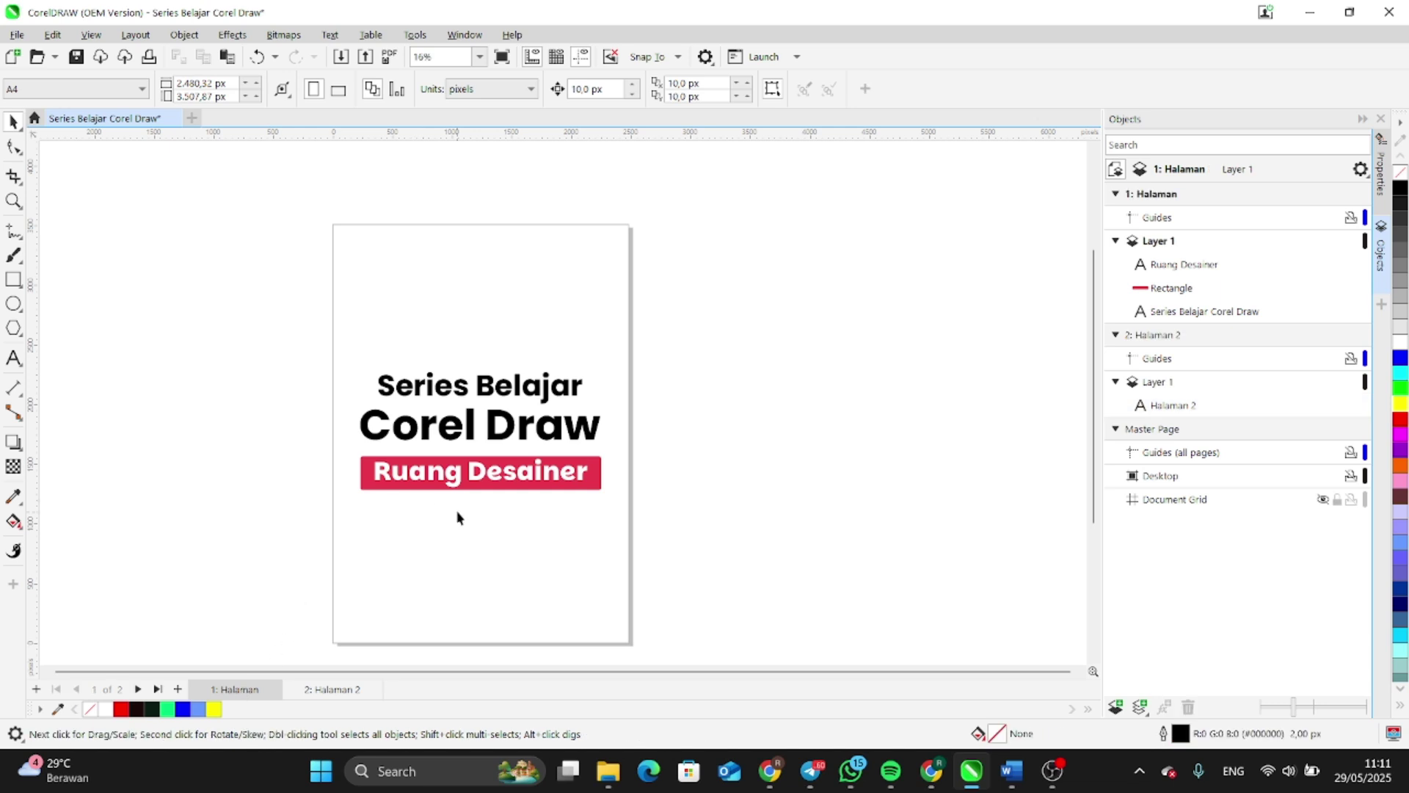
{"action": "left_click", "coordinate": [363, 477]}
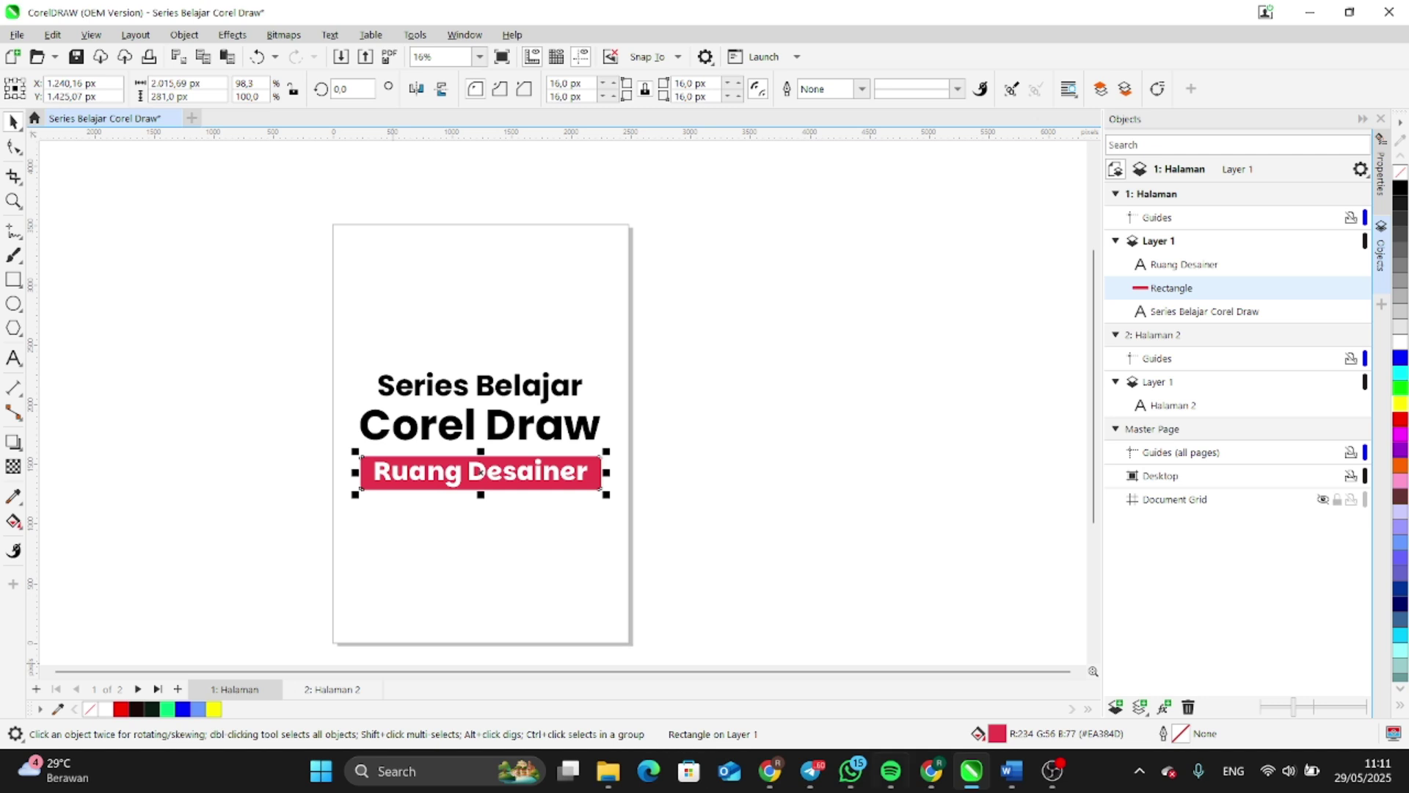
Preview the first page's layout with the Navigator and take a closer look at its text and red rectangle
{"action": "left_click", "coordinate": [1093, 671]}
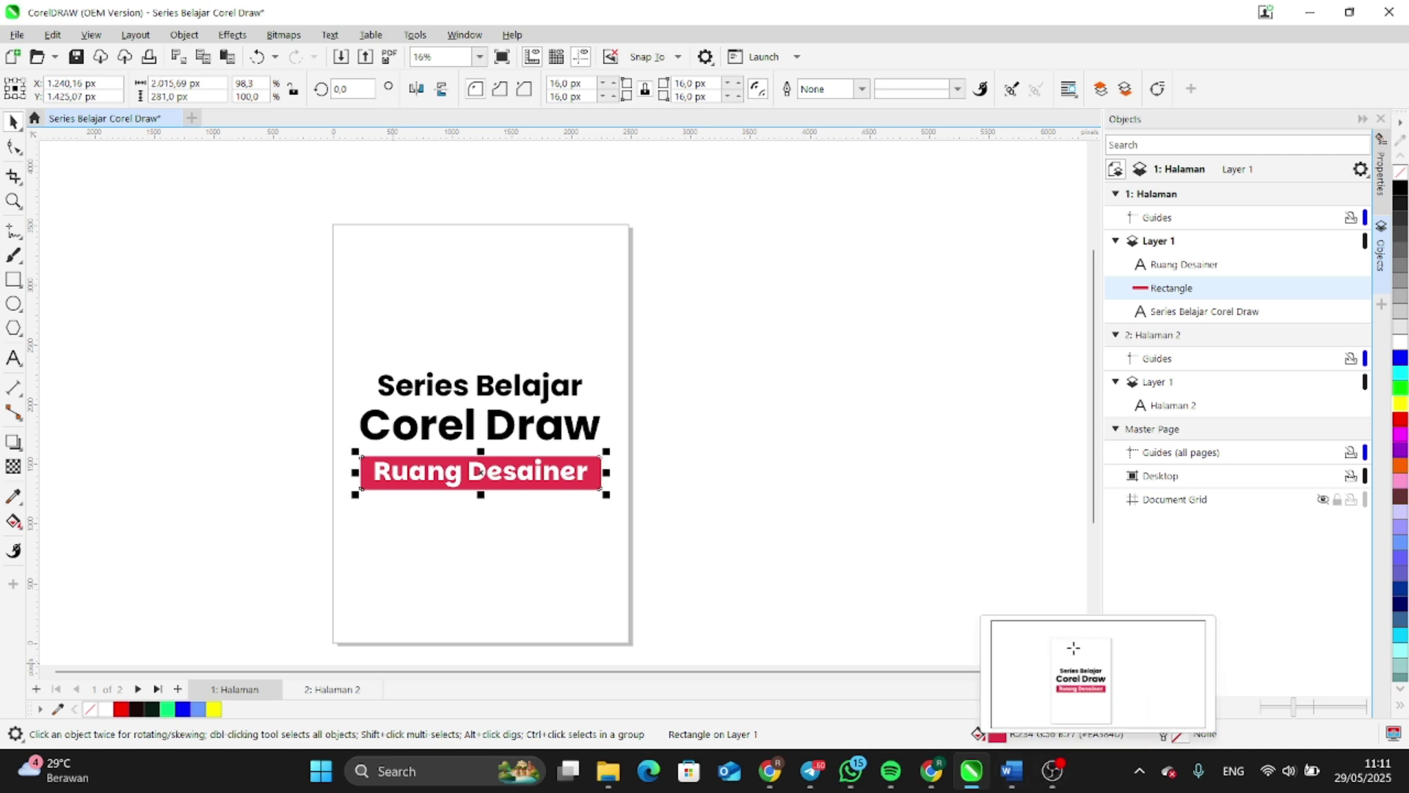
{"action": "left_click", "coordinate": [793, 585]}
{"action": "scroll", "coordinate": [490, 413], "scroll_direction": "up", "scroll_amount": 3}
{"action": "scroll", "coordinate": [491, 413], "scroll_direction": "down", "scroll_amount": 2}
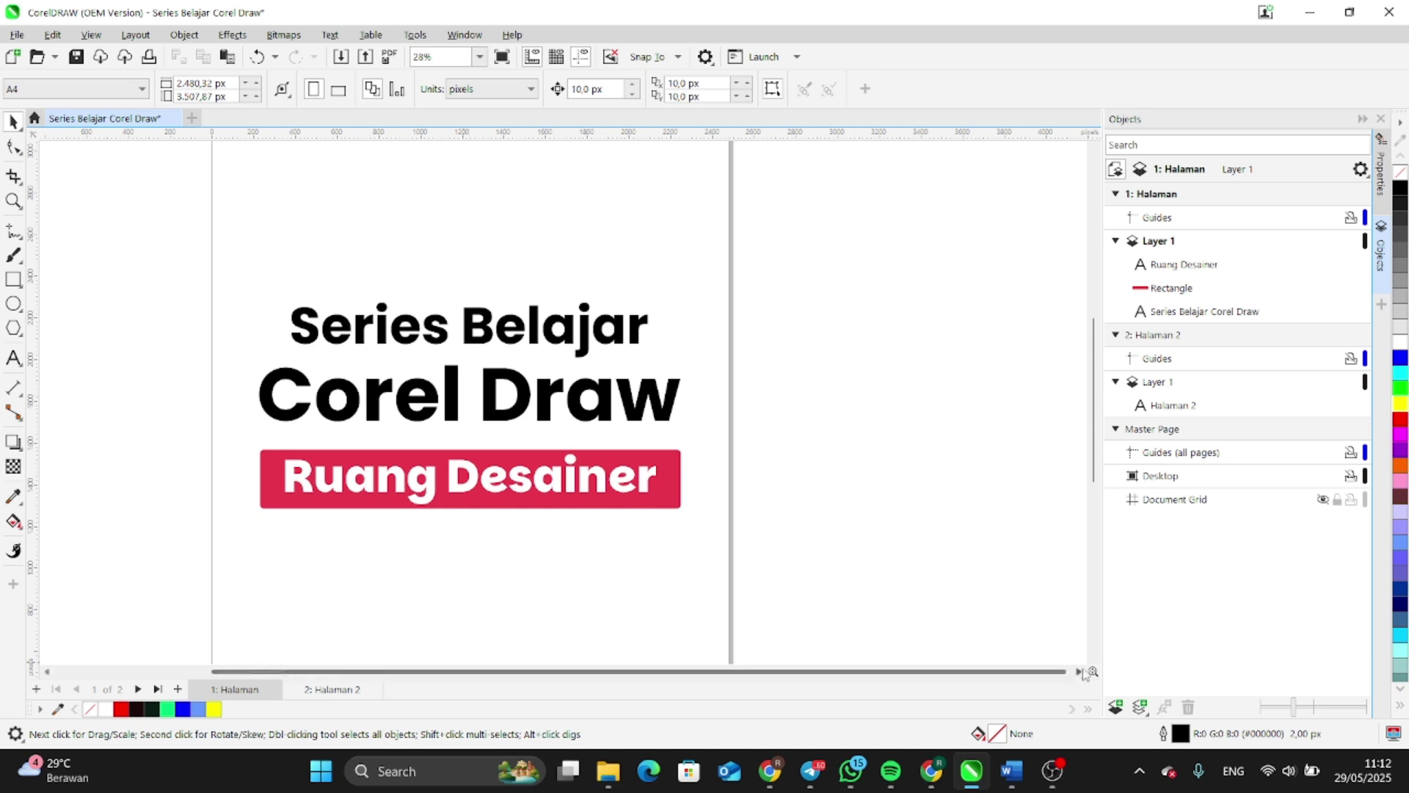
{"action": "left_click_drag", "start_coordinate": [1093, 671], "coordinate": [1056, 670]}
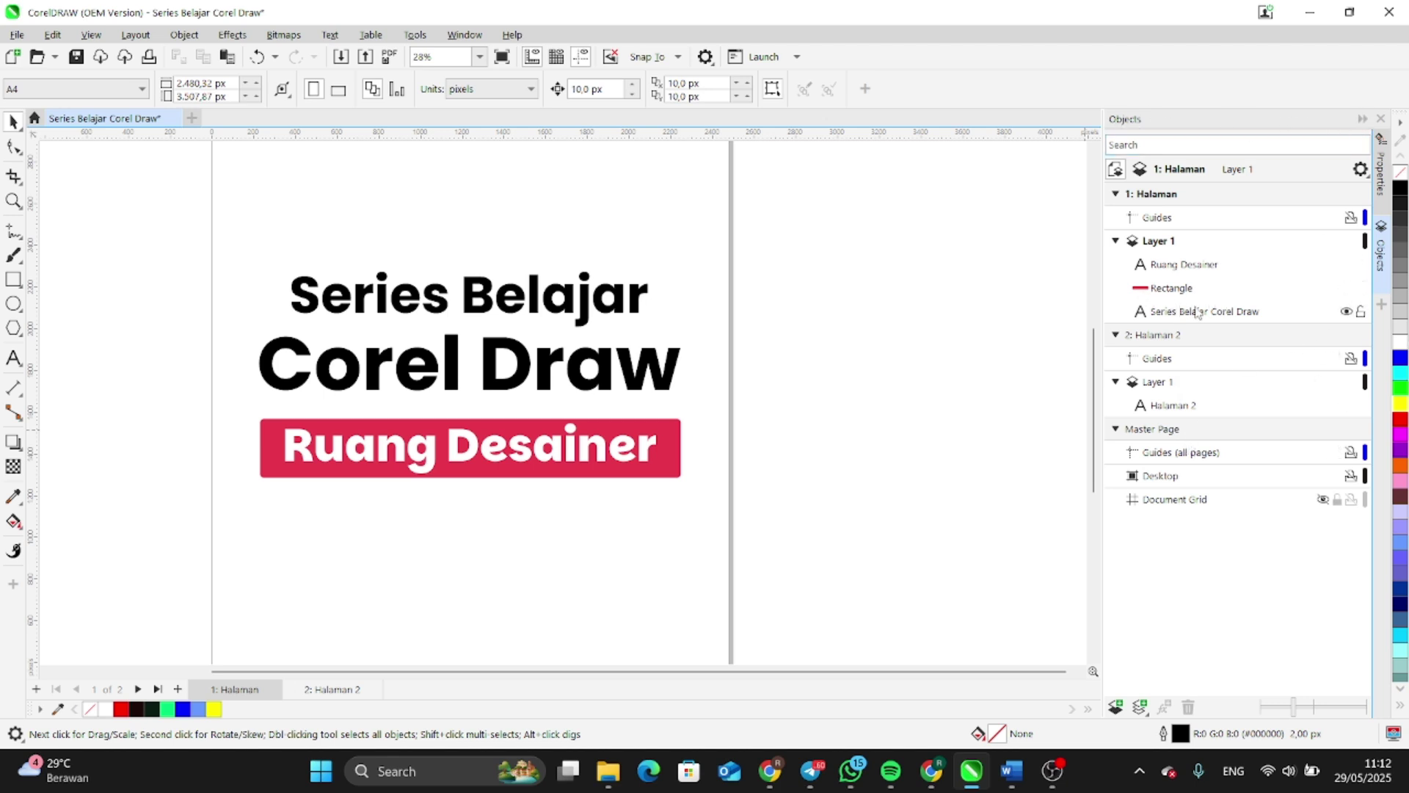
Close the Objects and Properties dockers to widen the drawing area
{"action": "left_click", "coordinate": [1381, 119]}
{"action": "scroll", "coordinate": [736, 258], "scroll_direction": "down", "scroll_amount": 3}
{"action": "scroll", "coordinate": [552, 321], "scroll_direction": "up", "scroll_amount": 4}
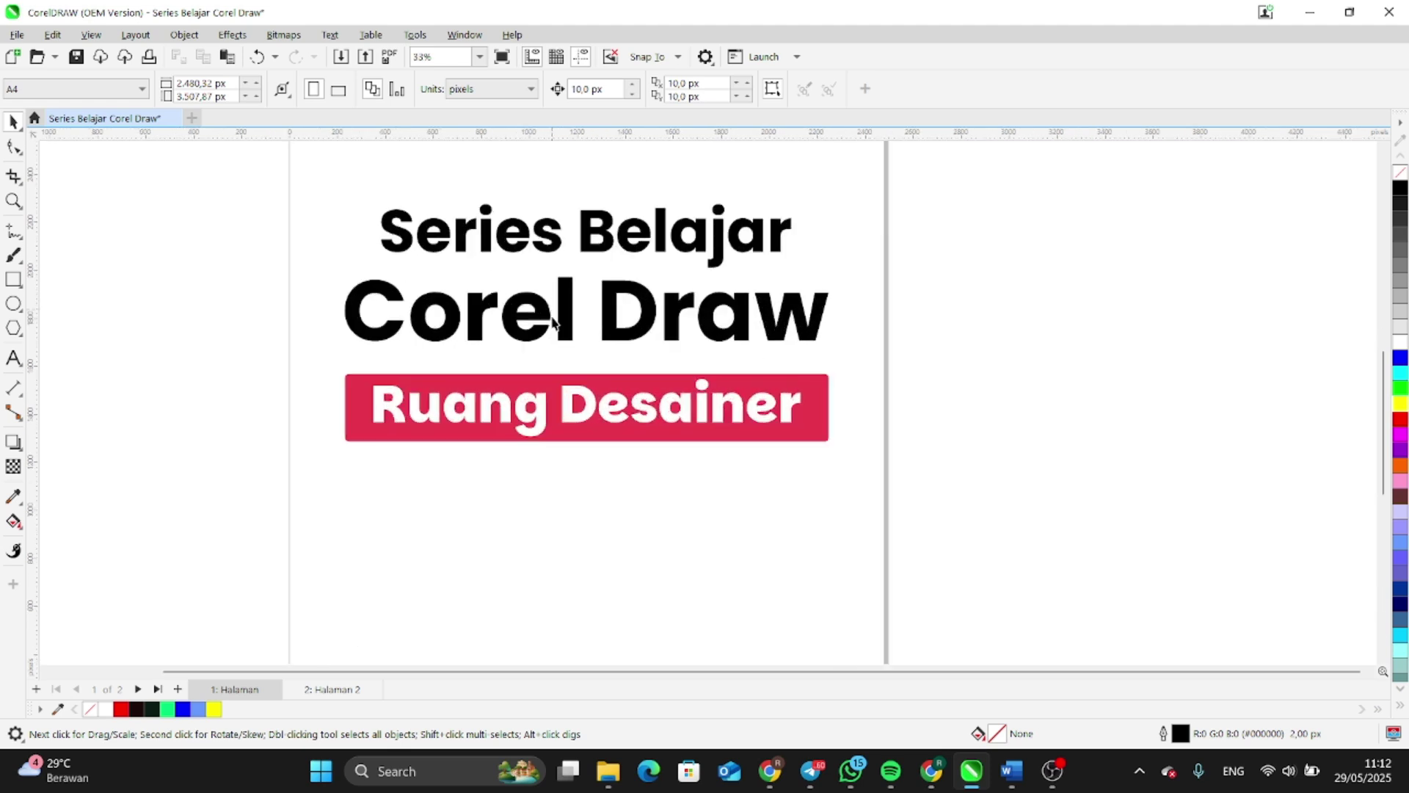
{"action": "scroll", "coordinate": [552, 321], "scroll_direction": "down", "scroll_amount": 2}
{"action": "scroll", "coordinate": [560, 324], "scroll_direction": "up", "scroll_amount": 1}
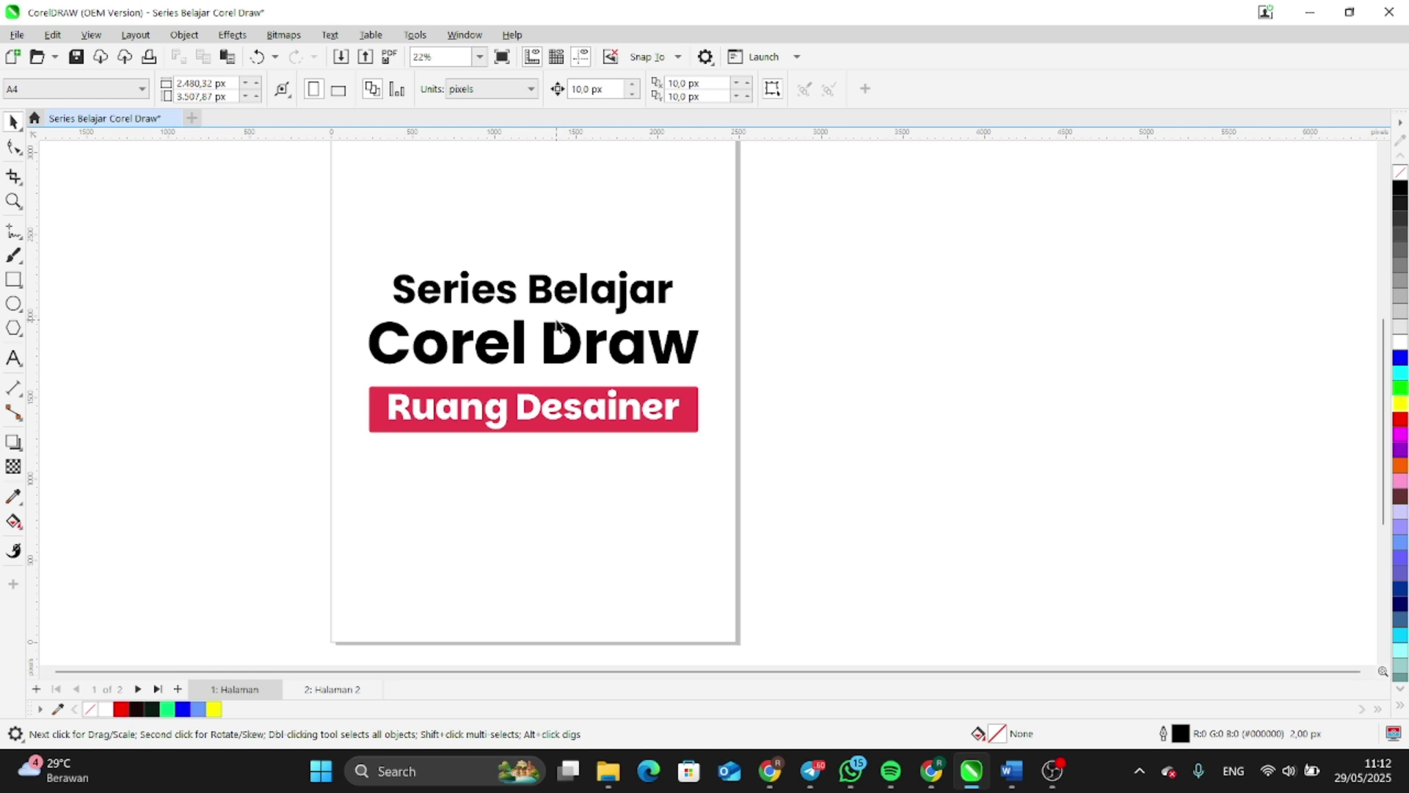
Bring back the Objects docker
{"action": "left_click", "coordinate": [465, 35]}
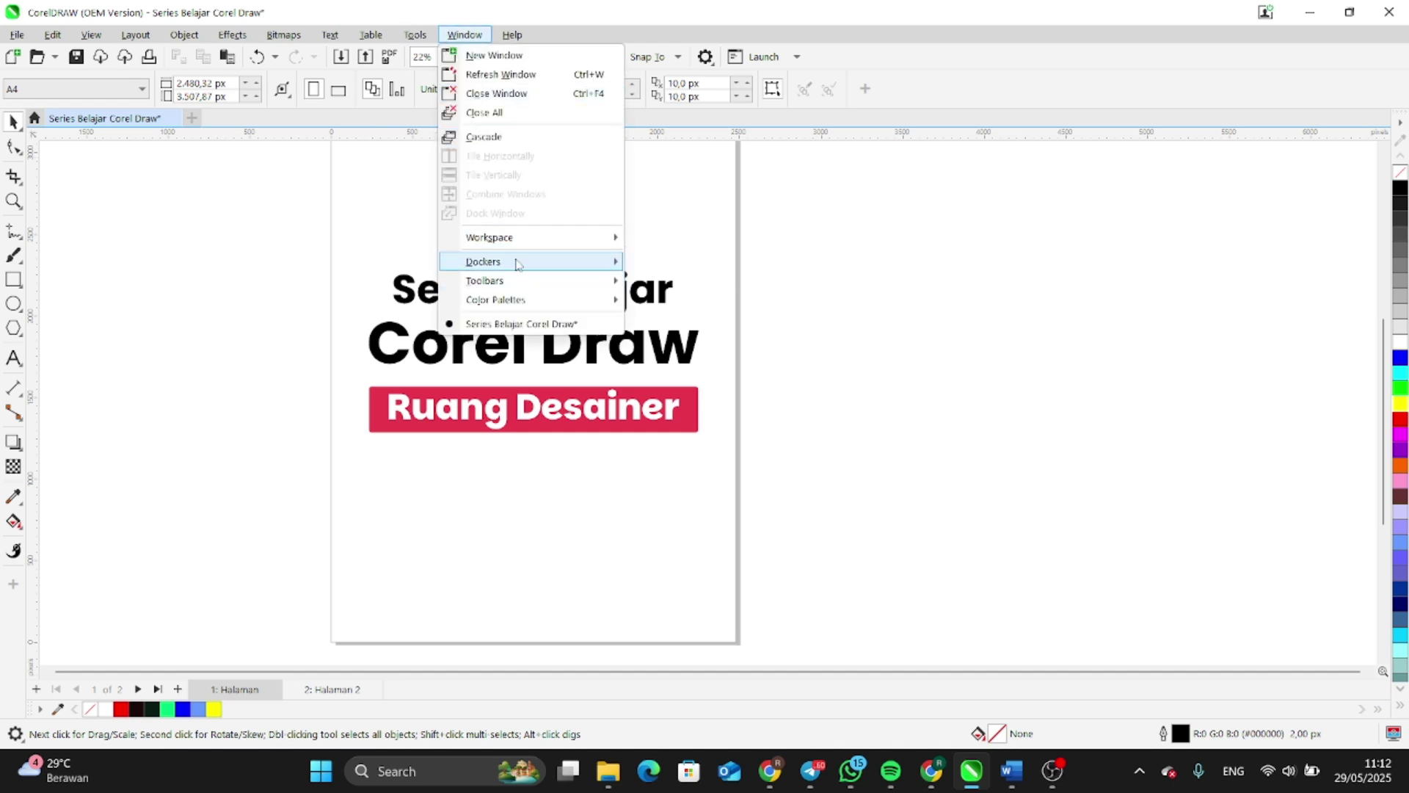
{"action": "mouse_move", "coordinate": [517, 265]}
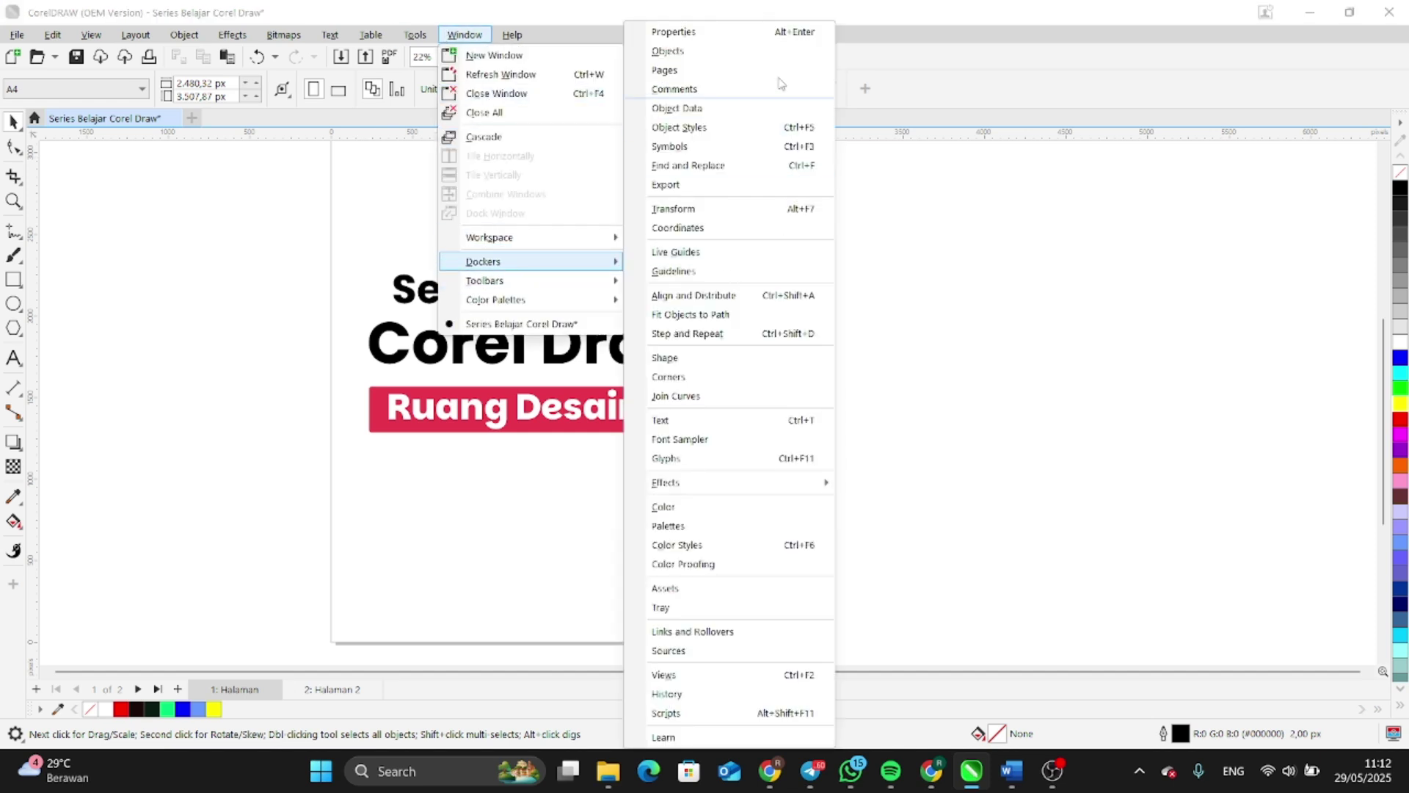
{"action": "left_click", "coordinate": [711, 52]}
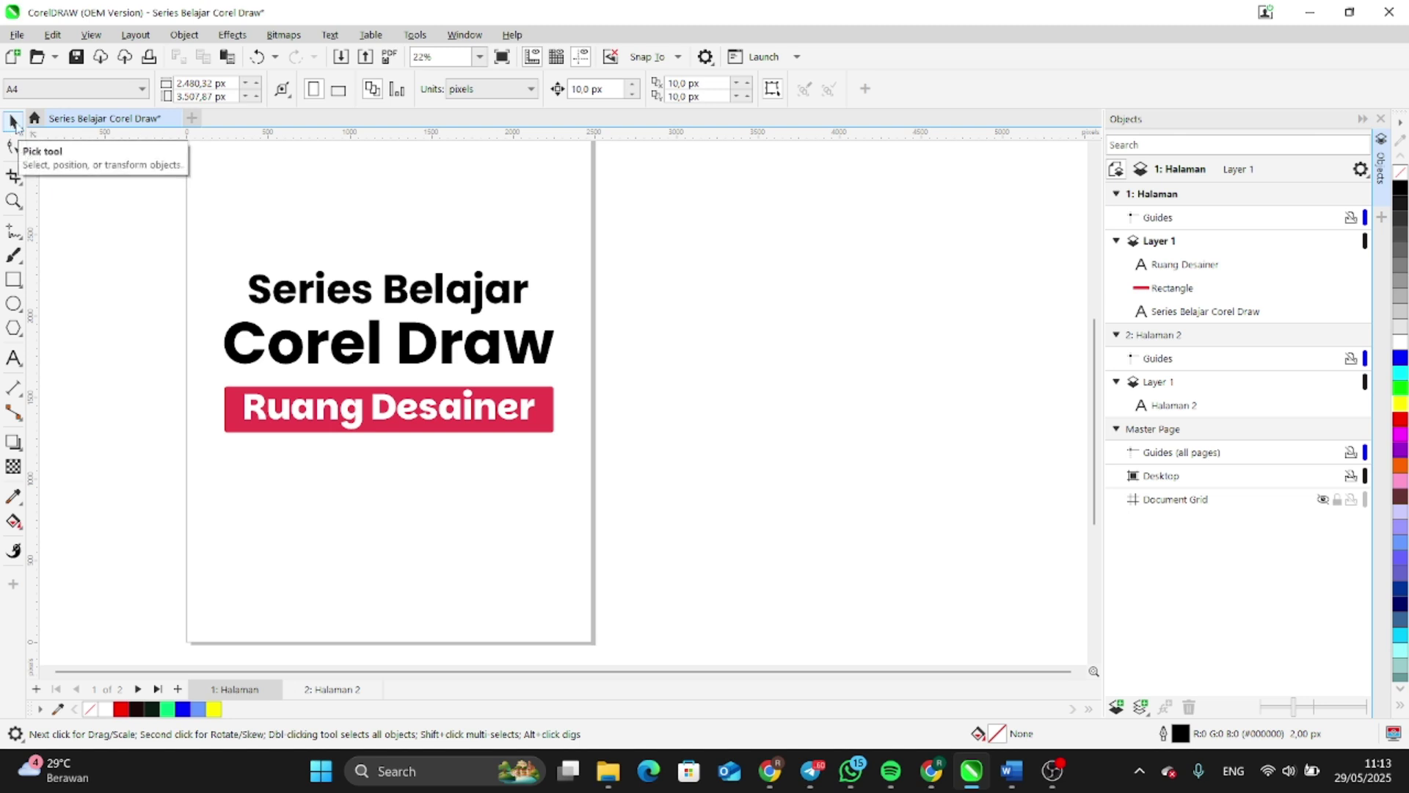
Move the "Series Belajar Corel Draw" text up and to the right, to about X 1,545 px, Y 2,123 px
{"action": "scroll", "coordinate": [279, 311], "scroll_direction": "down", "scroll_amount": 2}
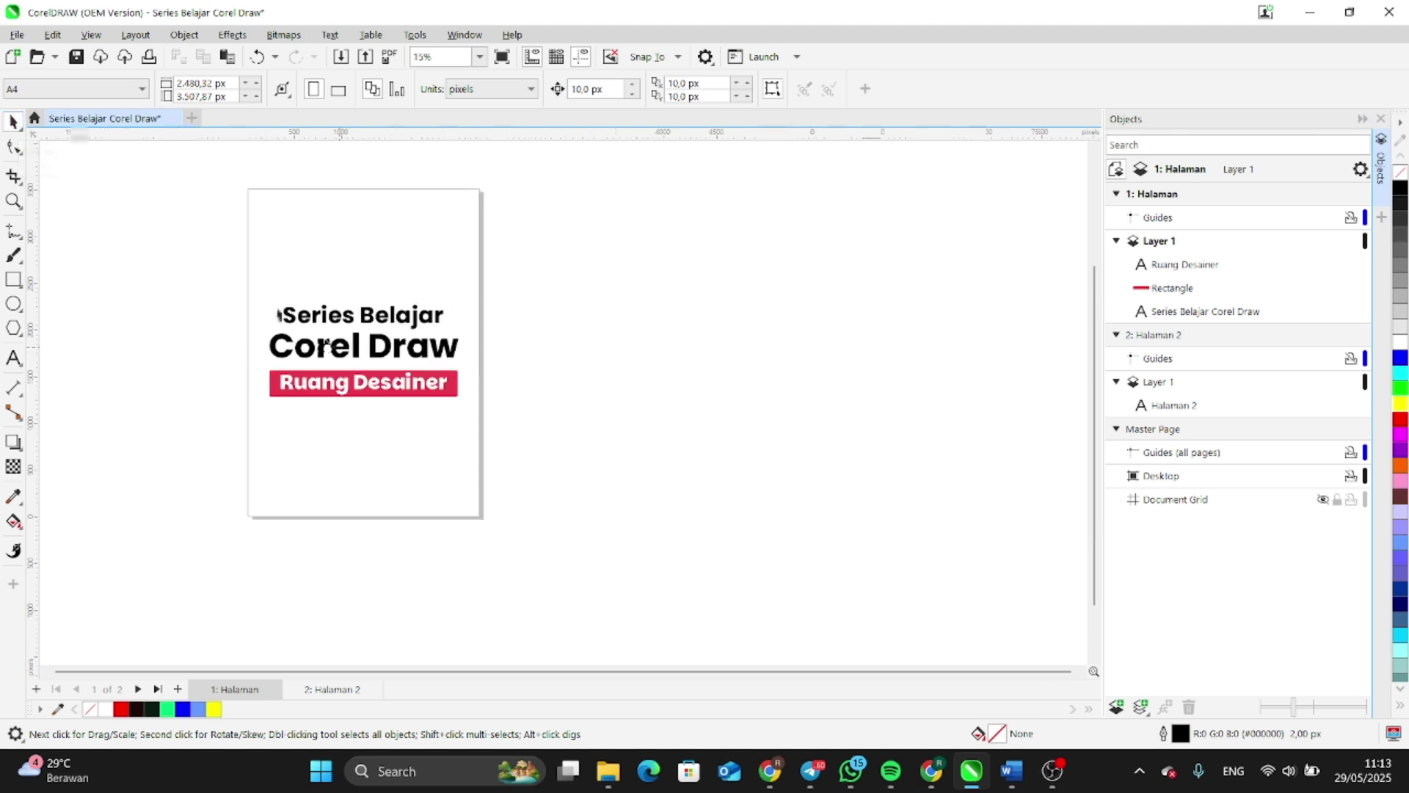
{"action": "left_click", "coordinate": [337, 319]}
{"action": "scroll", "coordinate": [345, 322], "scroll_direction": "up", "scroll_amount": 1}
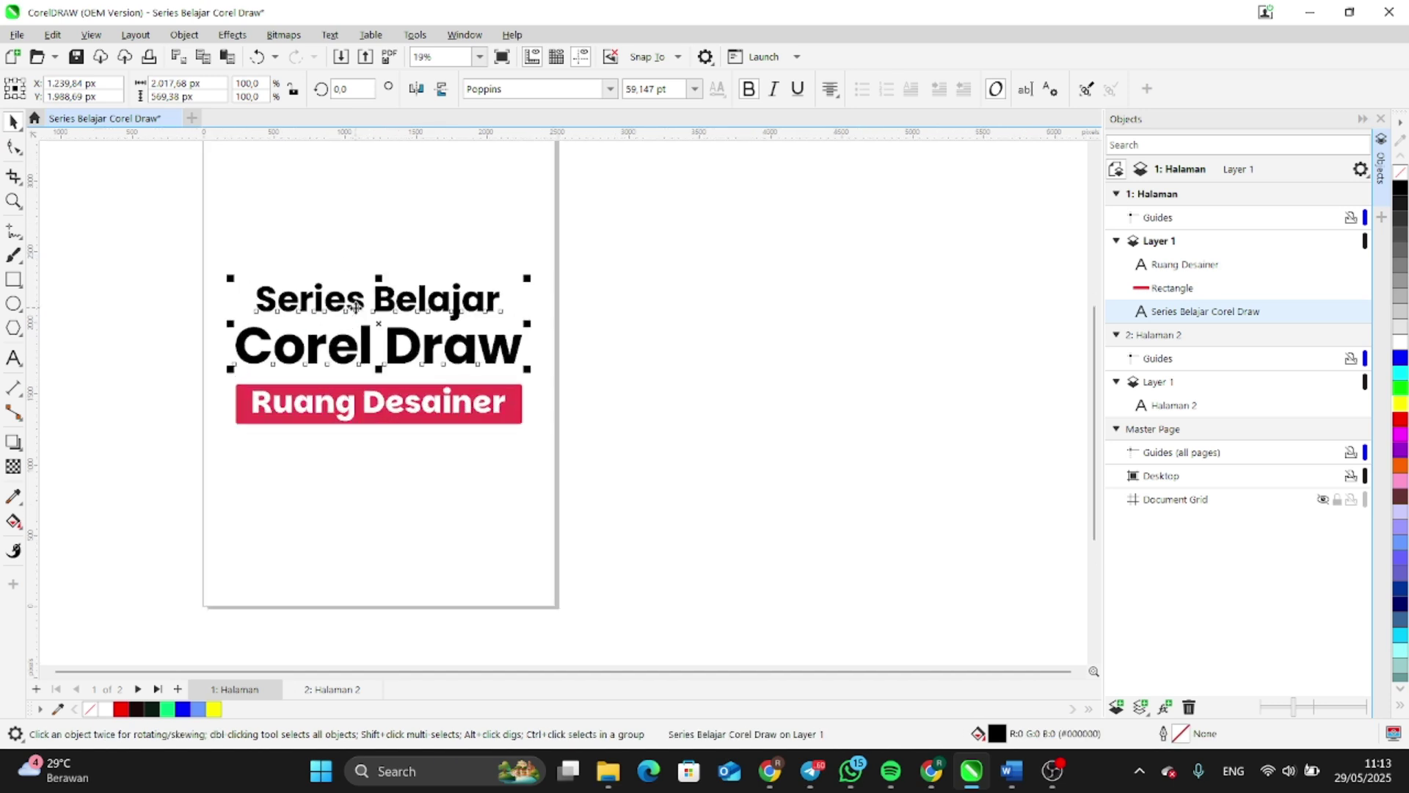
{"action": "mouse_move", "coordinate": [355, 307]}
{"action": "left_mouse_down"}
{"action": "mouse_move", "coordinate": [408, 288]}
{"action": "mouse_move", "coordinate": [263, 290]}
{"action": "mouse_move", "coordinate": [403, 288]}
{"action": "left_mouse_up"}
Rotate the "Series Belajar Corel Draw" text counterclockwise by about 0.9 degrees
{"action": "left_click", "coordinate": [403, 288]}
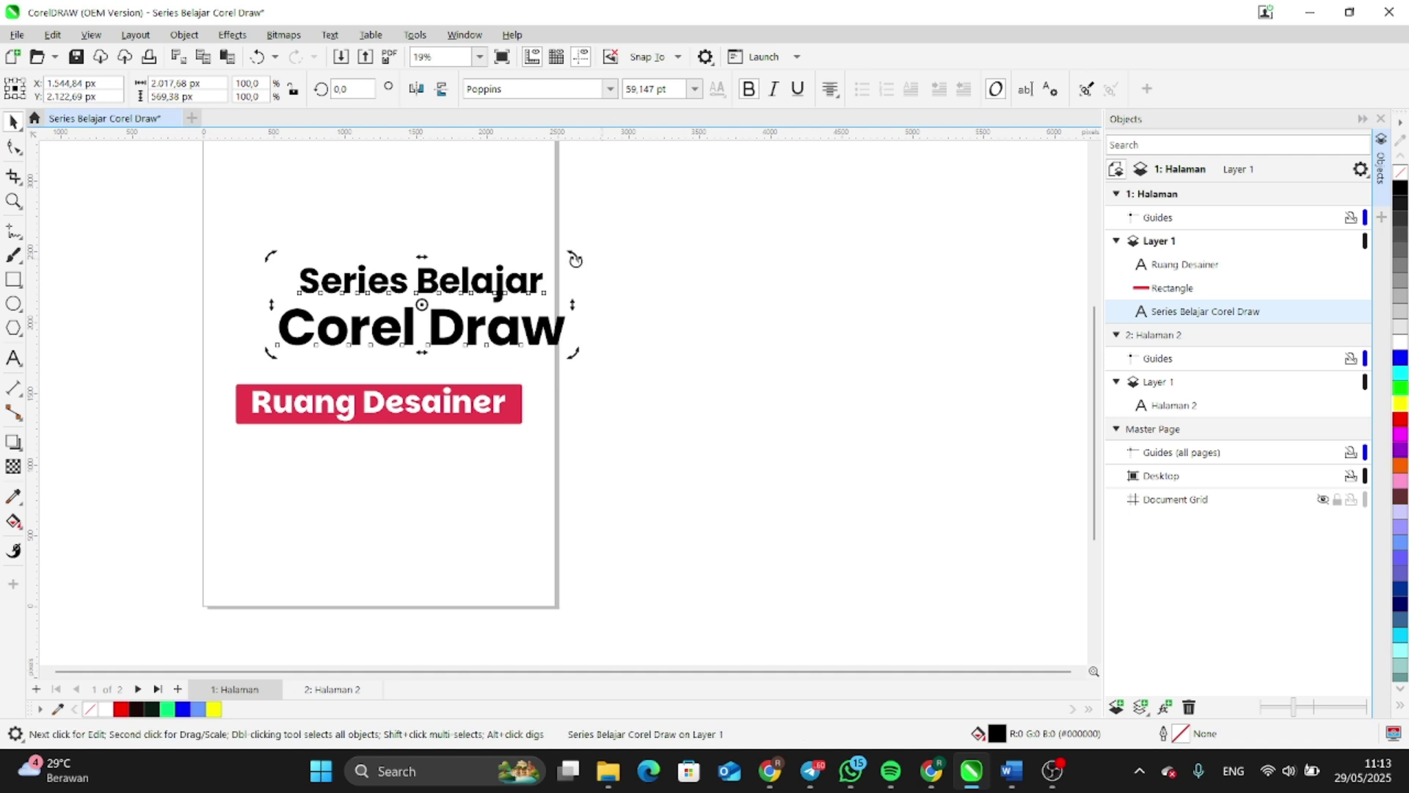
{"action": "mouse_move", "coordinate": [571, 258]}
{"action": "left_mouse_down"}
{"action": "mouse_move", "coordinate": [465, 179]}
{"action": "mouse_move", "coordinate": [592, 286]}
{"action": "mouse_move", "coordinate": [588, 249]}
{"action": "left_mouse_up"}
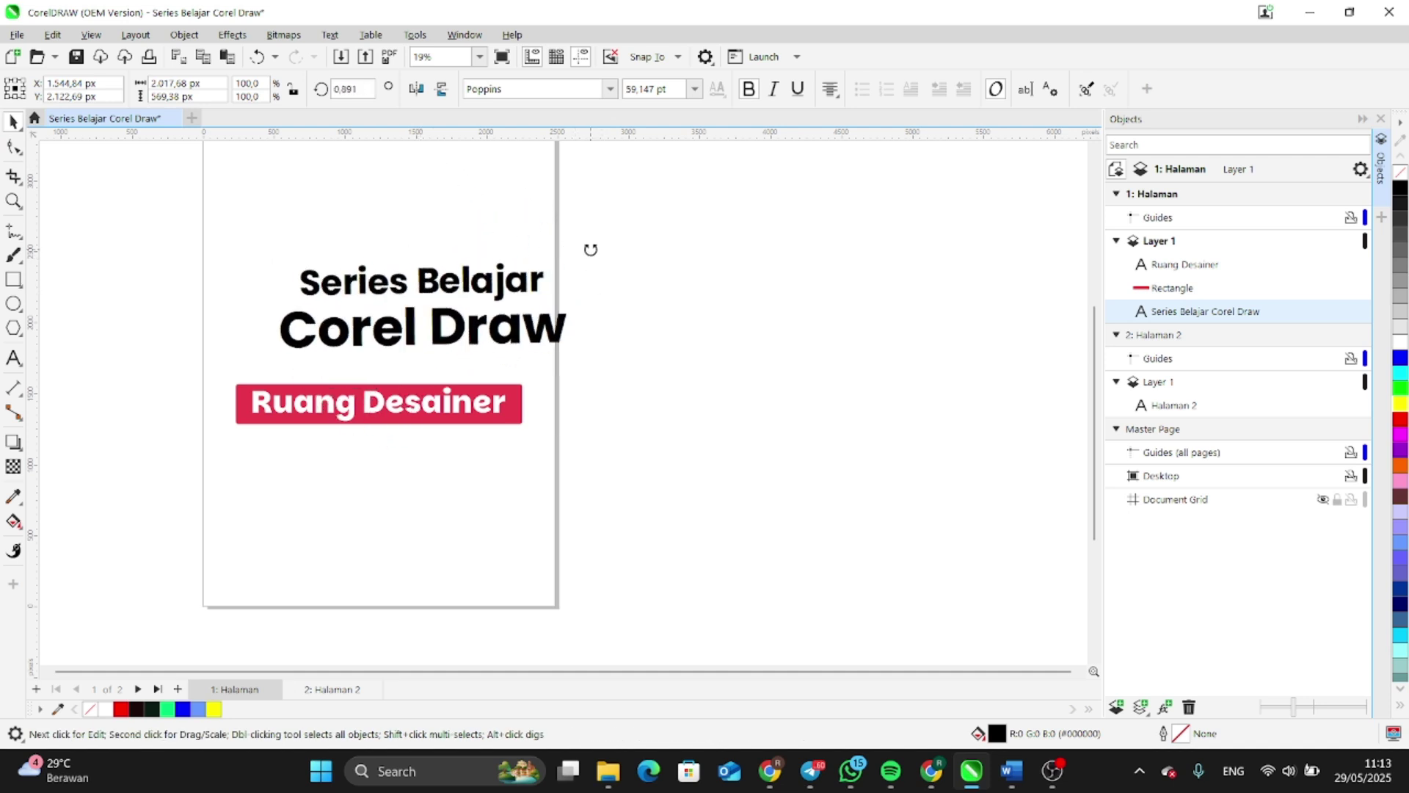
{"action": "left_click", "coordinate": [770, 334]}
Undo the rotation and the move of the "Series Belajar Corel Draw" text and deselect it
{"action": "key", "text": "ctrl+z"}
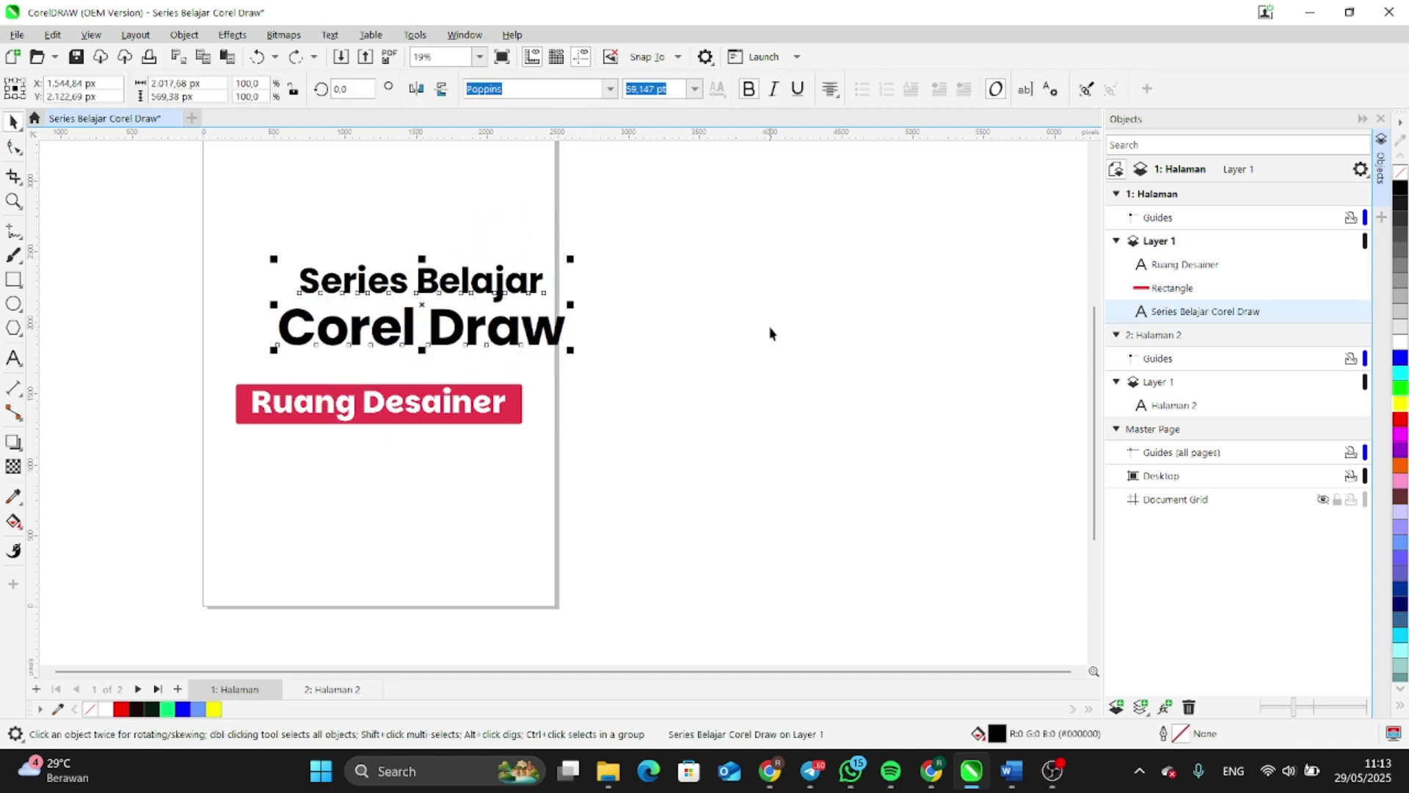
{"action": "key", "text": "ctrl+z"}
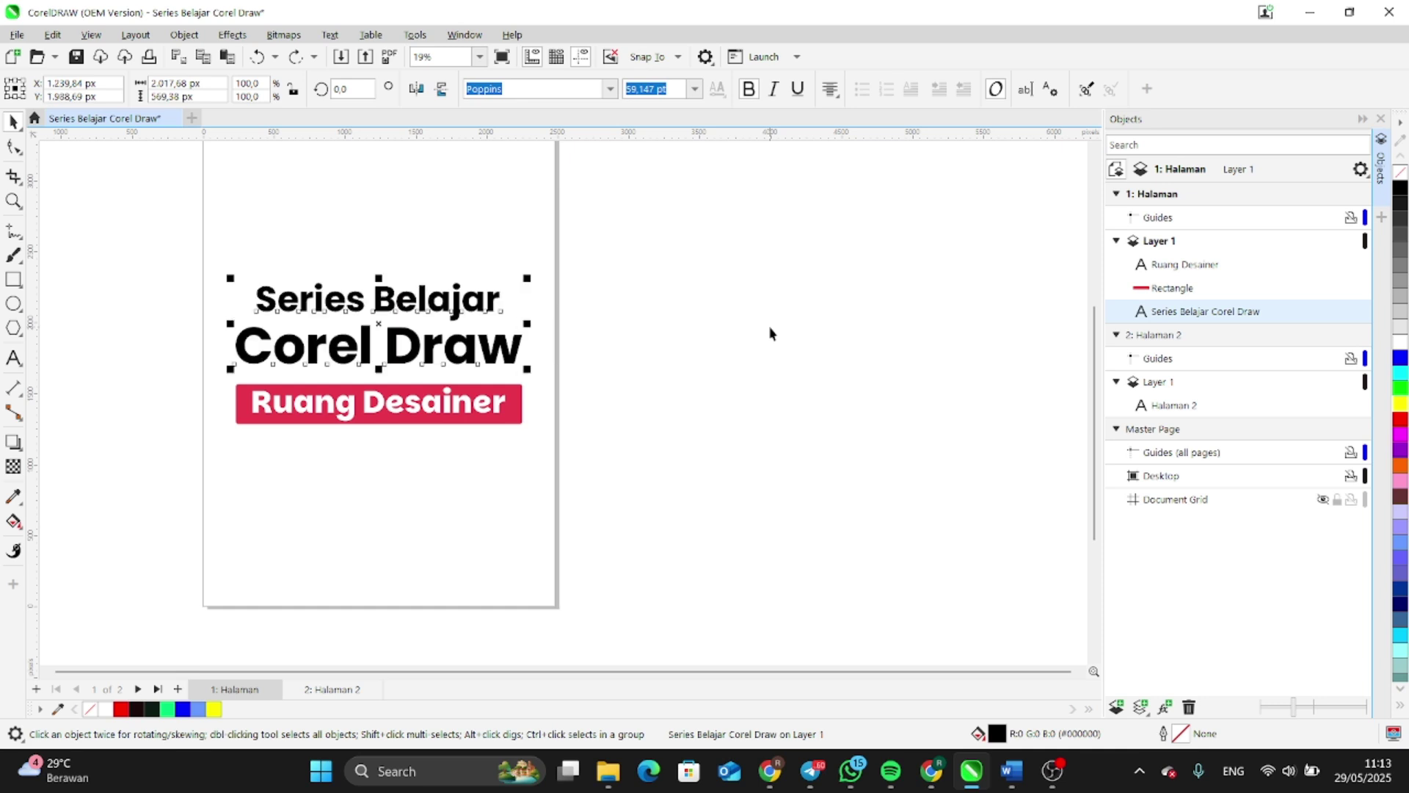
{"action": "left_click", "coordinate": [769, 334]}
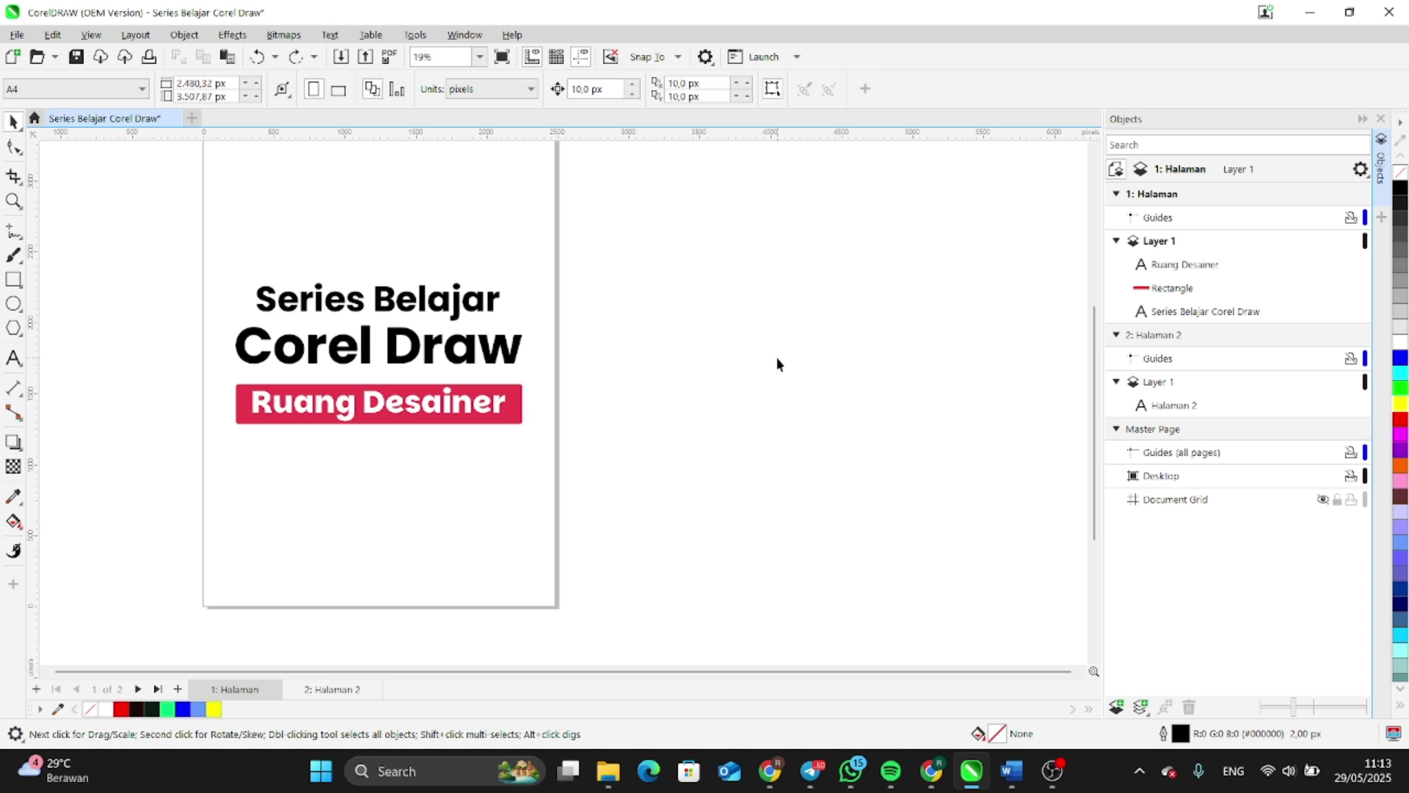
{"action": "left_click", "coordinate": [14, 147]}
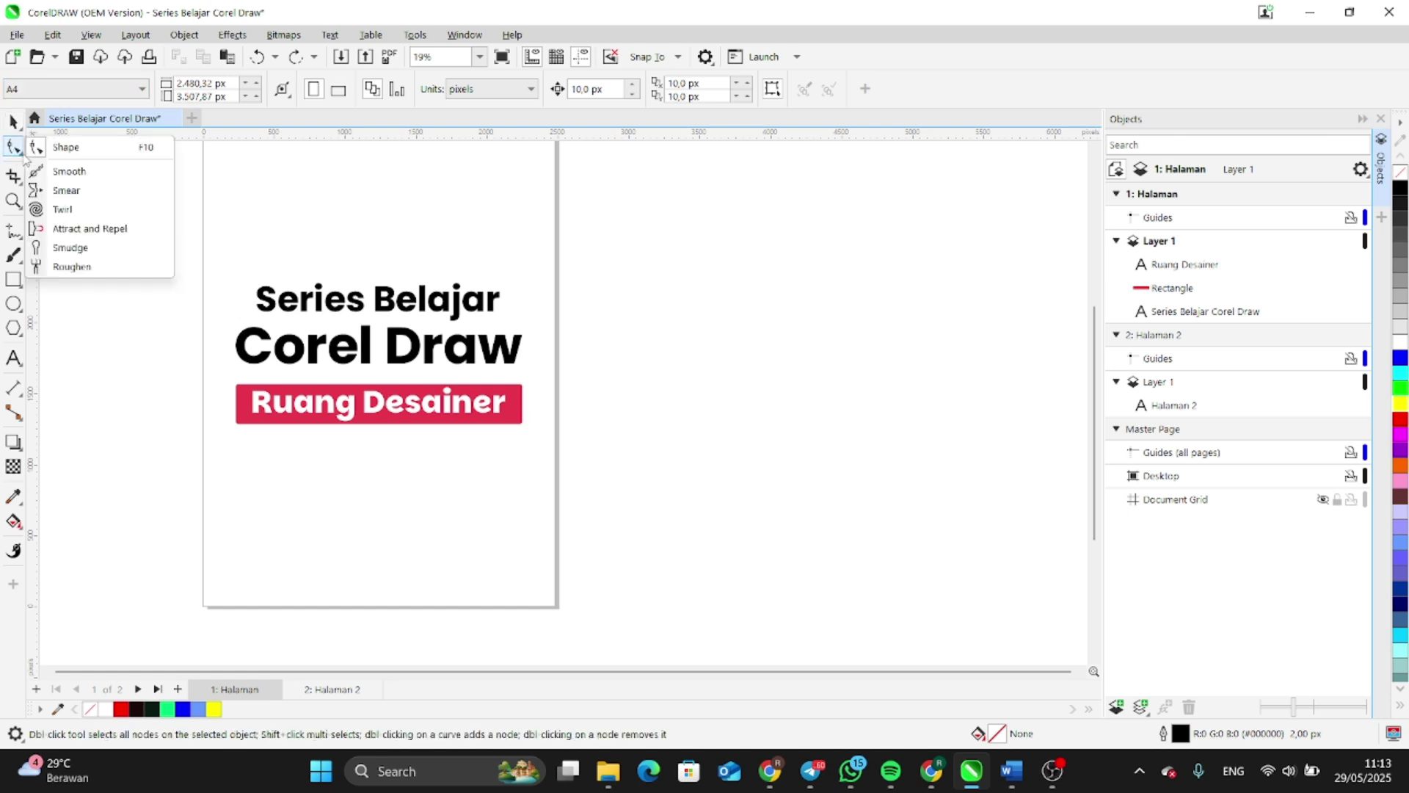
{"action": "left_click", "coordinate": [71, 156]}
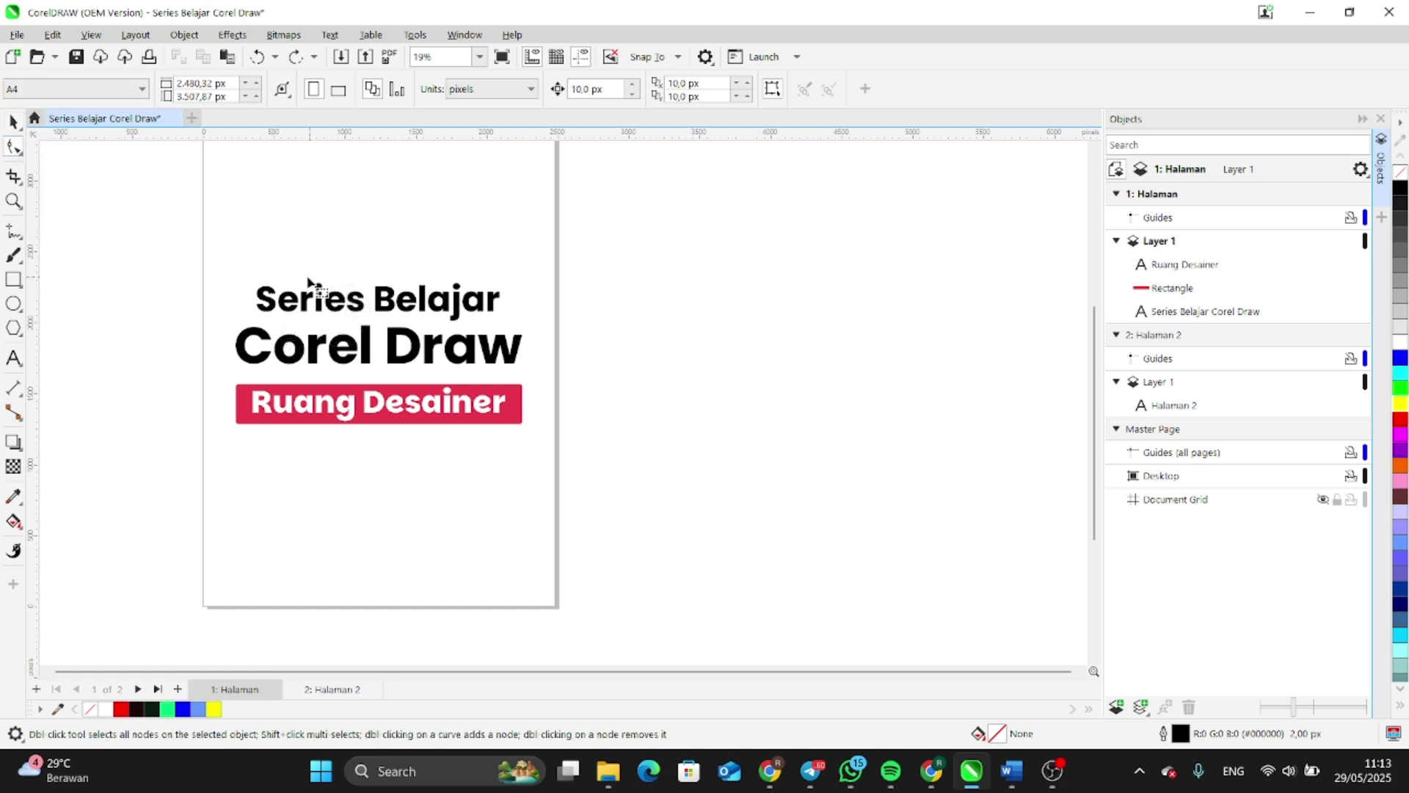
{"action": "left_click", "coordinate": [14, 146]}
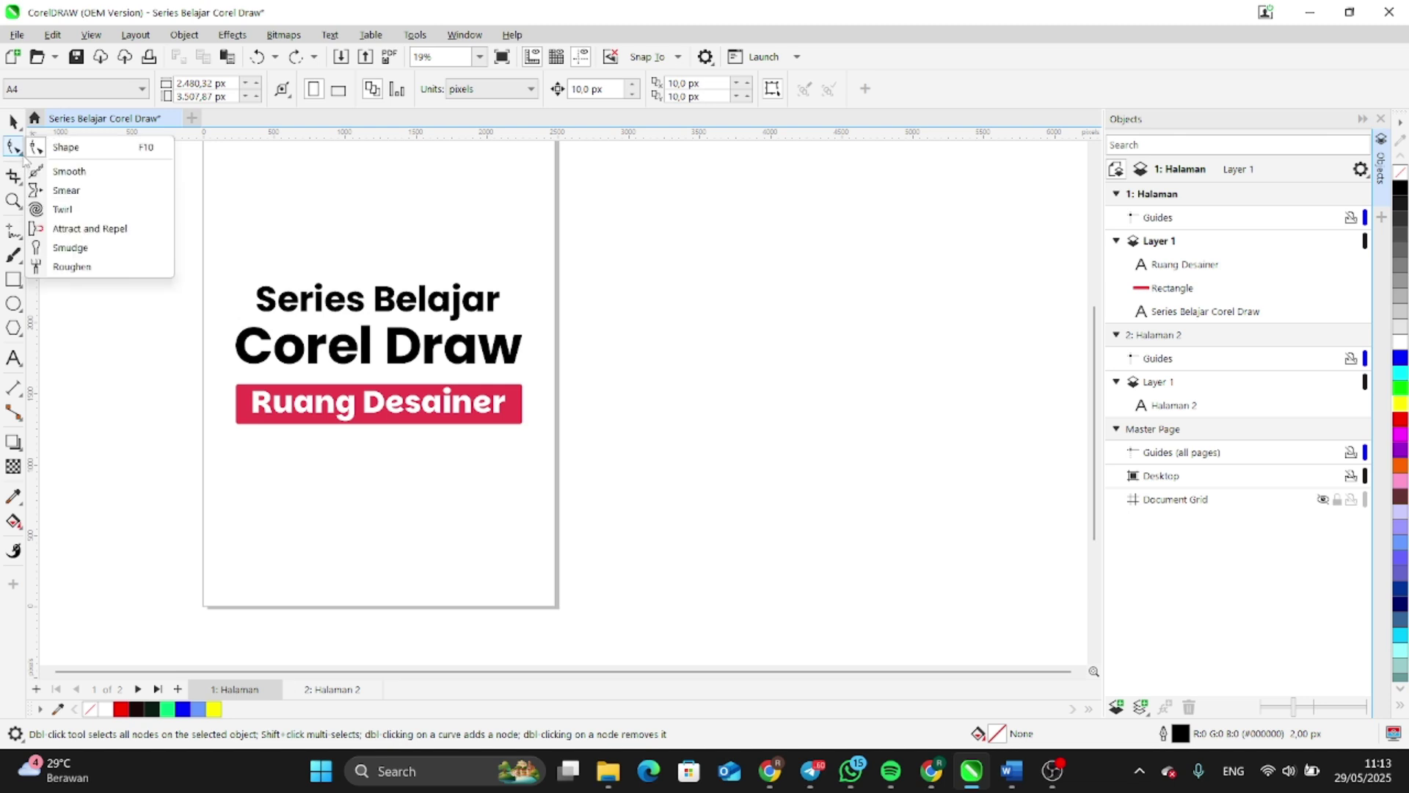
{"action": "left_click", "coordinate": [116, 151]}
{"action": "key", "text": "shift+F4"}
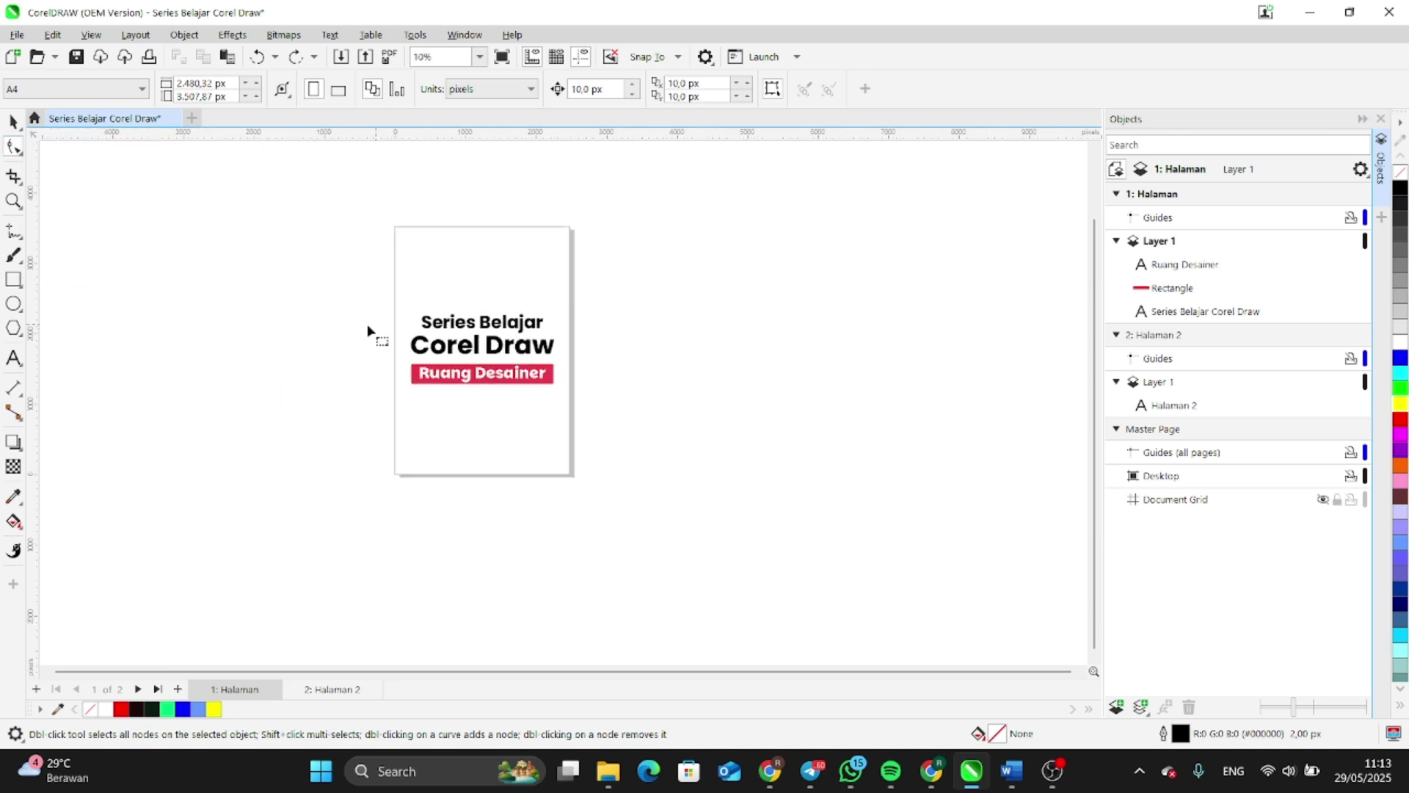
Draw a rectangle about 1,302 by 1,242 px left of the page and round all its corners to about 225 px with the Shape tool
{"action": "left_click", "coordinate": [14, 279]}
{"action": "left_click_drag", "start_coordinate": [155, 235], "coordinate": [316, 387]}
{"action": "left_click", "coordinate": [14, 149]}
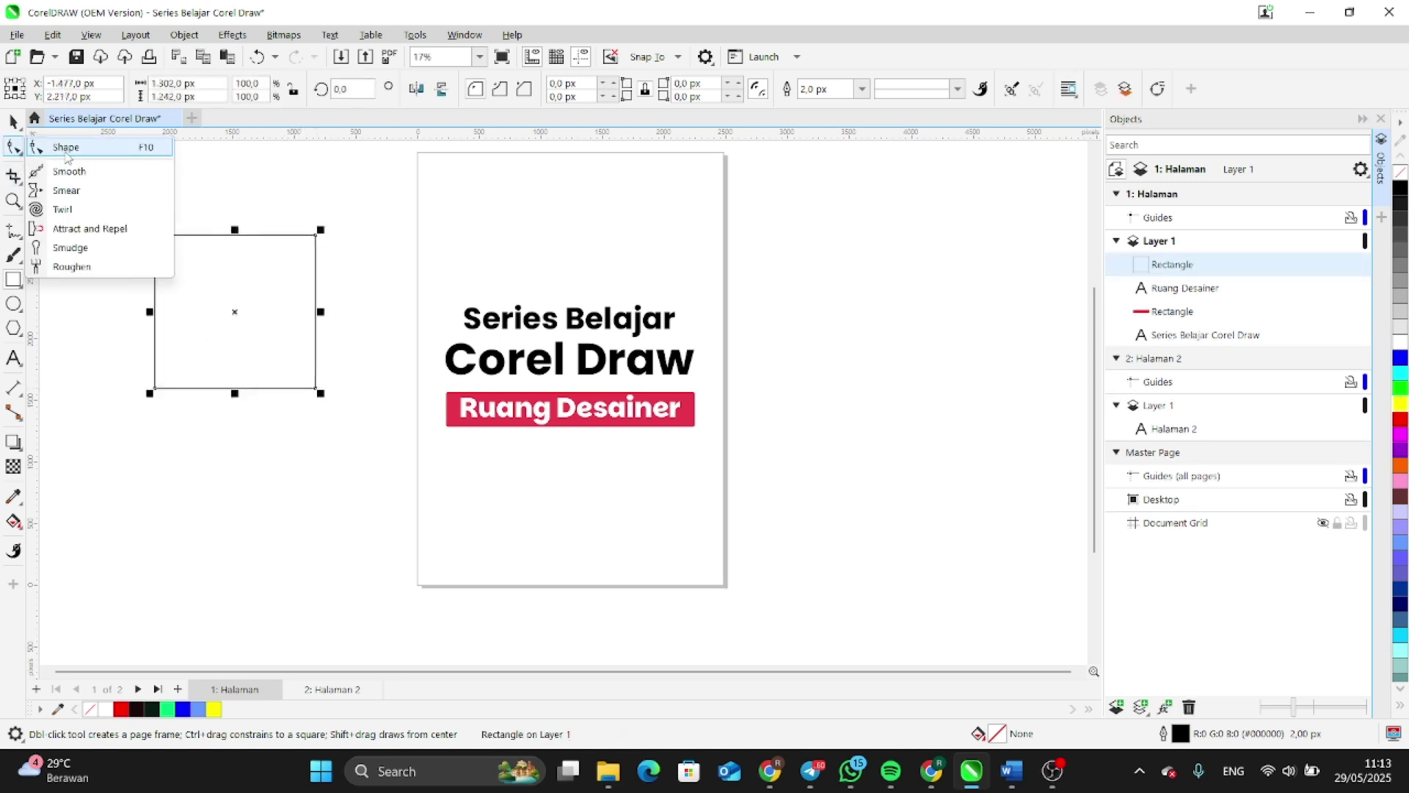
{"action": "left_click", "coordinate": [58, 145]}
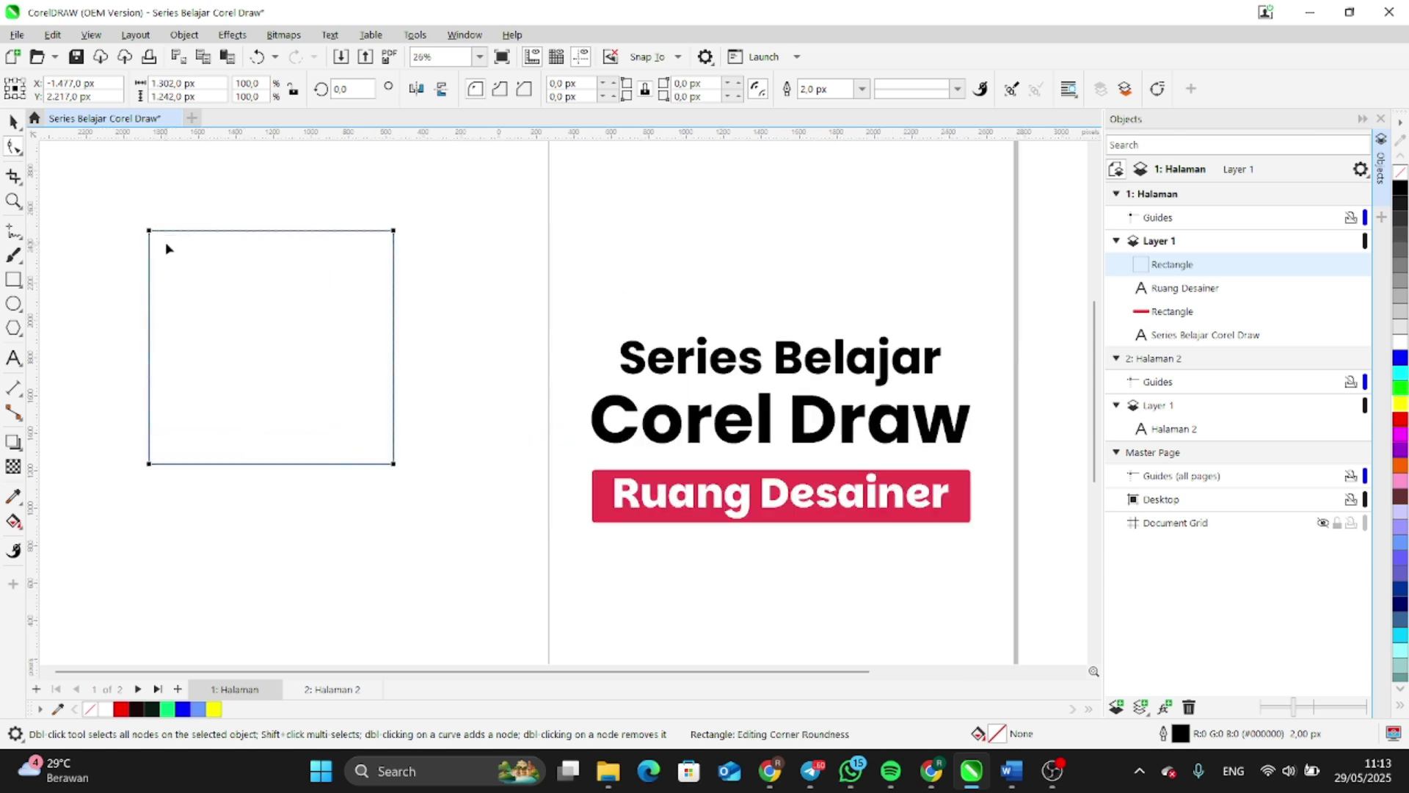
{"action": "scroll", "coordinate": [167, 245], "scroll_direction": "up", "scroll_amount": 1}
{"action": "left_click_drag", "start_coordinate": [150, 232], "coordinate": [191, 274]}
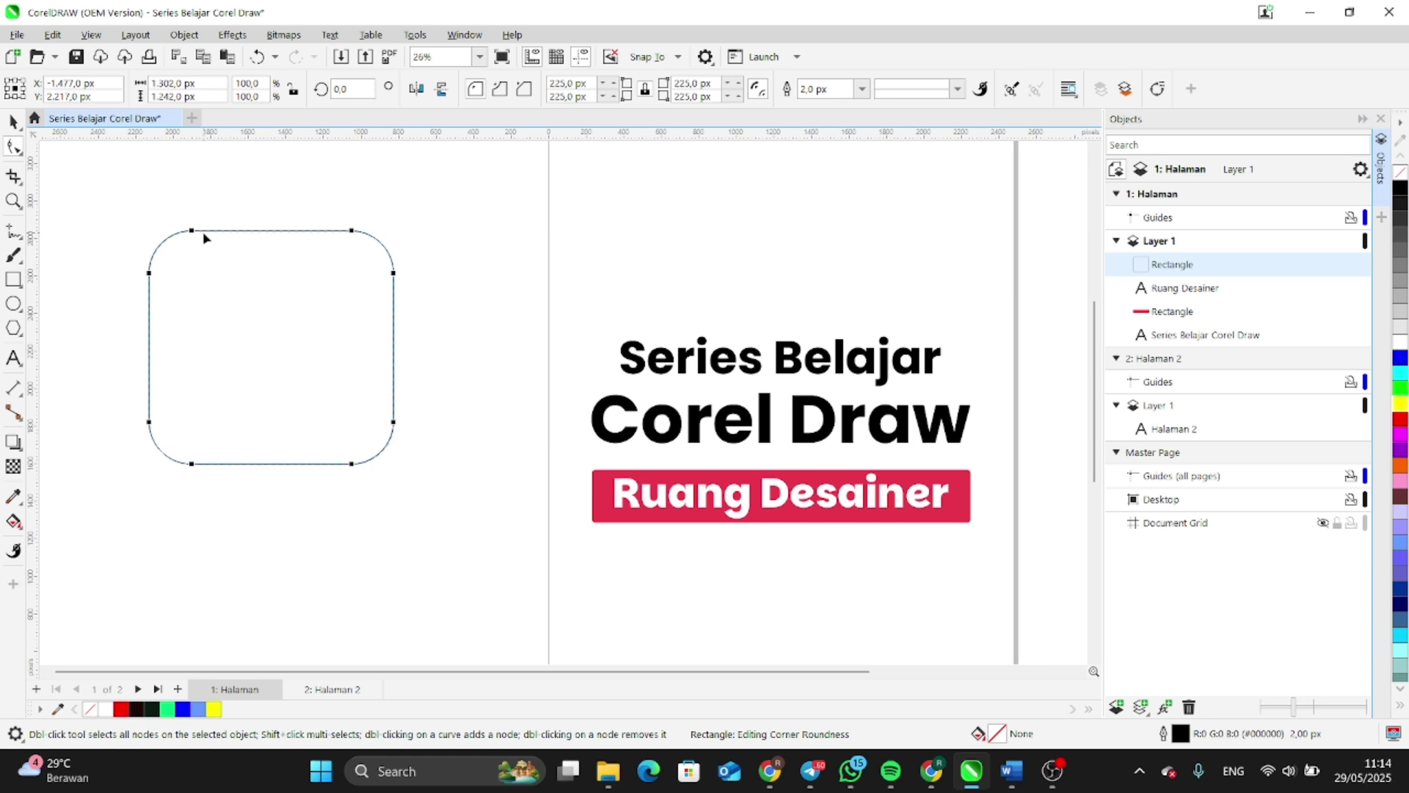
{"action": "left_click", "coordinate": [13, 122]}
{"action": "scroll", "coordinate": [270, 226], "scroll_direction": "down", "scroll_amount": 2}
{"action": "scroll", "coordinate": [236, 240], "scroll_direction": "up", "scroll_amount": 1}
{"action": "left_click", "coordinate": [139, 213]}
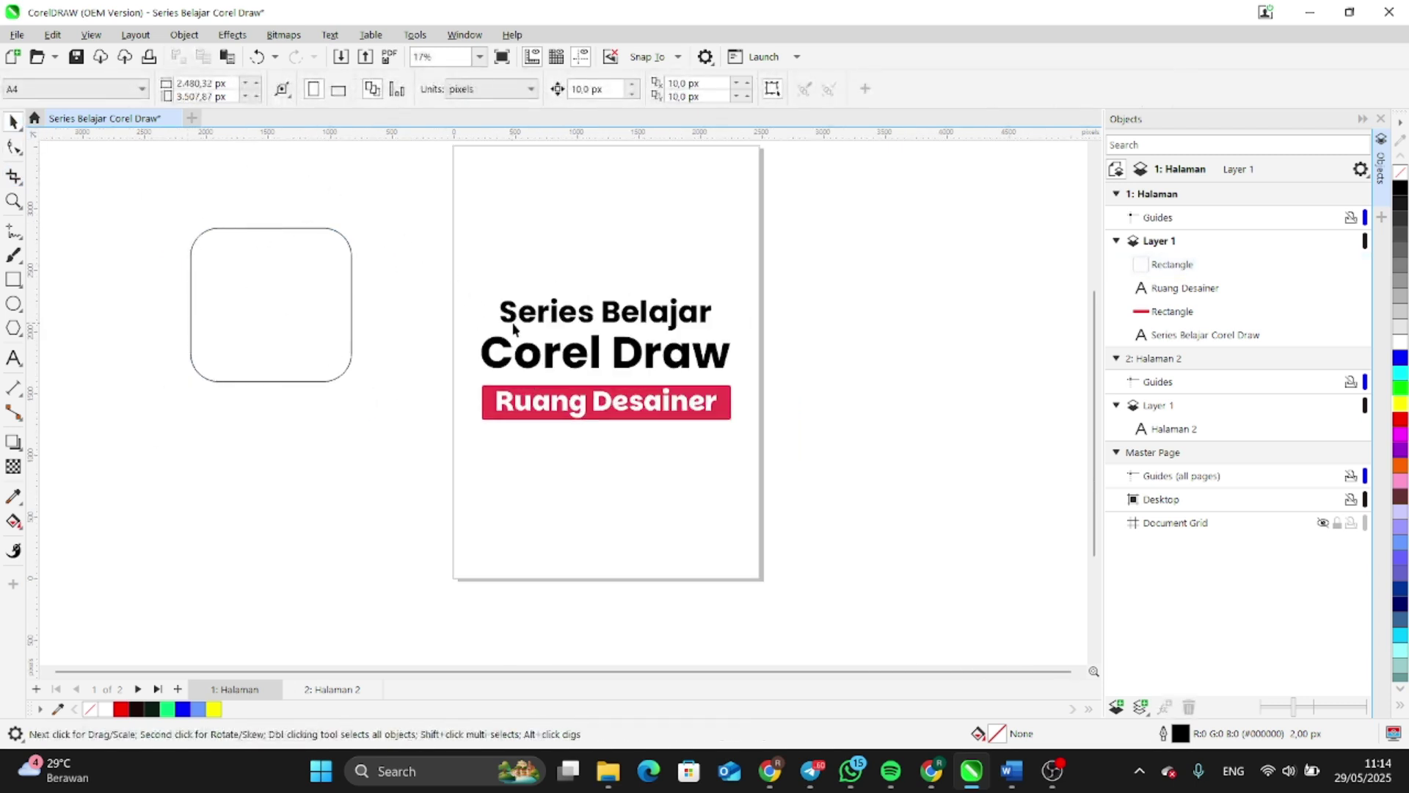
{"action": "scroll", "coordinate": [658, 359], "scroll_direction": "up", "scroll_amount": 4}
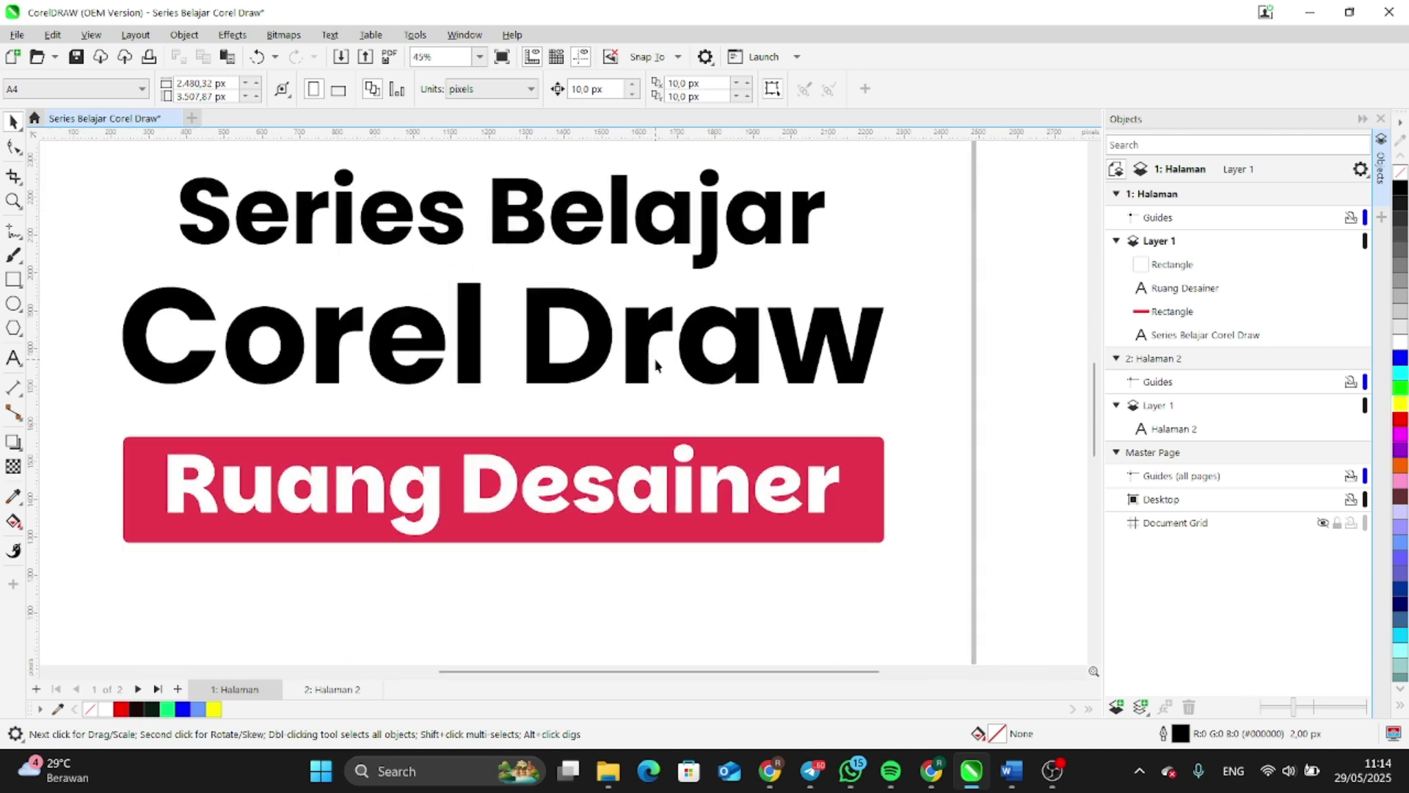
{"action": "scroll", "coordinate": [658, 357], "scroll_direction": "down", "scroll_amount": 1}
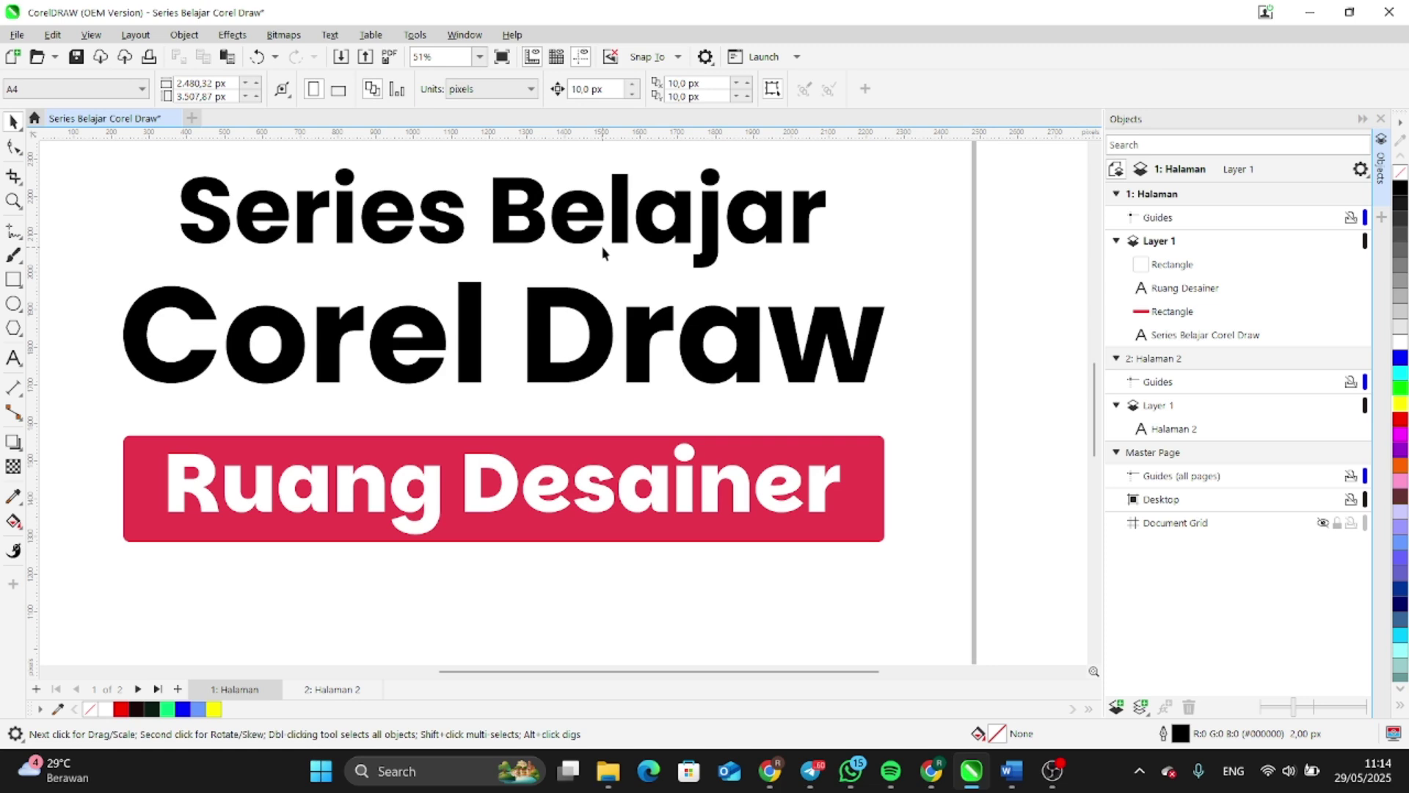
{"action": "scroll", "coordinate": [603, 254], "scroll_direction": "down", "scroll_amount": 4}
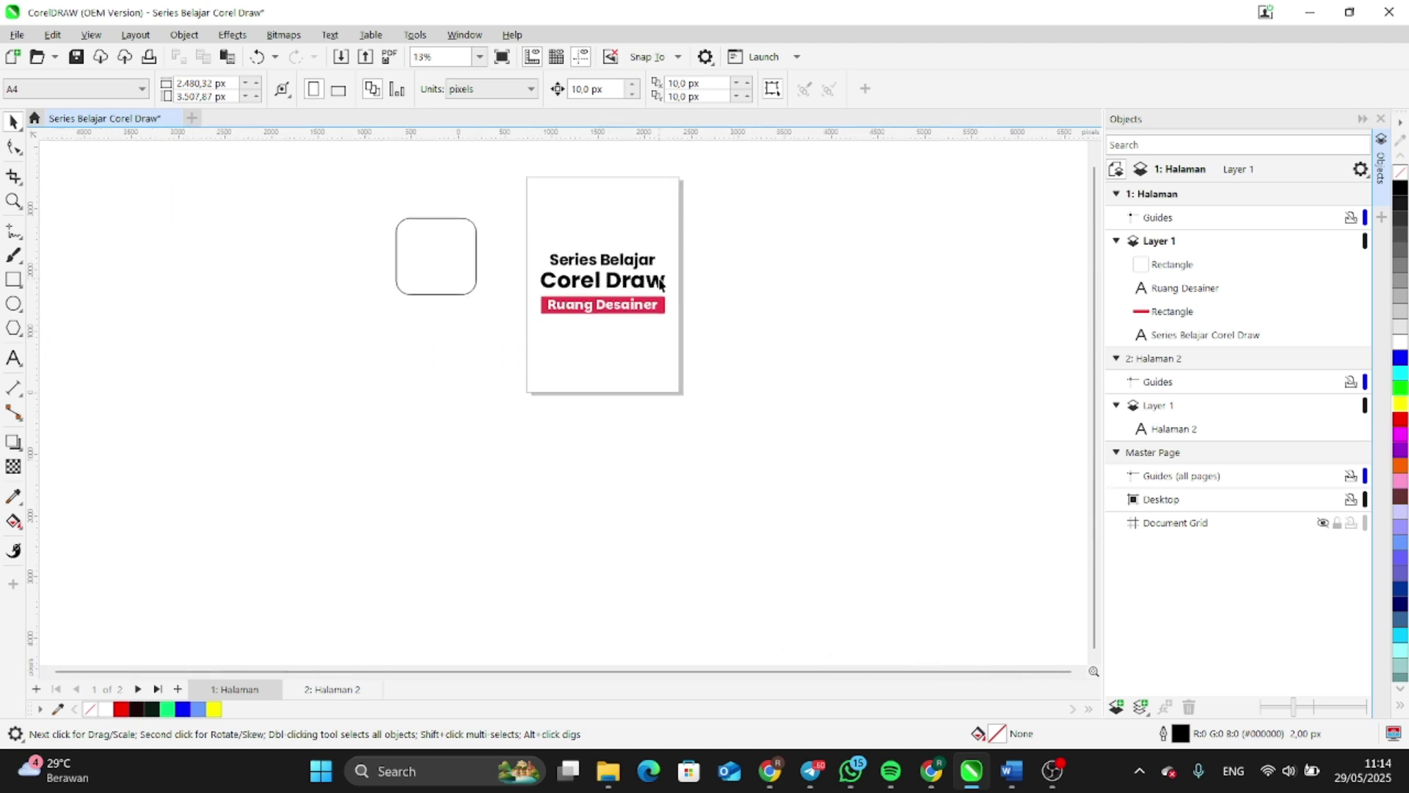
{"action": "scroll", "coordinate": [661, 285], "scroll_direction": "down", "scroll_amount": 1}
{"action": "scroll", "coordinate": [672, 270], "scroll_direction": "up", "scroll_amount": 4}
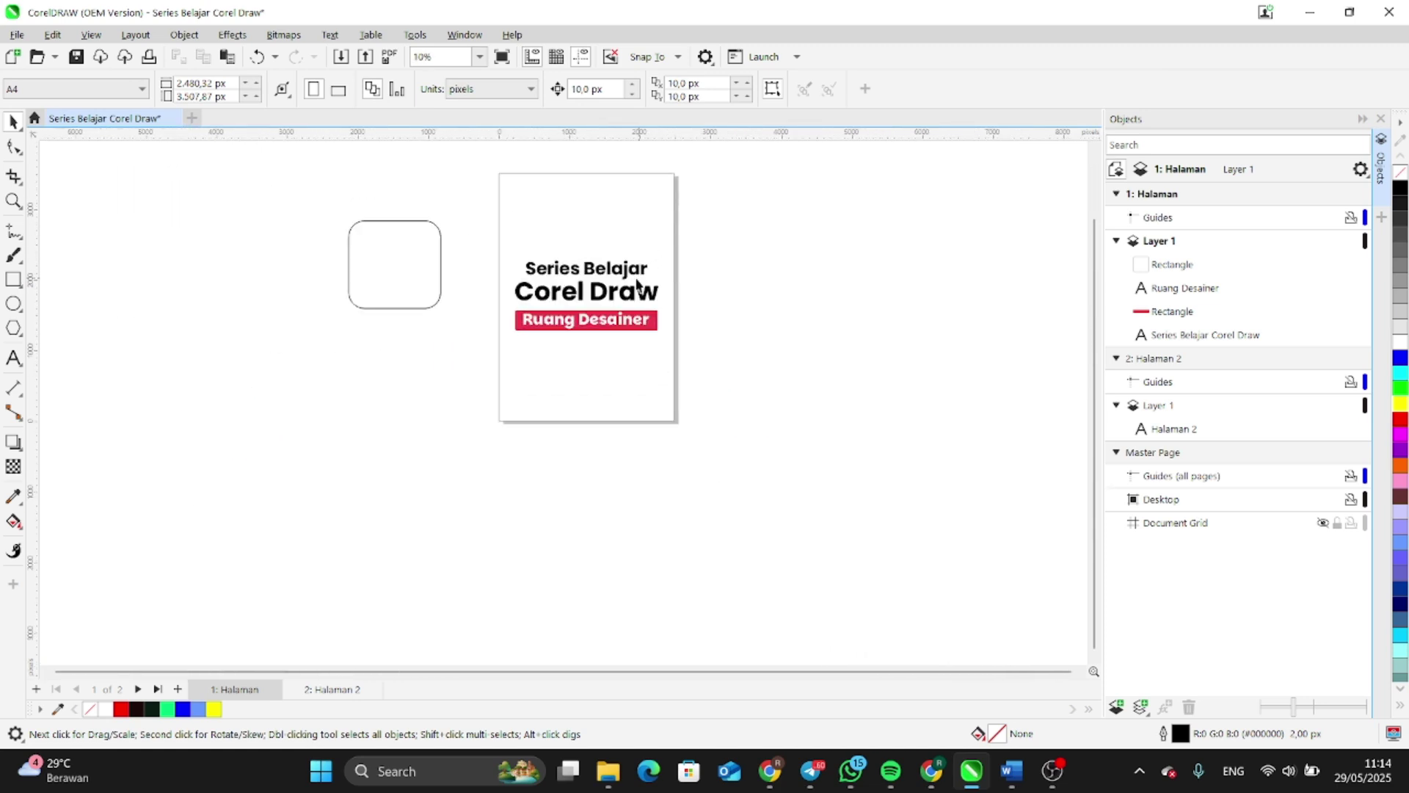
{"action": "scroll", "coordinate": [628, 294], "scroll_direction": "down", "scroll_amount": 2}
{"action": "scroll", "coordinate": [632, 311], "scroll_direction": "up", "scroll_amount": 2}
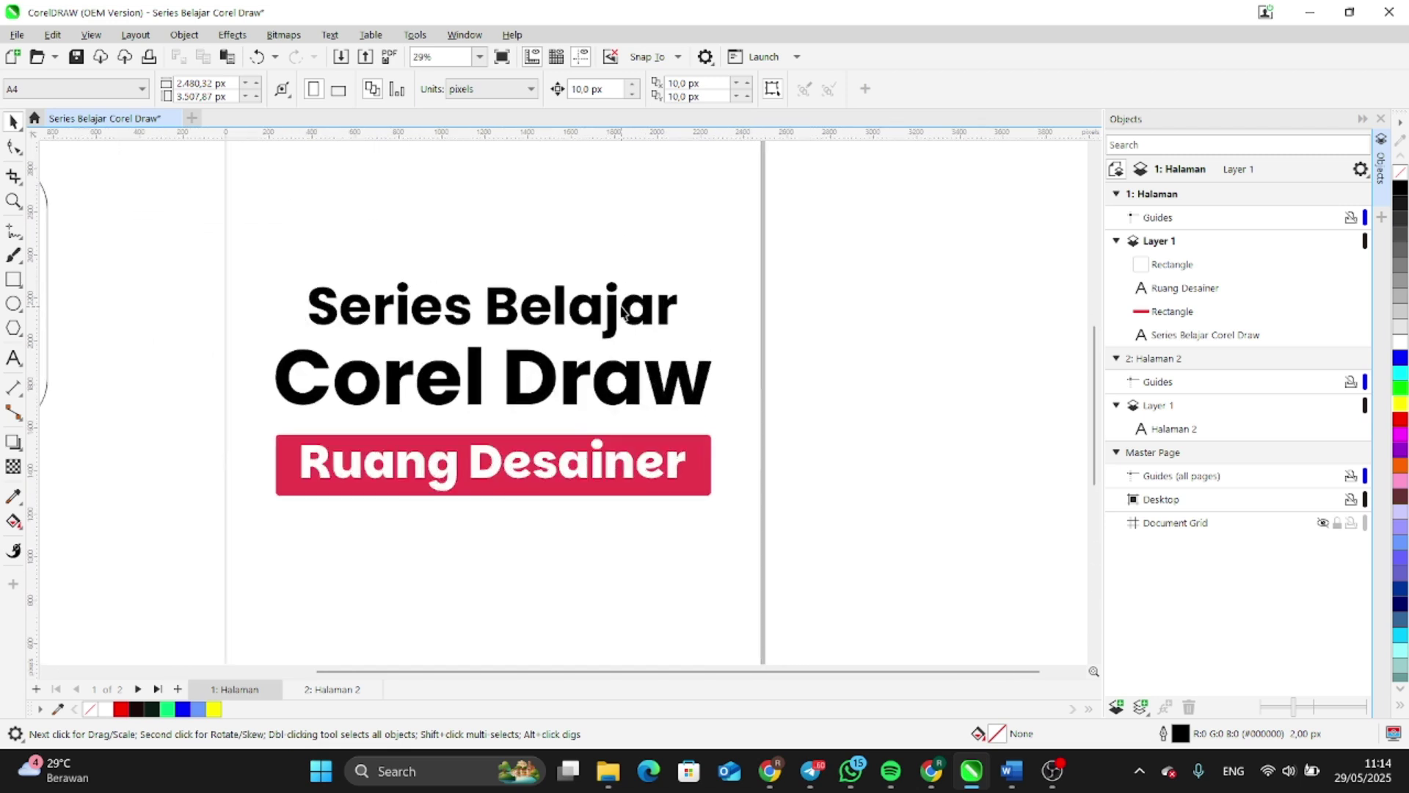
Group the "Series Belajar Corel Draw" text, the "Ruang Desainer" text and the red rectangle on the page
{"action": "left_click", "coordinate": [632, 311]}
{"action": "scroll", "coordinate": [632, 312], "scroll_direction": "down", "scroll_amount": 2}
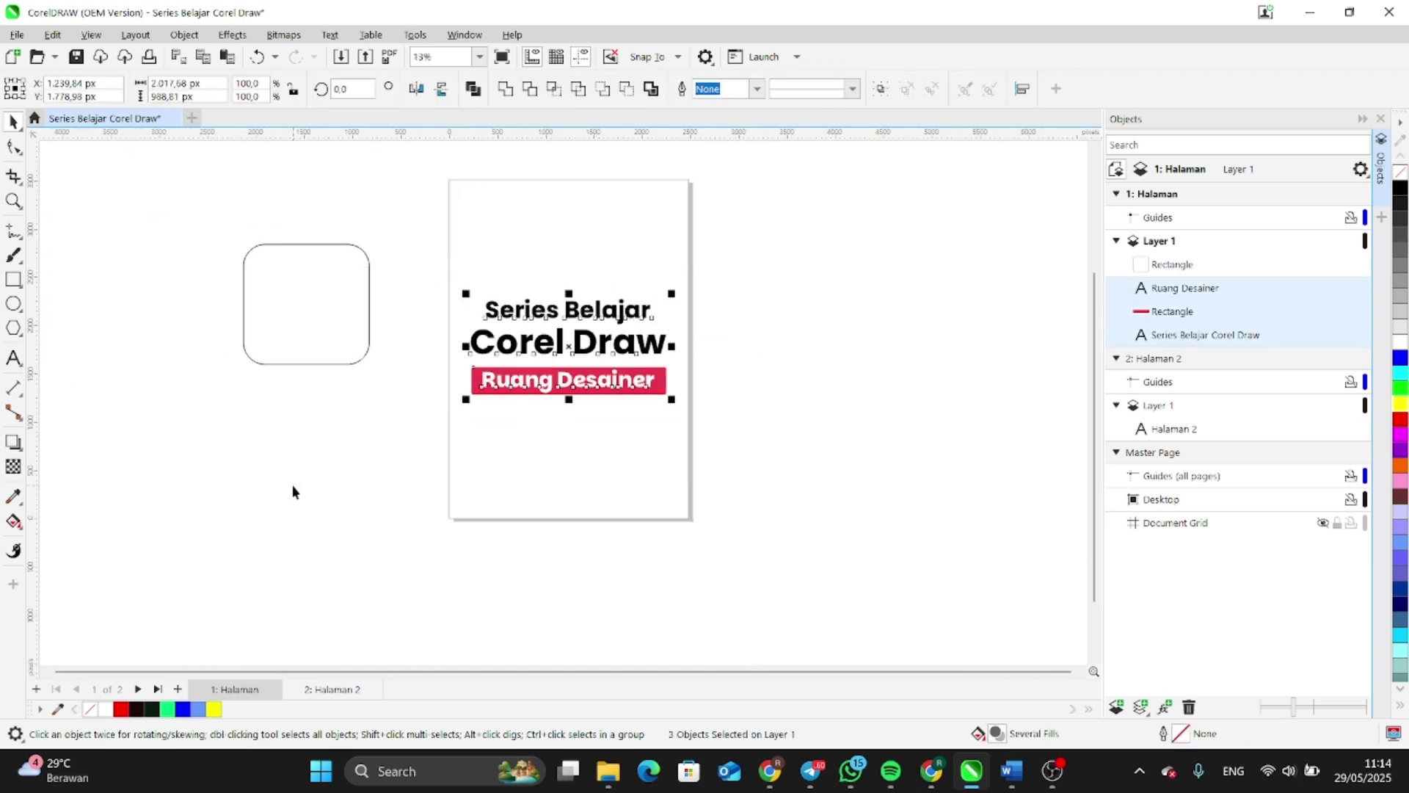
{"action": "key", "text": "ctrl+g"}
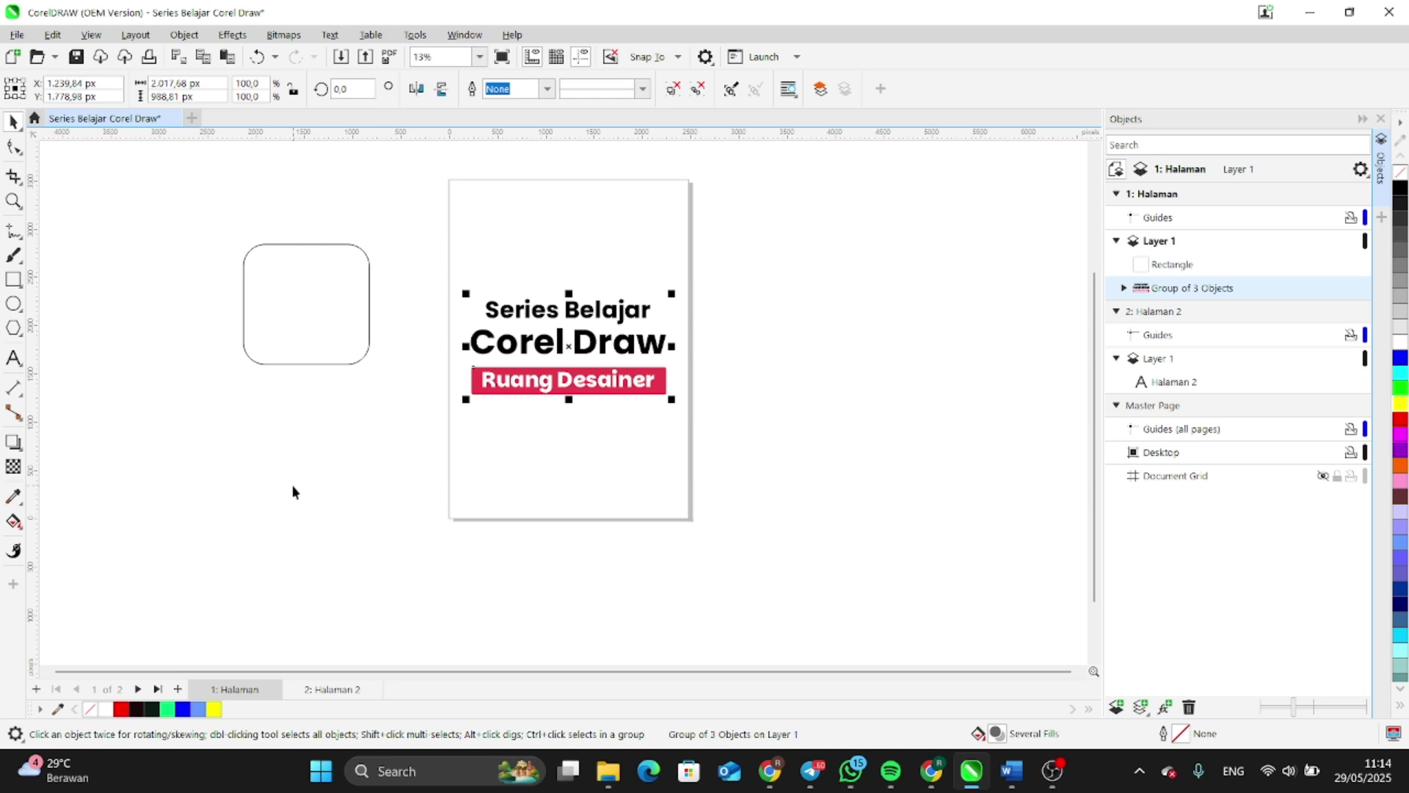
{"action": "left_click", "coordinate": [110, 541]}
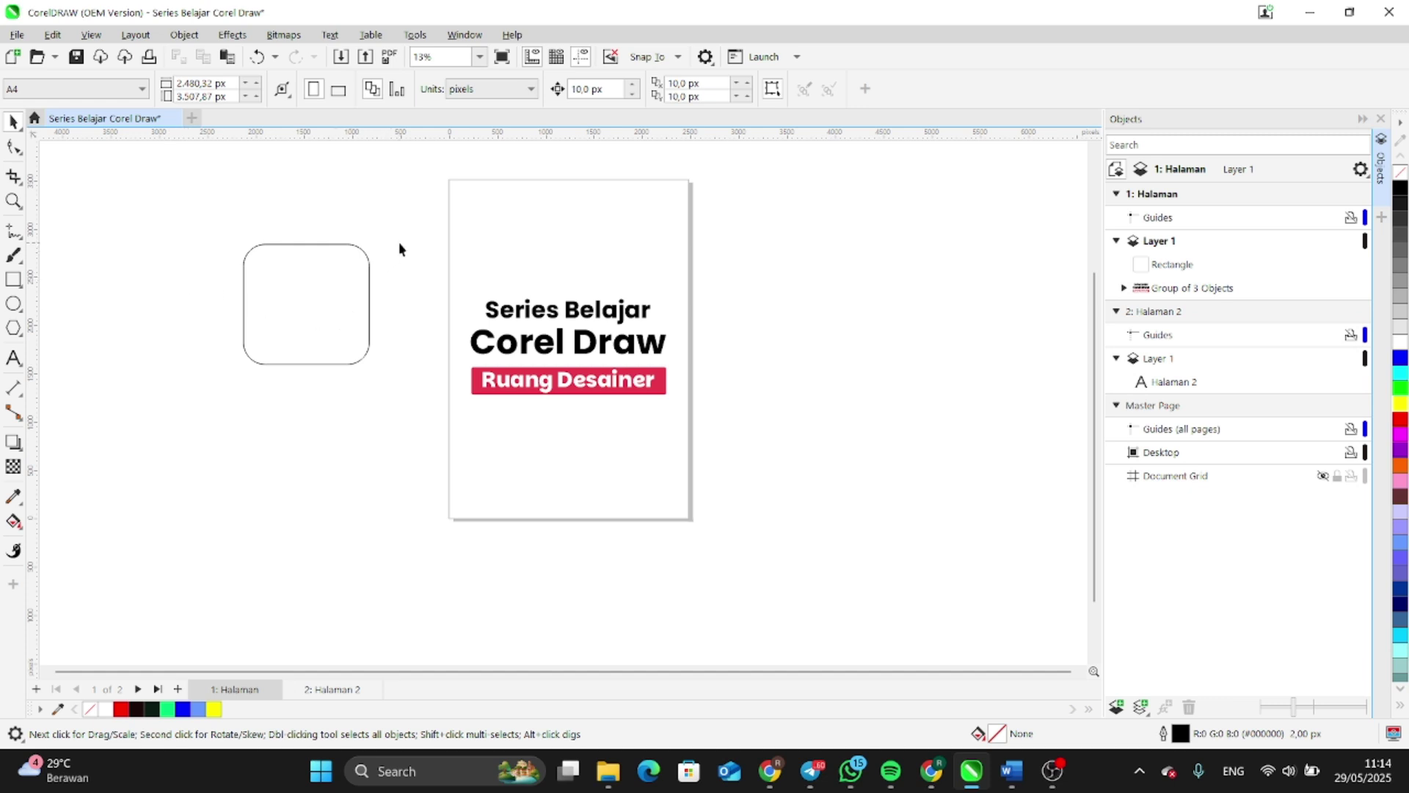
{"action": "left_click", "coordinate": [514, 345]}
{"action": "left_click", "coordinate": [750, 281]}
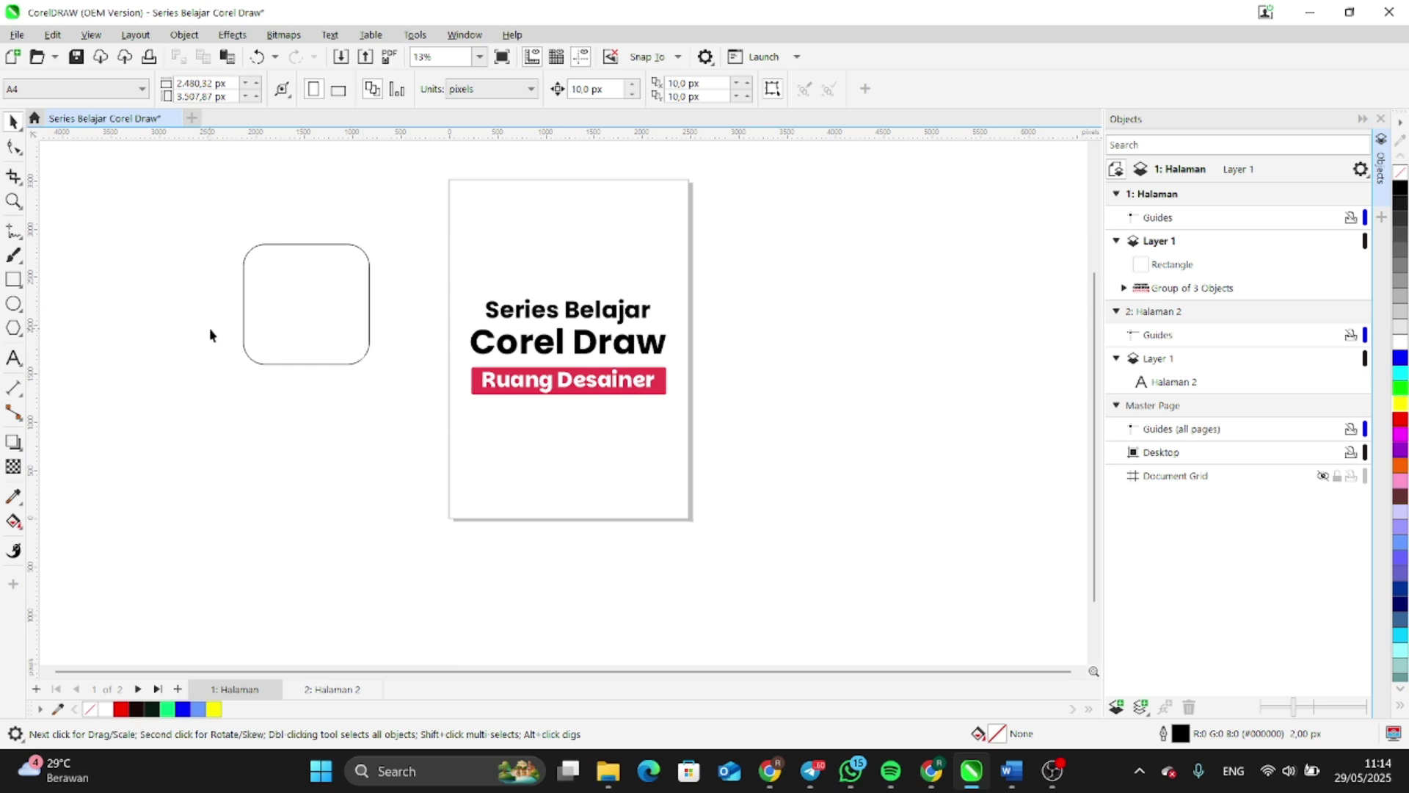
Crop the artwork with the Crop tool to an area around the left part of the rounded rectangle and inspect the remaining curve
{"action": "left_click", "coordinate": [14, 178]}
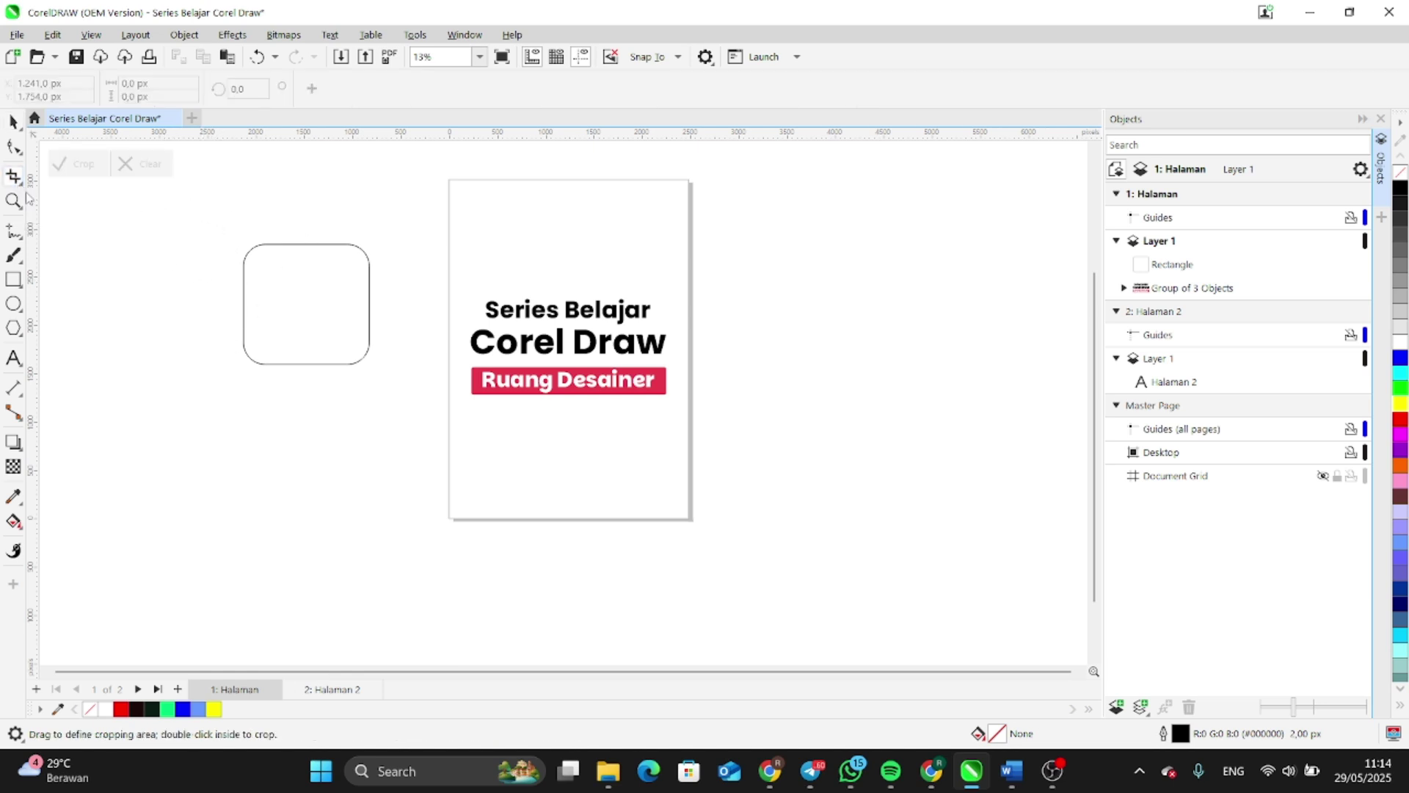
{"action": "left_click_drag", "start_coordinate": [175, 203], "coordinate": [317, 408]}
{"action": "left_click", "coordinate": [77, 164]}
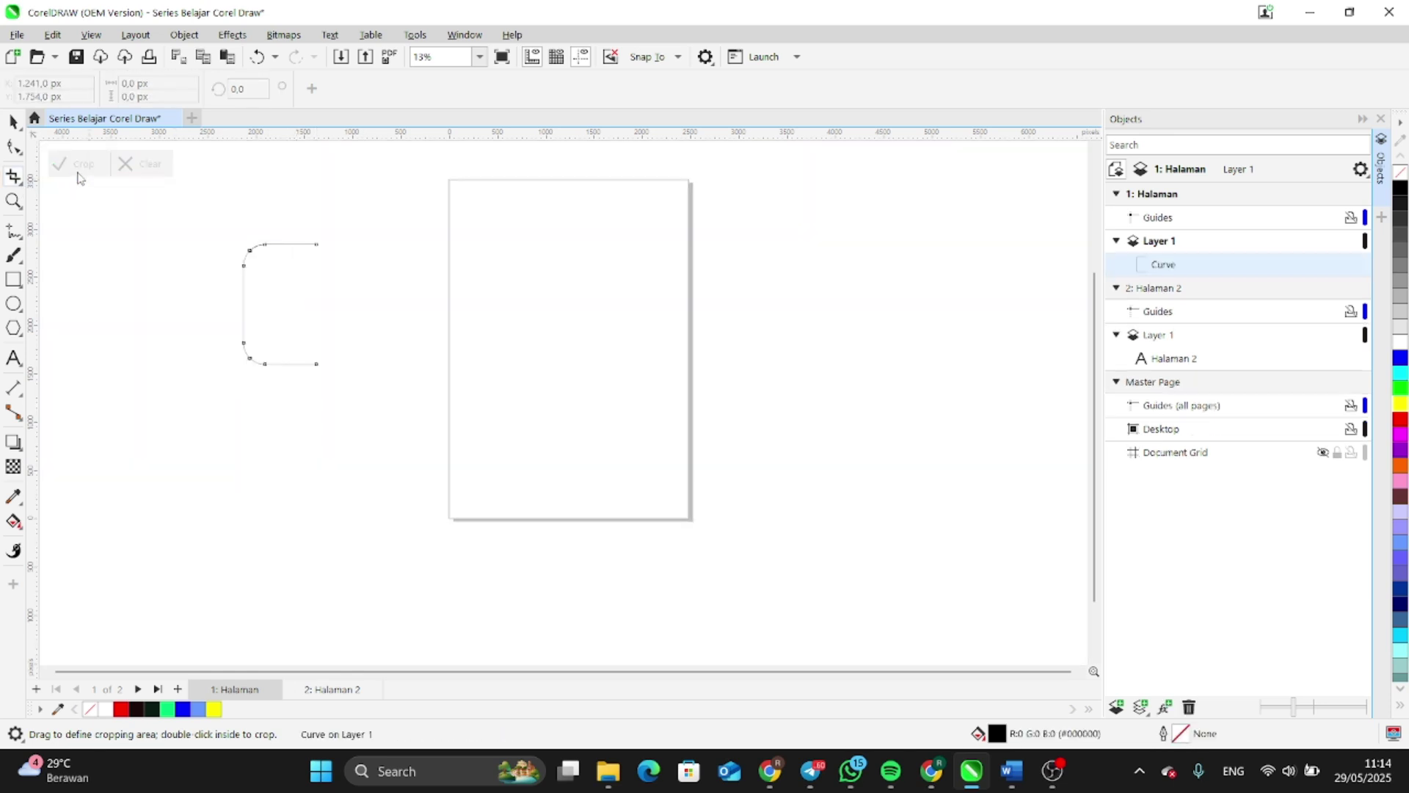
{"action": "left_click", "coordinate": [13, 121]}
{"action": "left_click", "coordinate": [266, 238]}
{"action": "scroll", "coordinate": [271, 249], "scroll_direction": "up", "scroll_amount": 4}
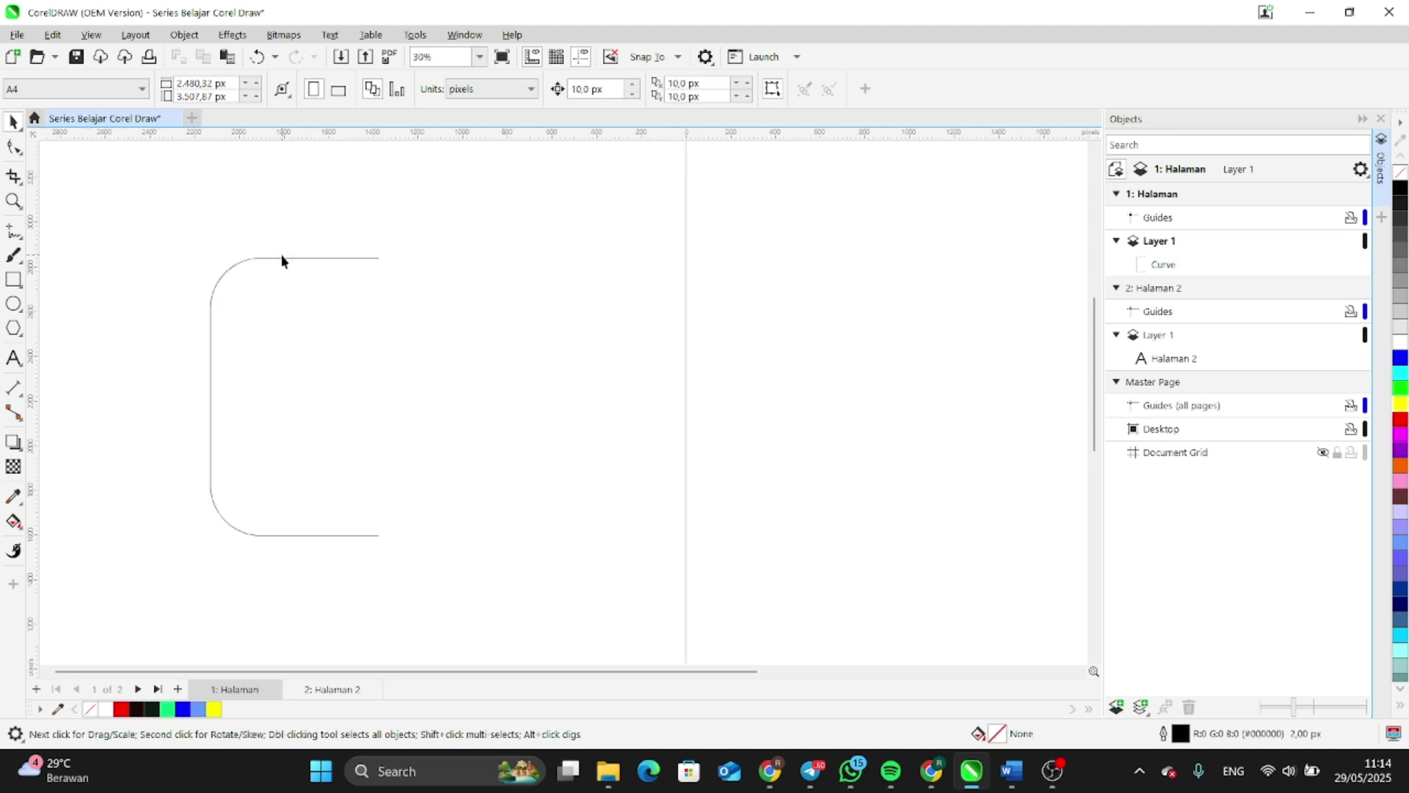
{"action": "left_click", "coordinate": [284, 257]}
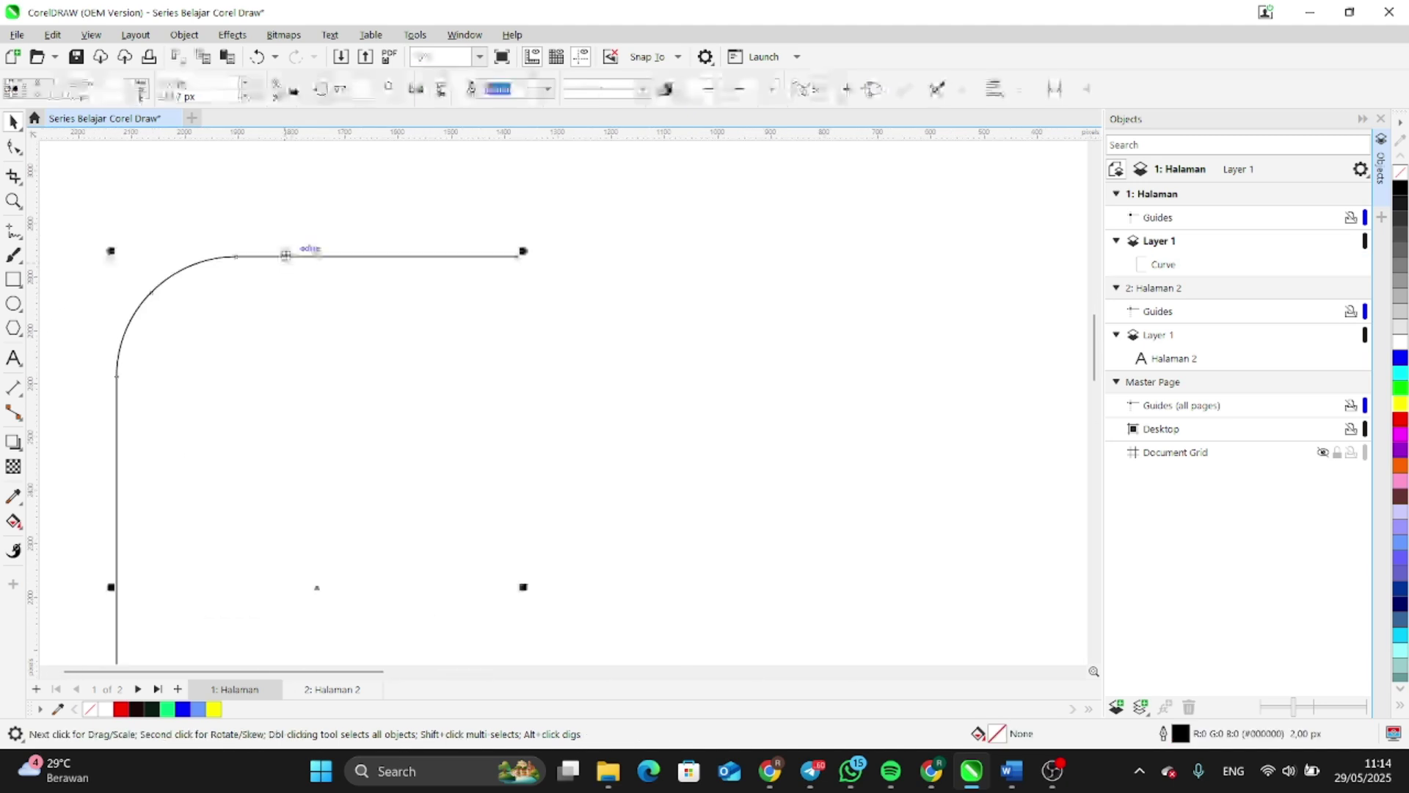
{"action": "scroll", "coordinate": [283, 254], "scroll_direction": "down", "scroll_amount": 3}
{"action": "left_click", "coordinate": [407, 333]}
{"action": "scroll", "coordinate": [274, 415], "scroll_direction": "down", "scroll_amount": 2}
{"action": "scroll", "coordinate": [276, 418], "scroll_direction": "up", "scroll_amount": 3}
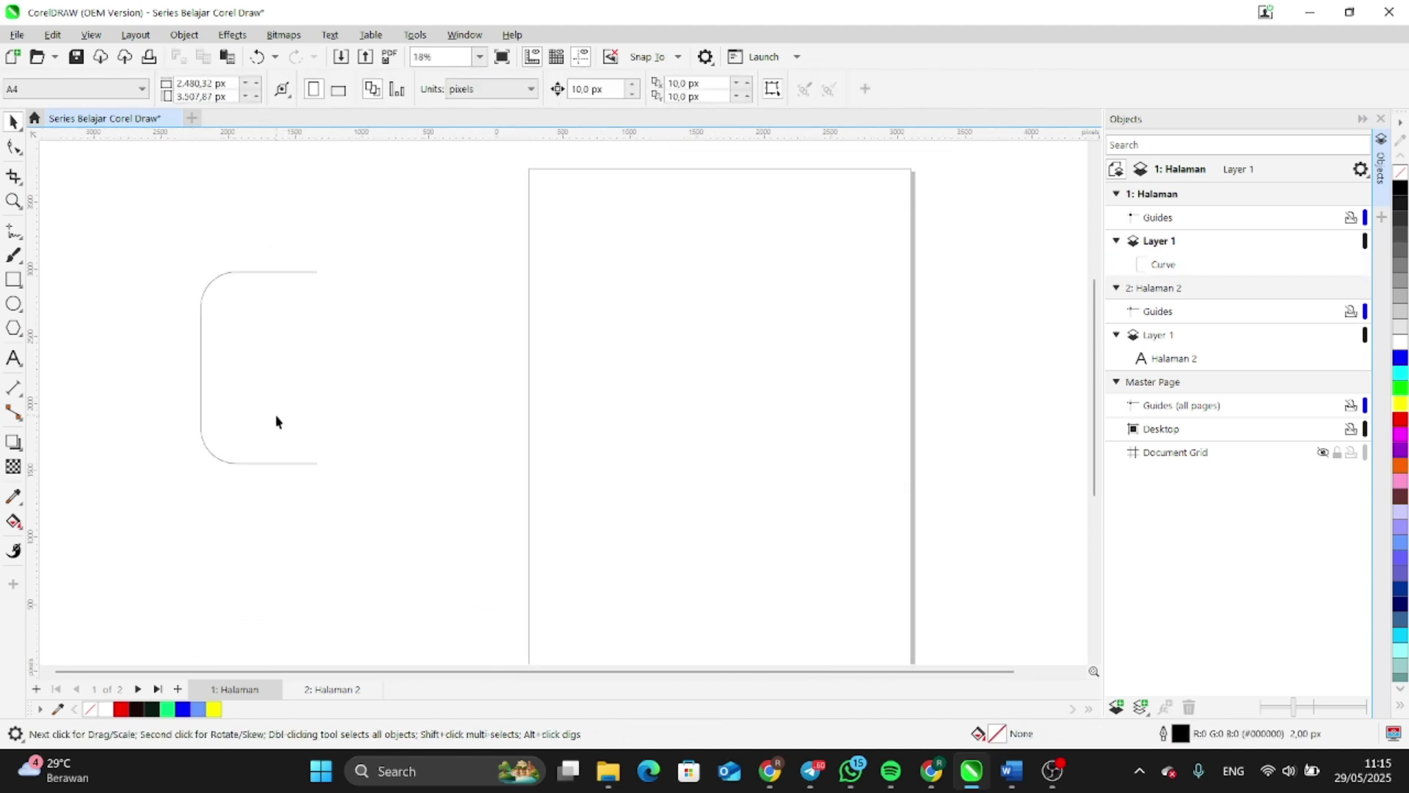
Undo the crop and the grouping of the three page objects
{"action": "key", "text": "ctrl+z"}
{"action": "key", "text": "ctrl+z"}
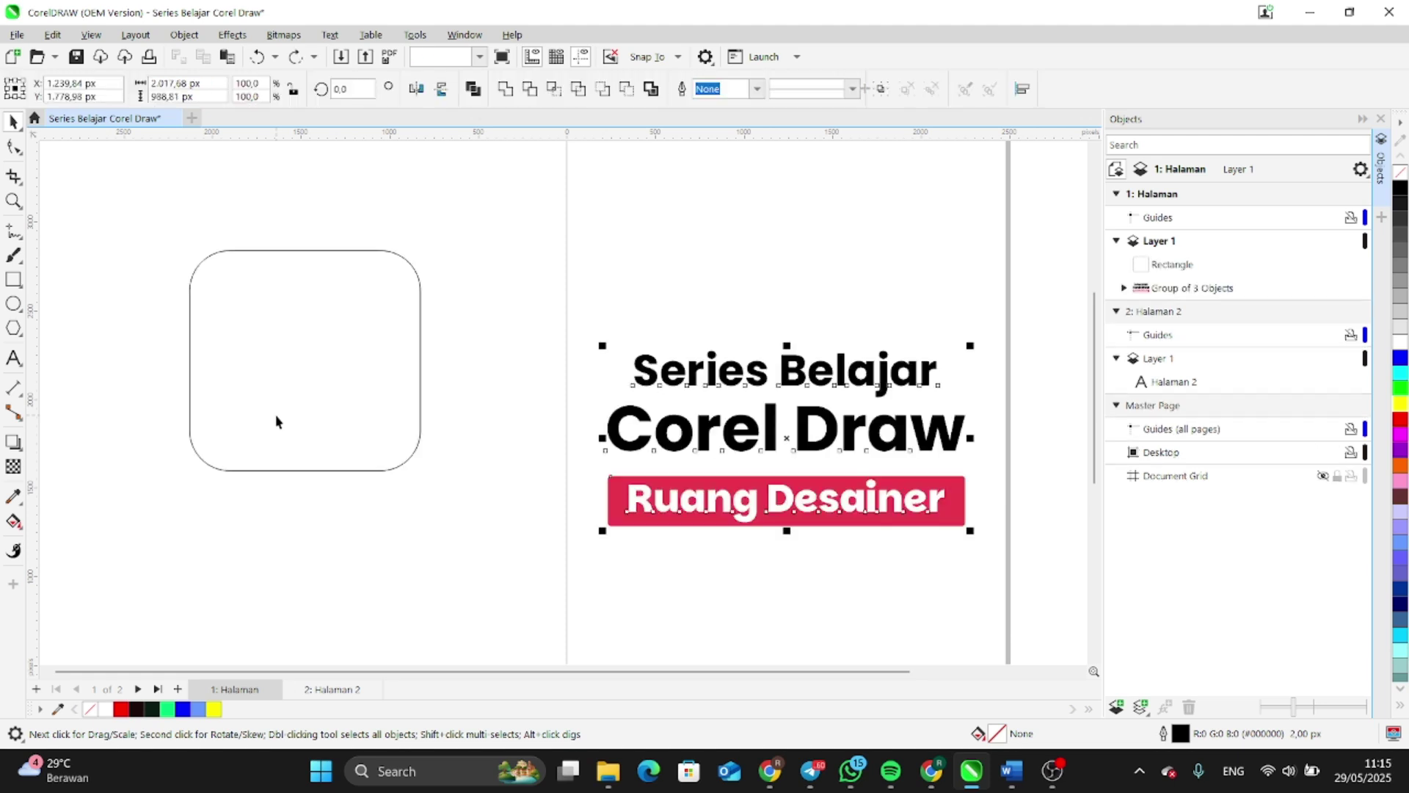
{"action": "scroll", "coordinate": [237, 383], "scroll_direction": "down", "scroll_amount": 3}
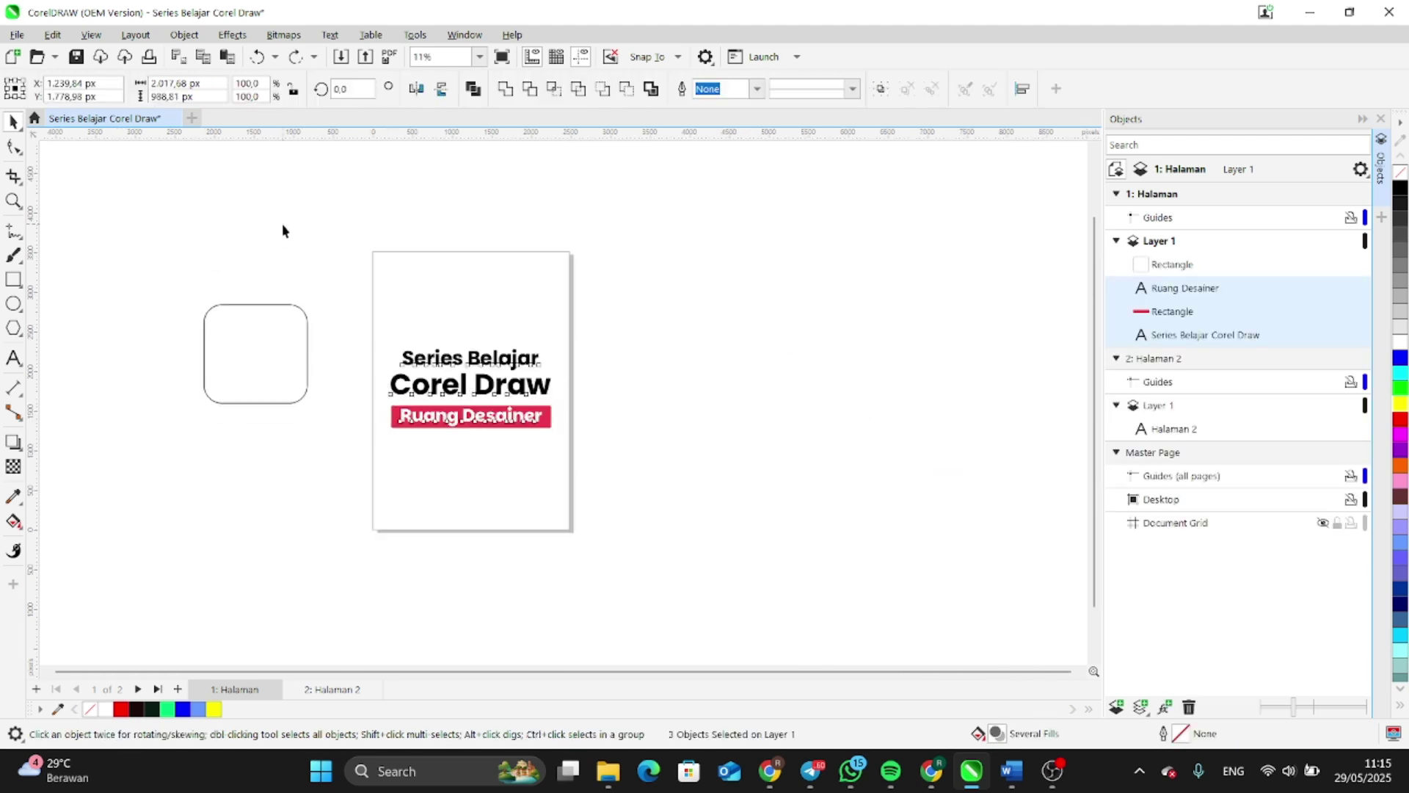
Delete the rounded rectangle beside the page
{"action": "left_click", "coordinate": [349, 403]}
{"action": "scroll", "coordinate": [349, 403], "scroll_direction": "up", "scroll_amount": 2}
{"action": "scroll", "coordinate": [349, 403], "scroll_direction": "down", "scroll_amount": 2}
{"action": "scroll", "coordinate": [405, 390], "scroll_direction": "up", "scroll_amount": 3}
{"action": "scroll", "coordinate": [405, 390], "scroll_direction": "down", "scroll_amount": 2}
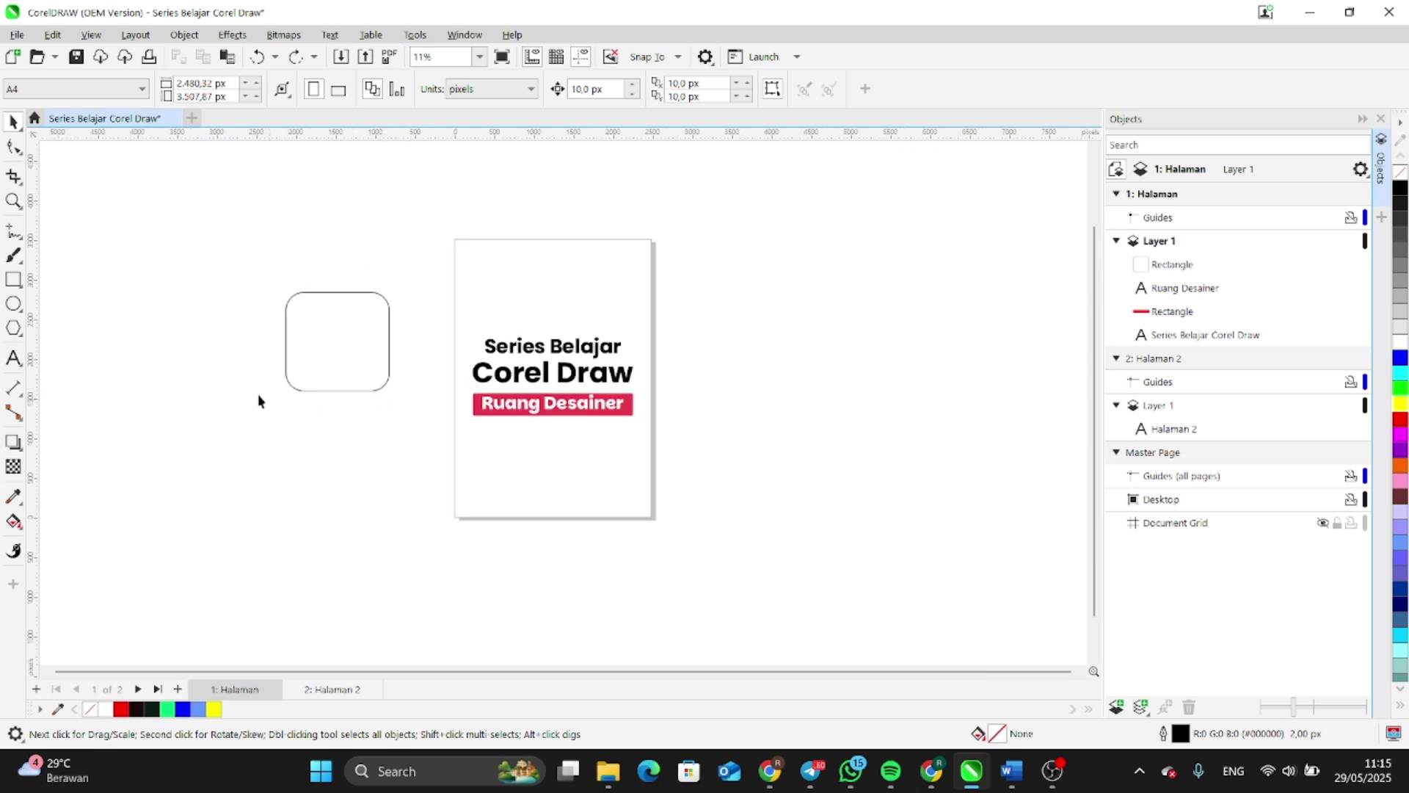
{"action": "scroll", "coordinate": [402, 367], "scroll_direction": "up", "scroll_amount": 1}
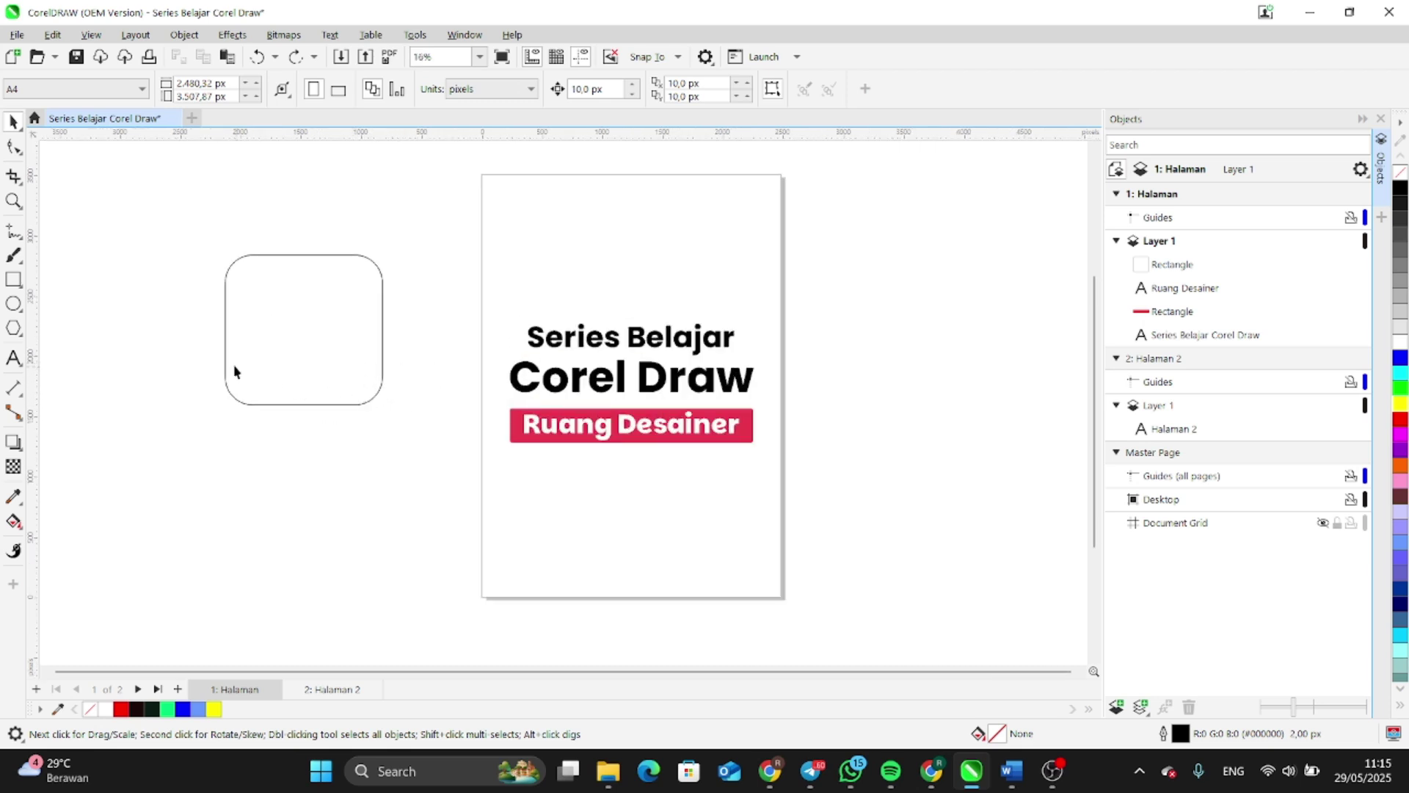
{"action": "left_click", "coordinate": [280, 308]}
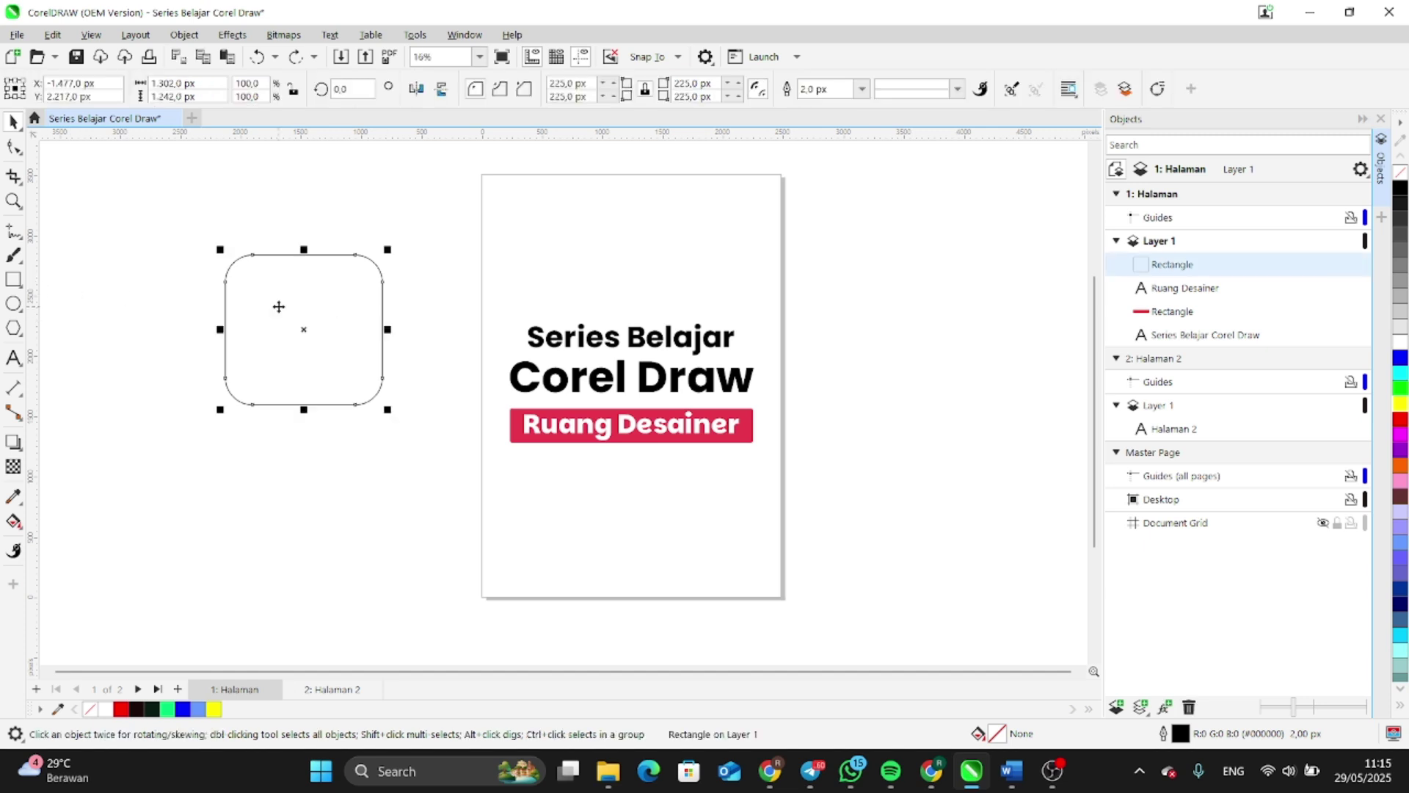
{"action": "key", "text": "Delete"}
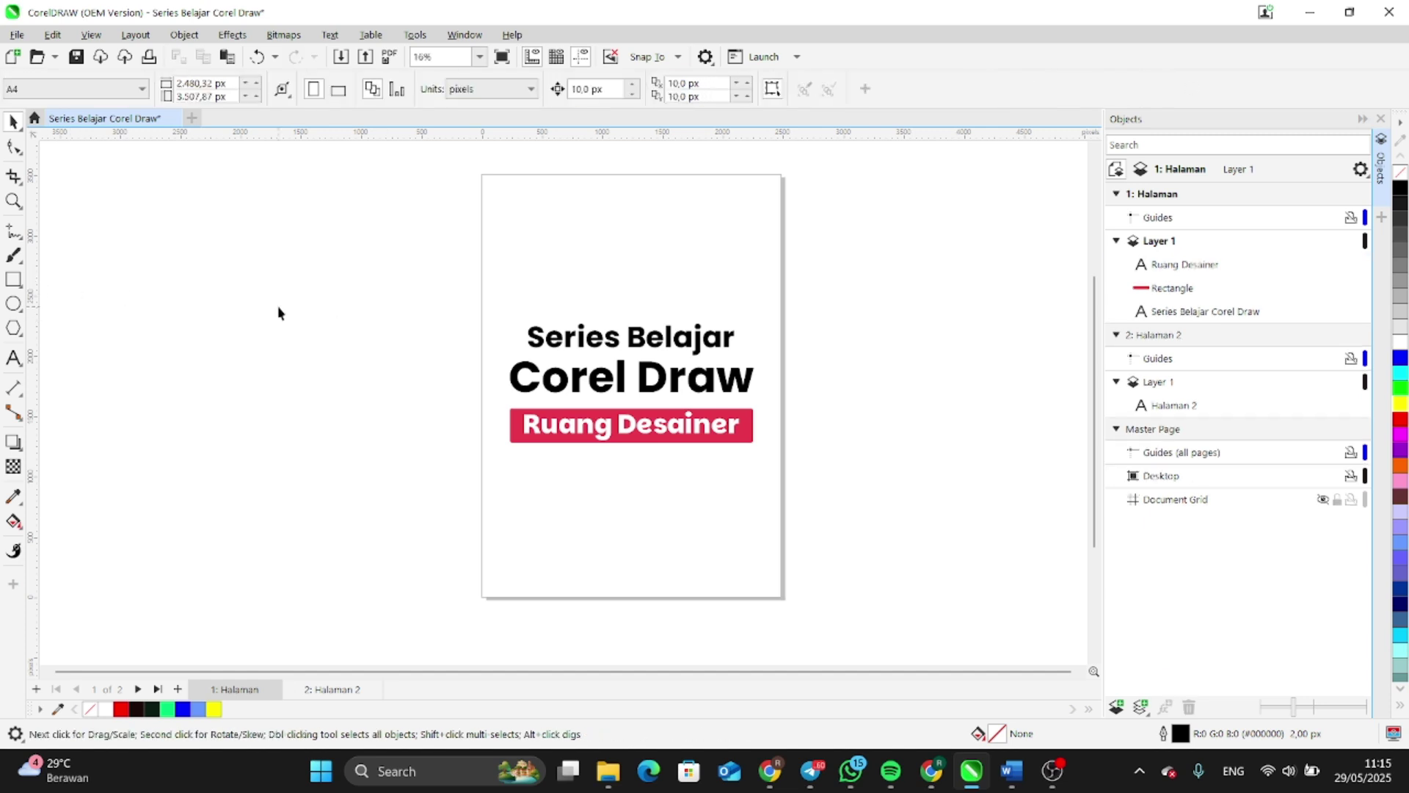
Draw a trial rectangle about 1,126 by 1,370 px left of the page with the Rectangle tool, and undo it
{"action": "left_click", "coordinate": [11, 283]}
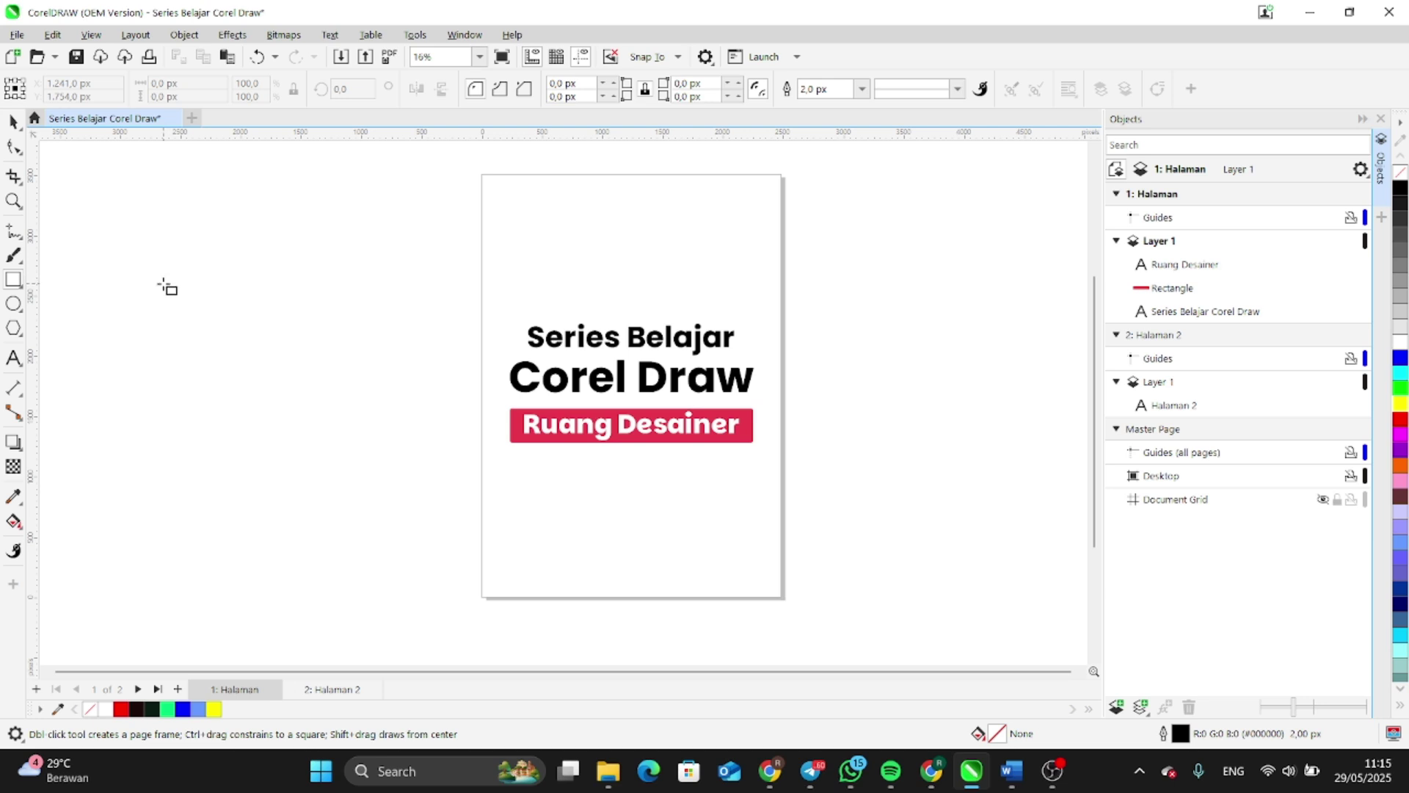
{"action": "left_click_drag", "start_coordinate": [114, 280], "coordinate": [232, 580]}
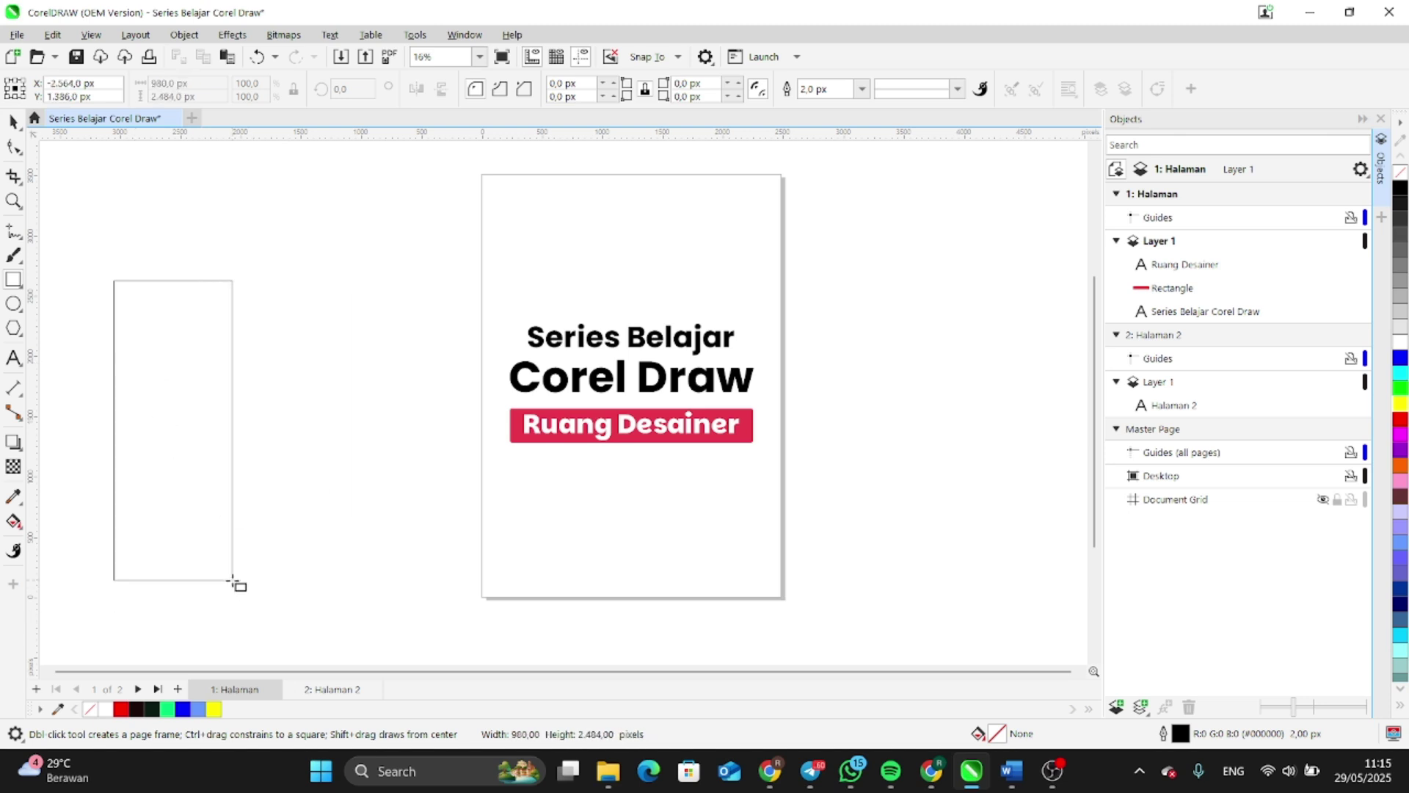
{"action": "left_click_drag", "start_coordinate": [249, 446], "coordinate": [251, 446]}
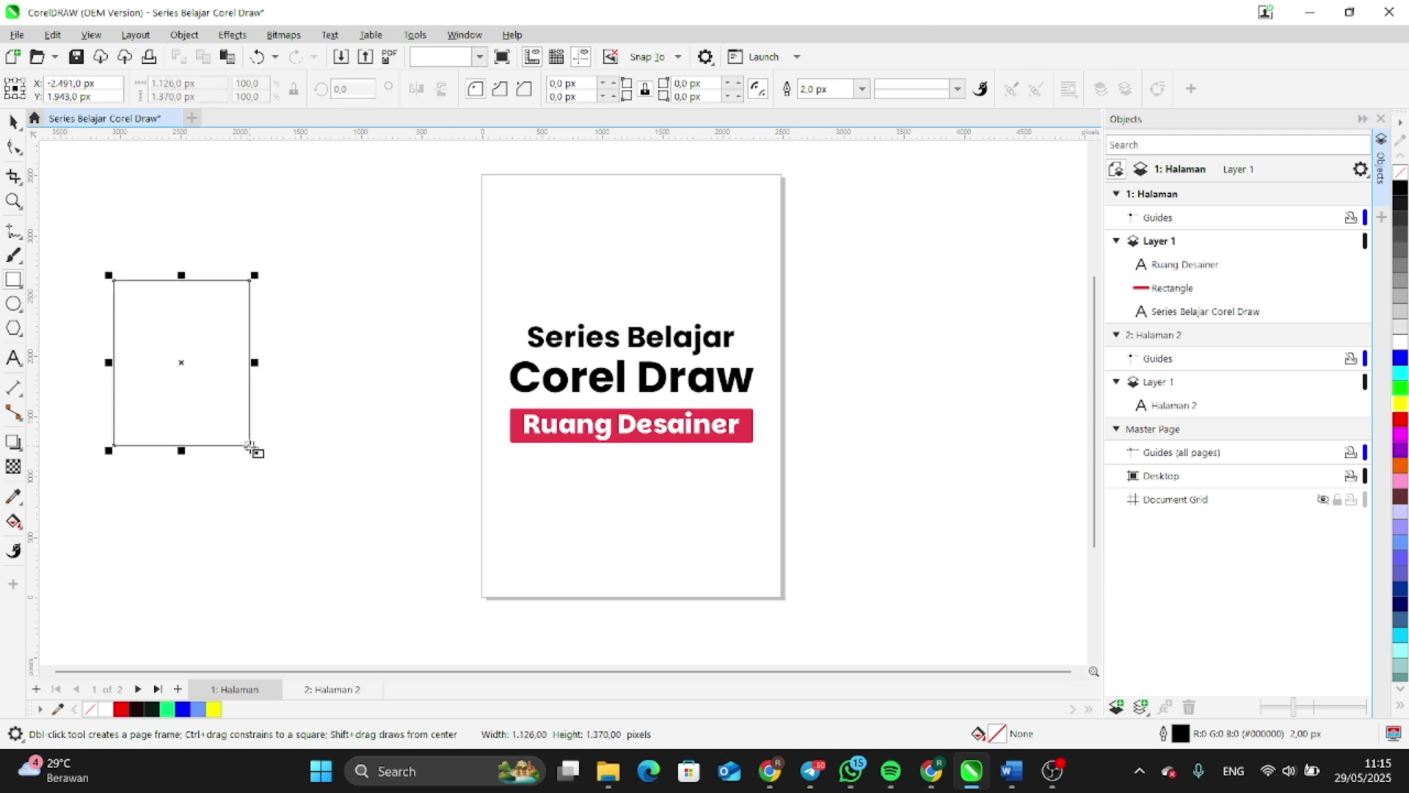
{"action": "key", "text": "ctrl+z"}
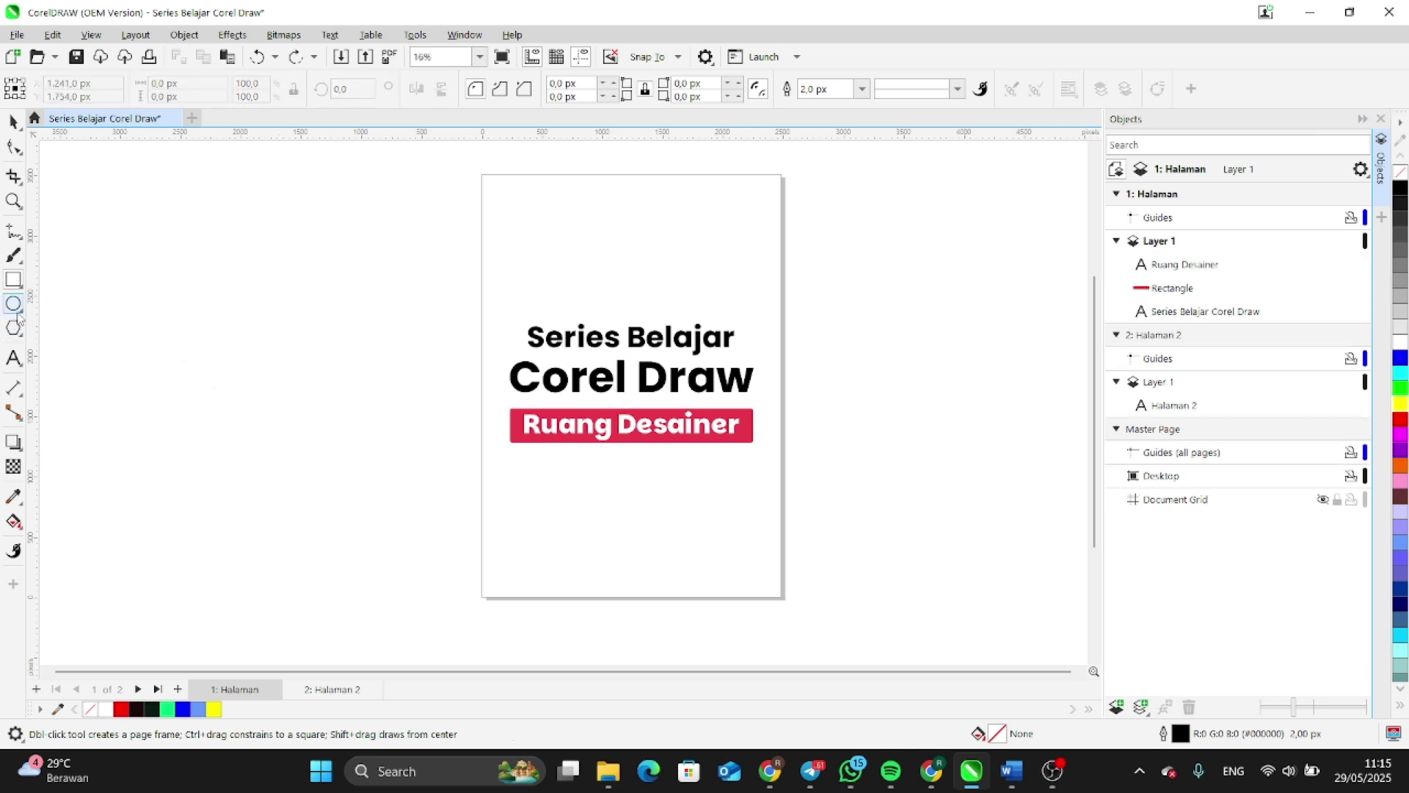
Draw a circle about 1,783 px in diameter left of the page with the Ellipse tool
{"action": "left_click", "coordinate": [16, 305]}
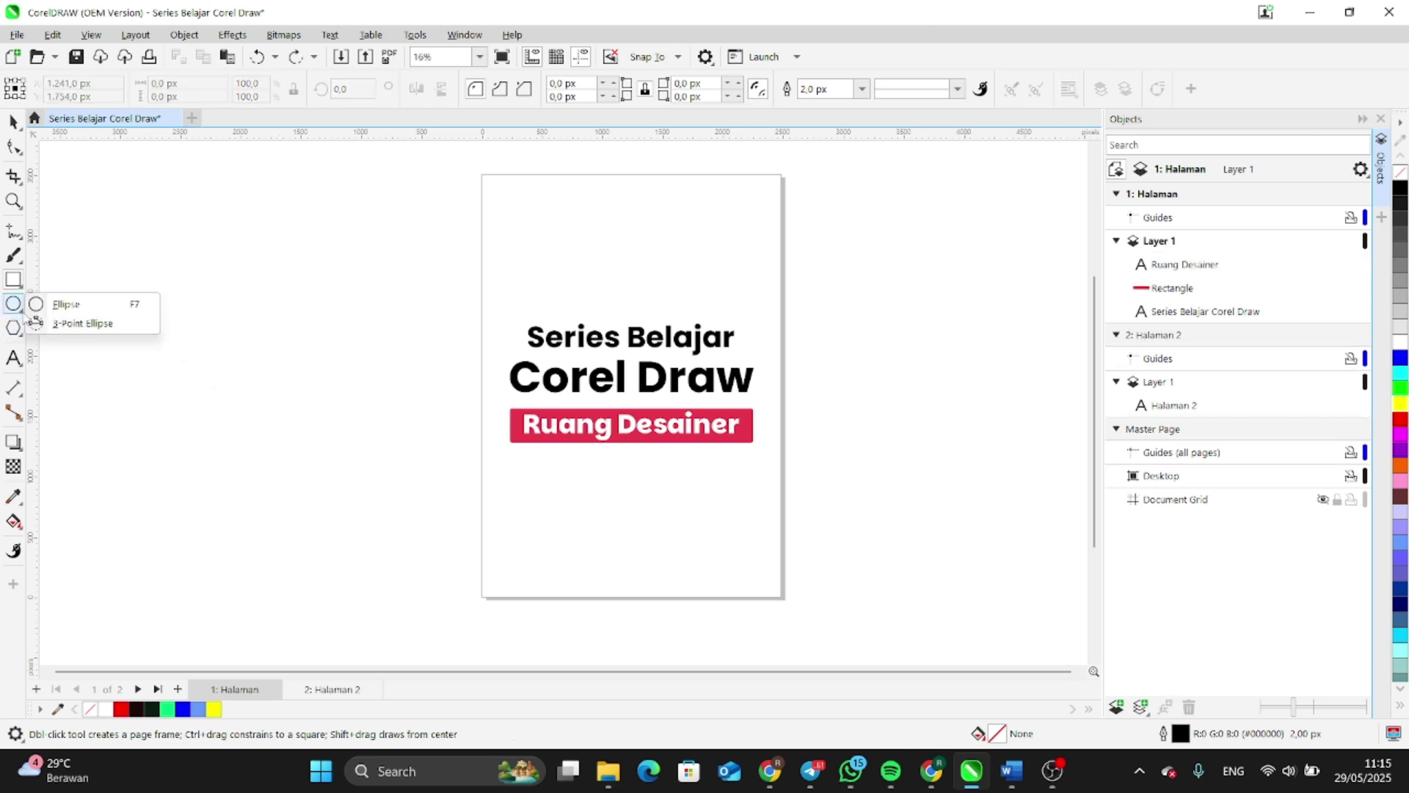
{"action": "left_click", "coordinate": [136, 307]}
{"action": "left_click_drag", "start_coordinate": [113, 226], "coordinate": [287, 467]}
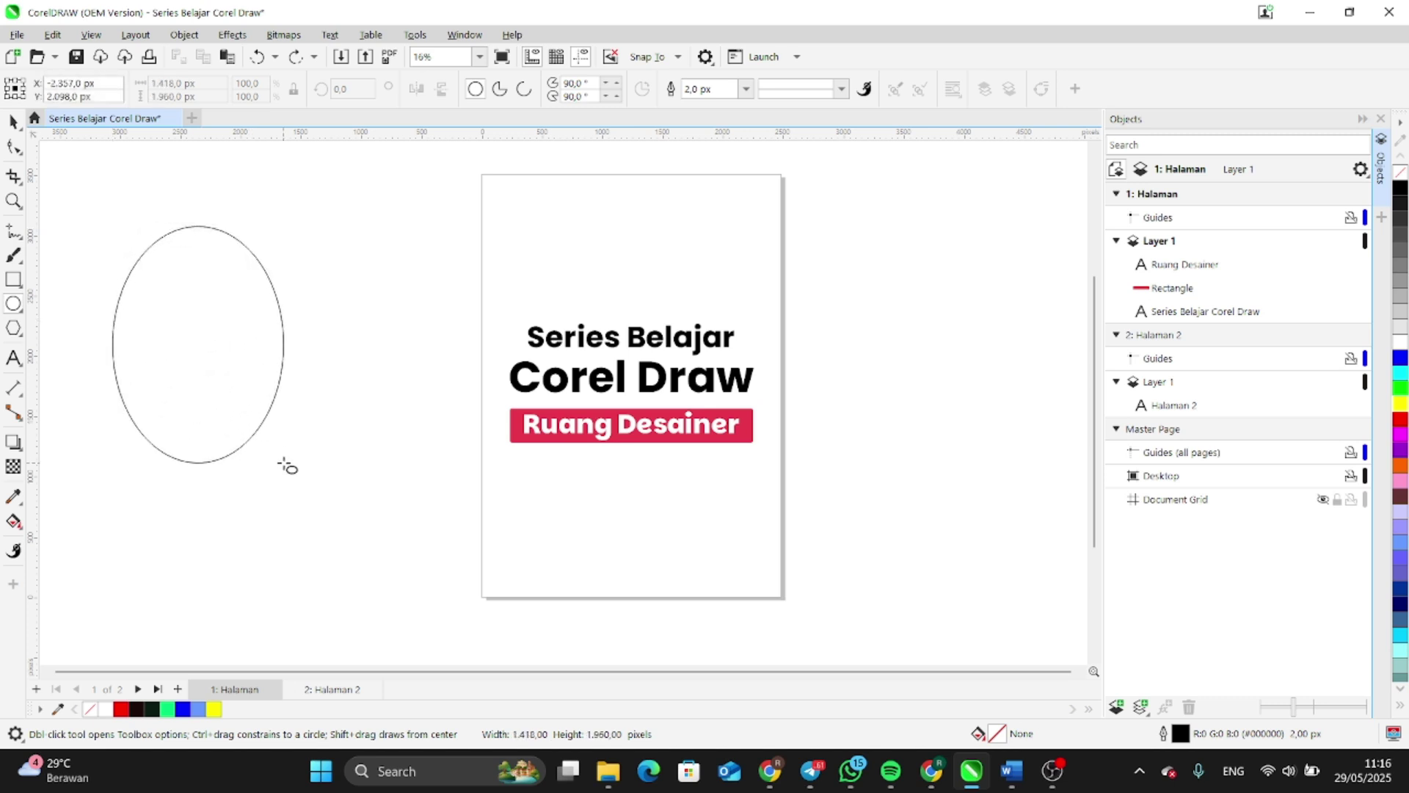
{"action": "mouse_move", "coordinate": [285, 464]}
{"action": "left_mouse_down"}
{"action": "mouse_move", "coordinate": [305, 491]}
{"action": "mouse_move", "coordinate": [151, 280]}
{"action": "mouse_move", "coordinate": [350, 620]}
{"action": "mouse_move", "coordinate": [308, 557]}
{"action": "mouse_move", "coordinate": [303, 417]}
{"action": "left_mouse_up"}
{"action": "mouse_move", "coordinate": [215, 453]}
{"action": "left_mouse_down"}
{"action": "mouse_move", "coordinate": [305, 585]}
{"action": "mouse_move", "coordinate": [355, 585]}
{"action": "mouse_move", "coordinate": [281, 584]}
{"action": "mouse_move", "coordinate": [318, 592]}
{"action": "mouse_move", "coordinate": [334, 625]}
{"action": "mouse_move", "coordinate": [233, 437]}
{"action": "left_mouse_up"}
Select the circle beside the page with the Pick tool and delete it
{"action": "left_click", "coordinate": [13, 121]}
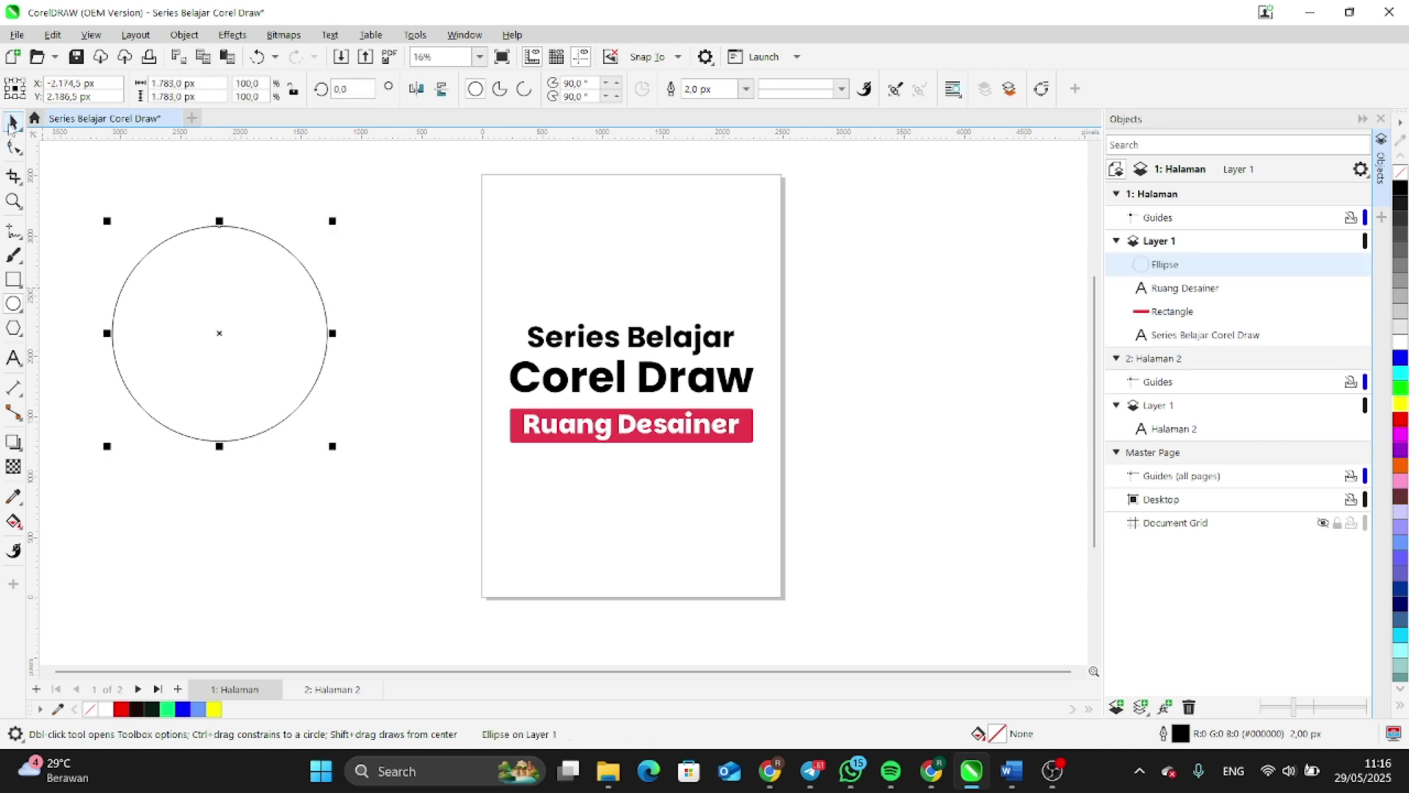
{"action": "left_click", "coordinate": [403, 279]}
{"action": "left_click", "coordinate": [197, 313]}
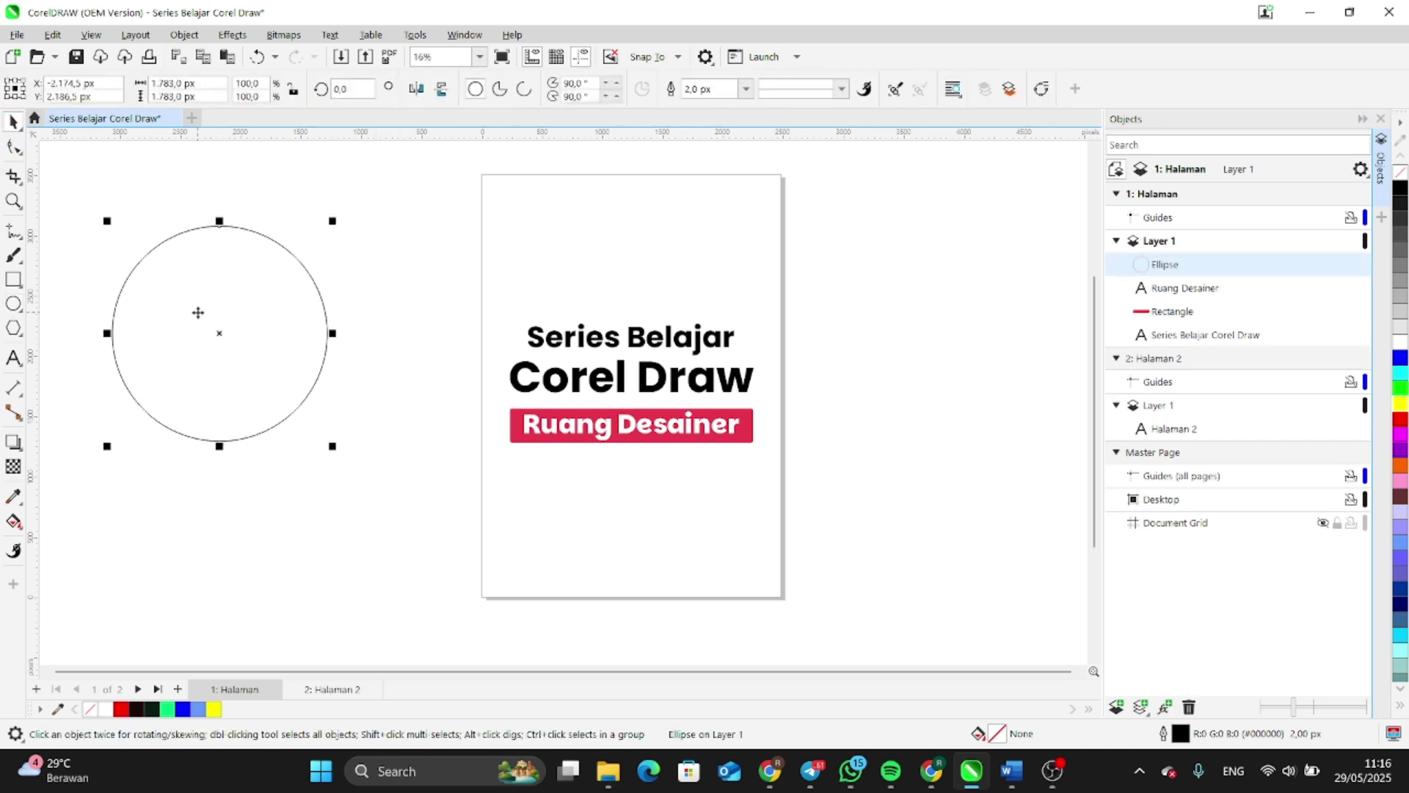
{"action": "key", "text": "Delete"}
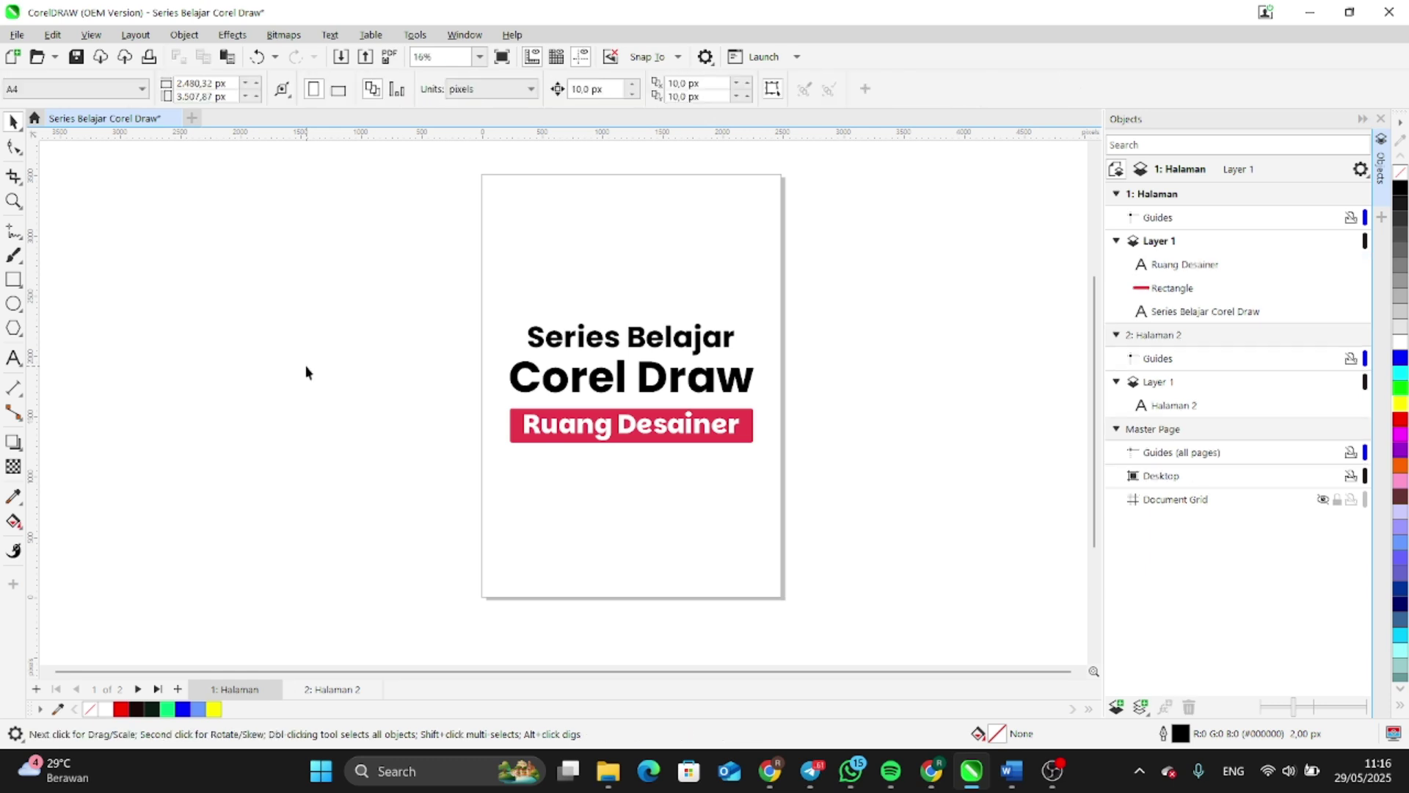
Draw a five-sided polygon about 2,478 by 2,356 px left of the page with the Polygon tool
{"action": "left_click", "coordinate": [18, 332]}
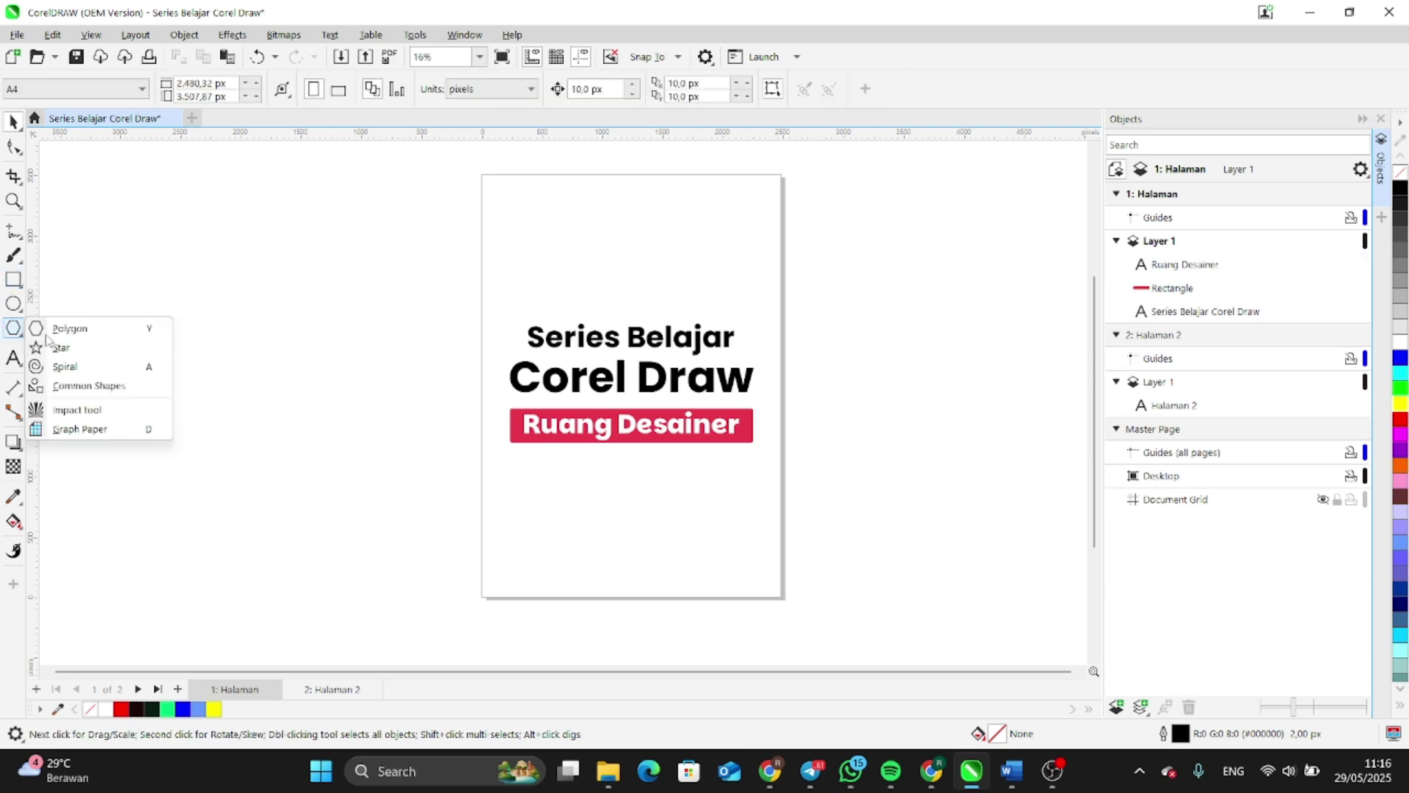
{"action": "left_click", "coordinate": [52, 324]}
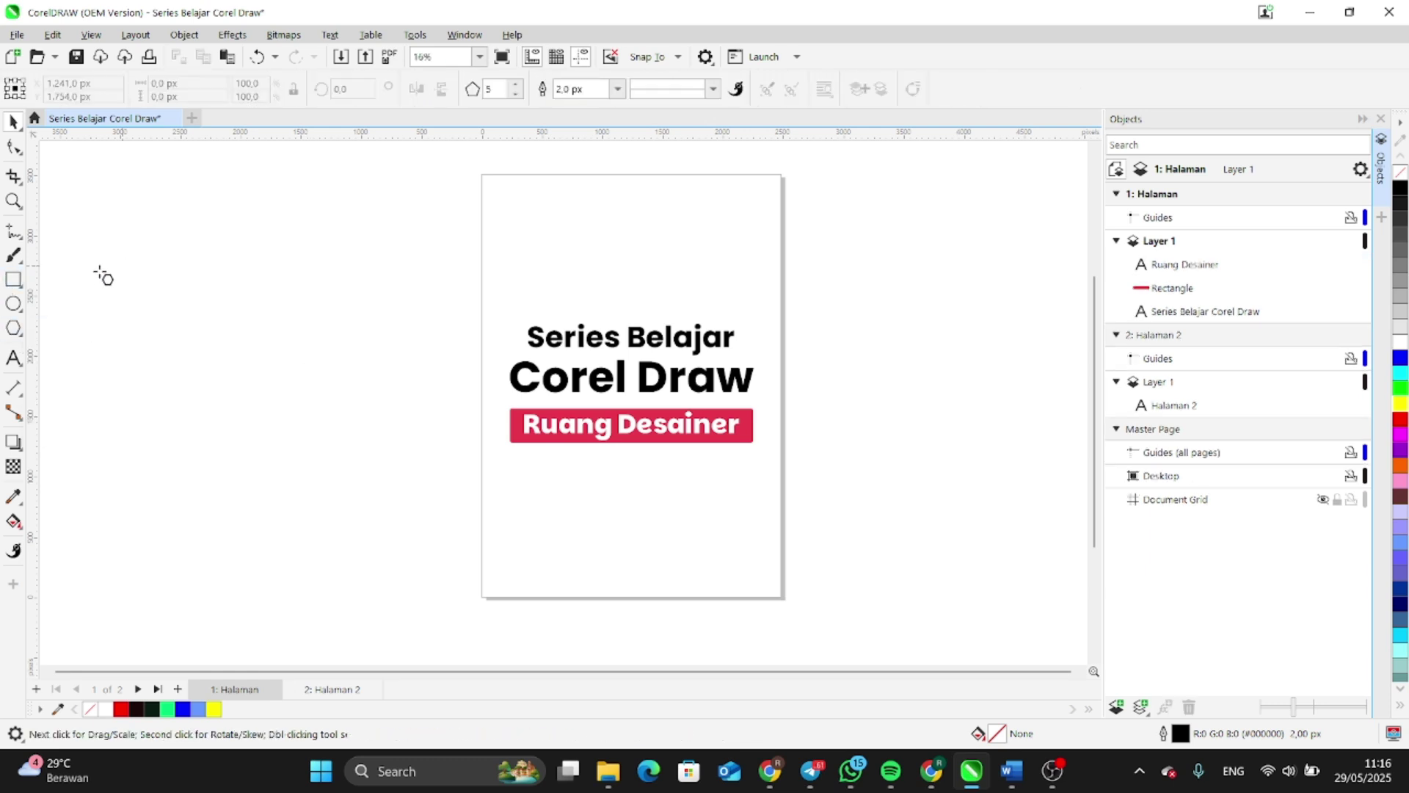
{"action": "left_click", "coordinate": [18, 332]}
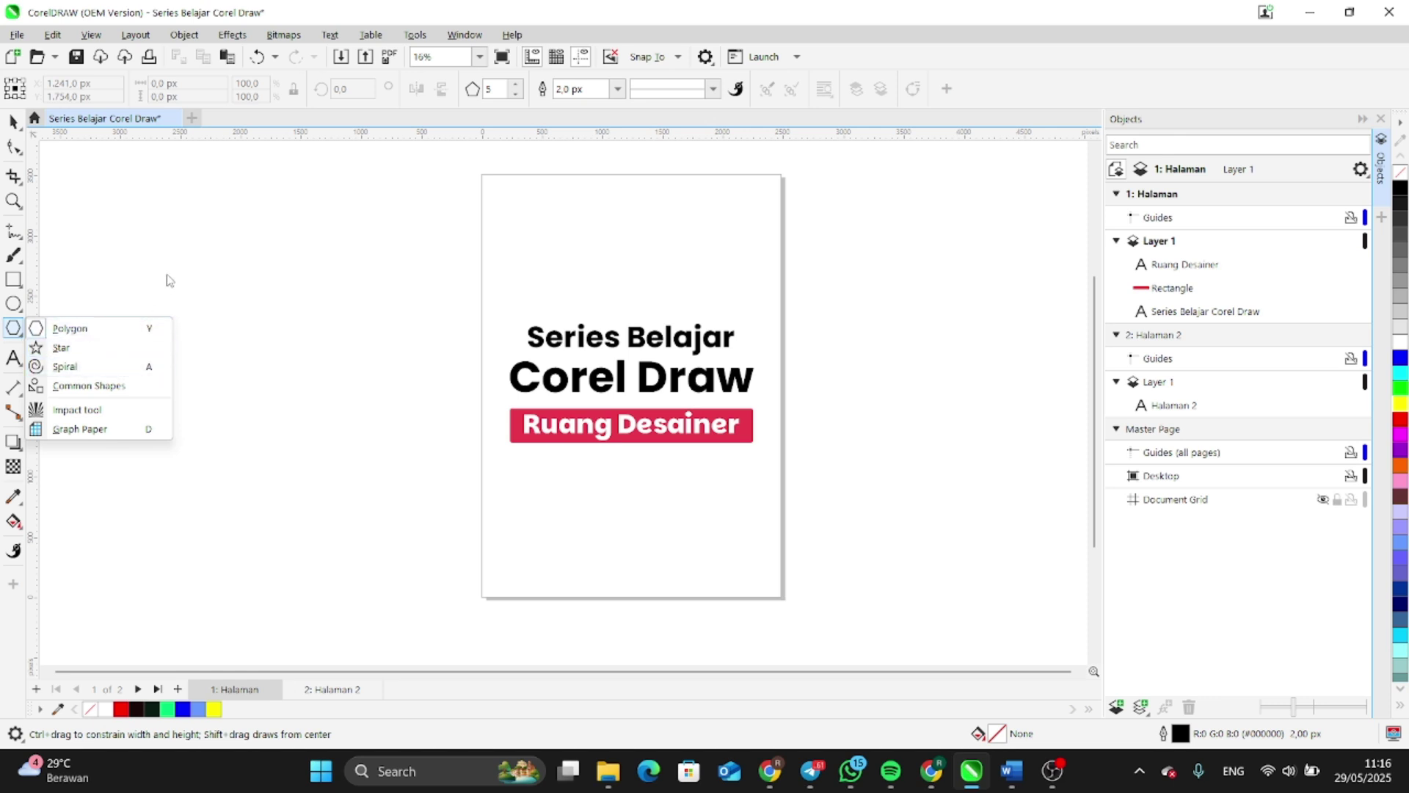
{"action": "left_click", "coordinate": [92, 336]}
{"action": "left_click_drag", "start_coordinate": [109, 233], "coordinate": [297, 550]}
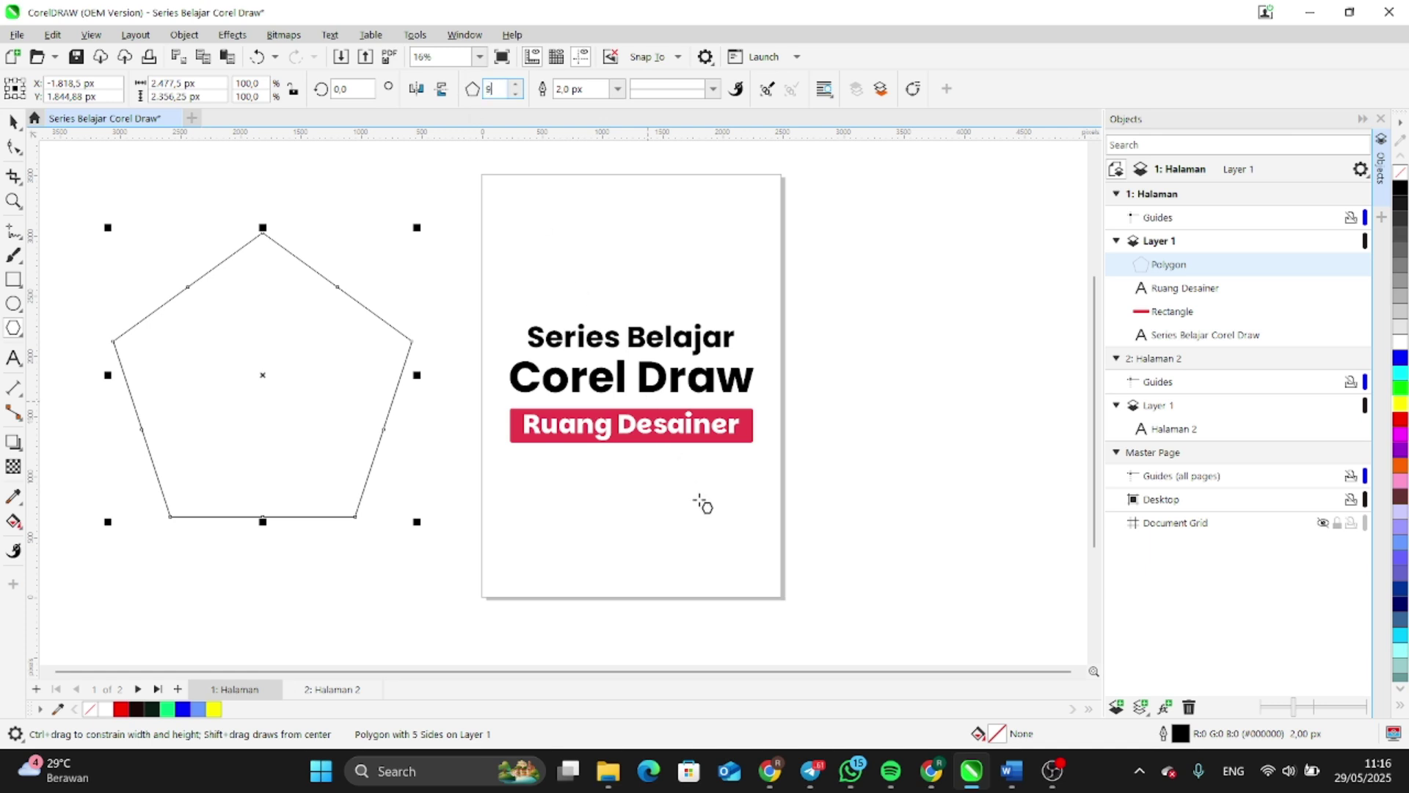
Set the polygon's number of sides to 9 and deselect it
{"action": "type", "text": "9"}
{"action": "key", "text": "Return"}
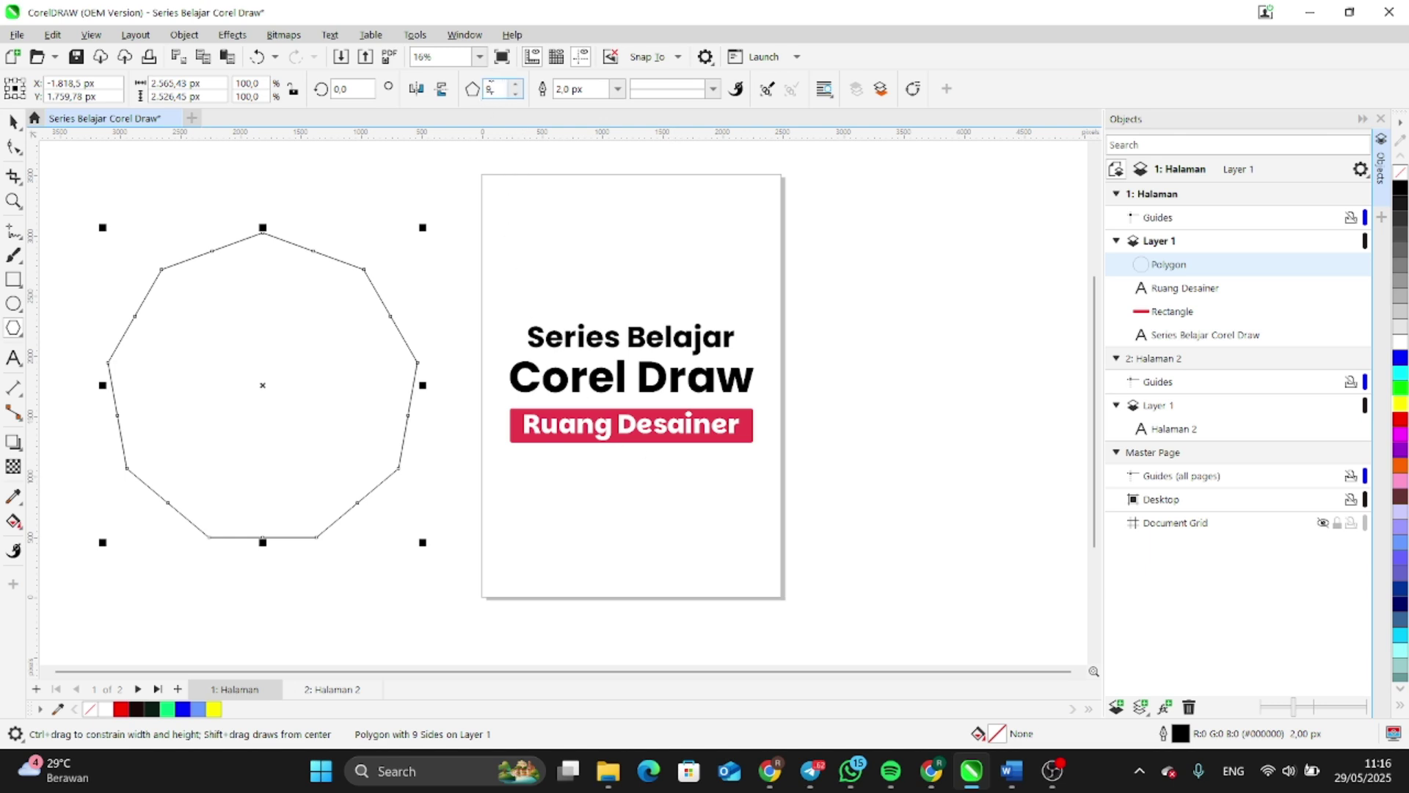
{"action": "left_click", "coordinate": [13, 121]}
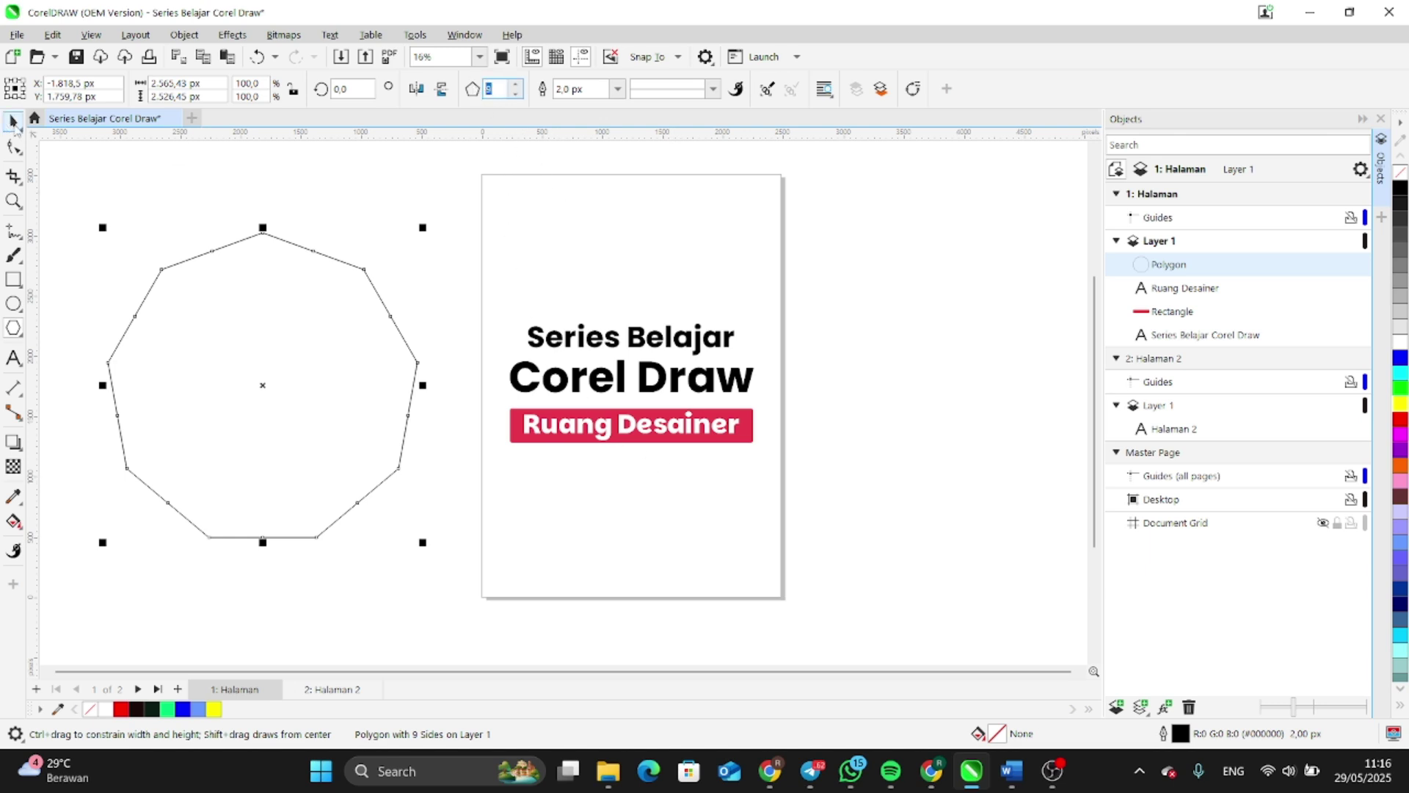
{"action": "left_click", "coordinate": [377, 195]}
Add the artistic text "Teks 1" inside the nine-sided polygon with the Text tool
{"action": "left_click", "coordinate": [13, 358]}
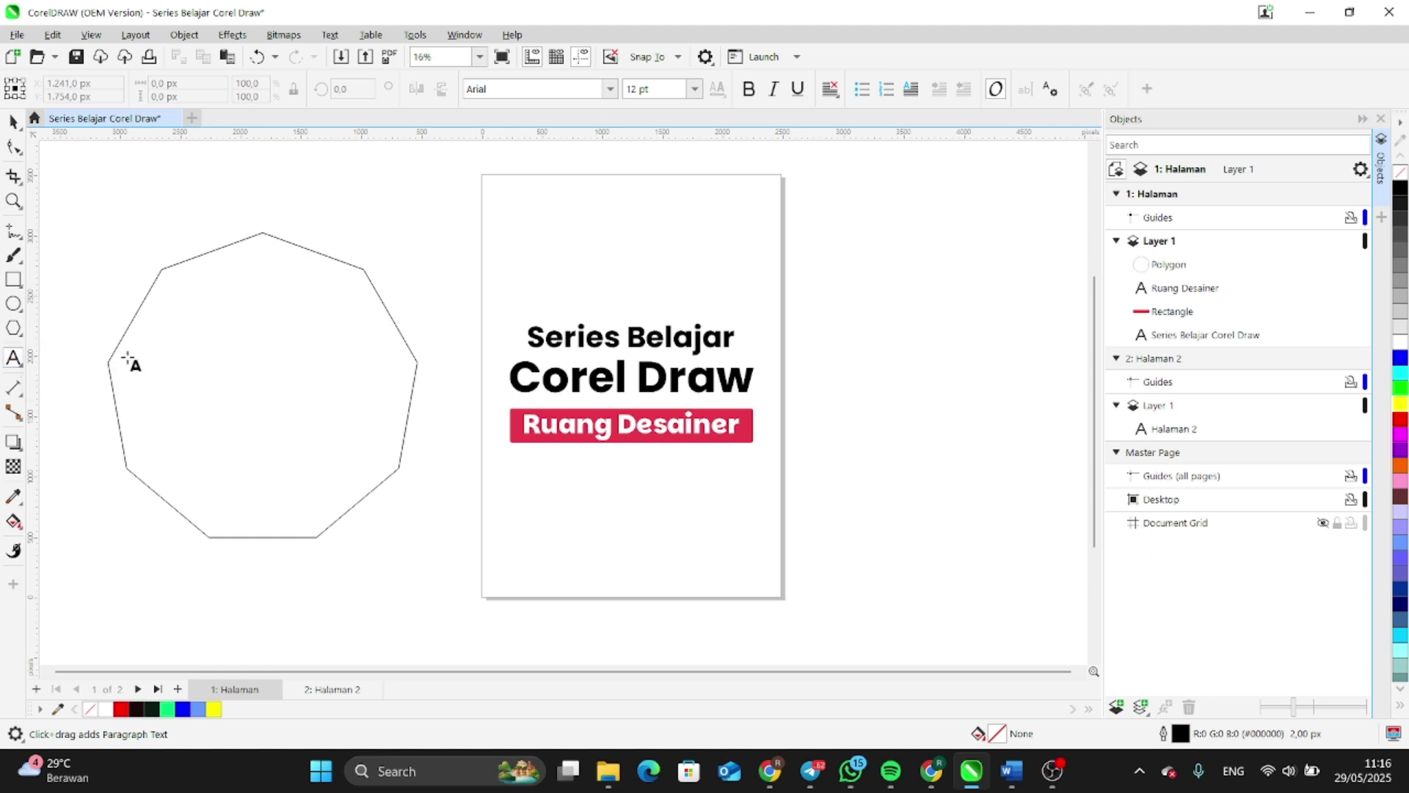
{"action": "left_click", "coordinate": [182, 379]}
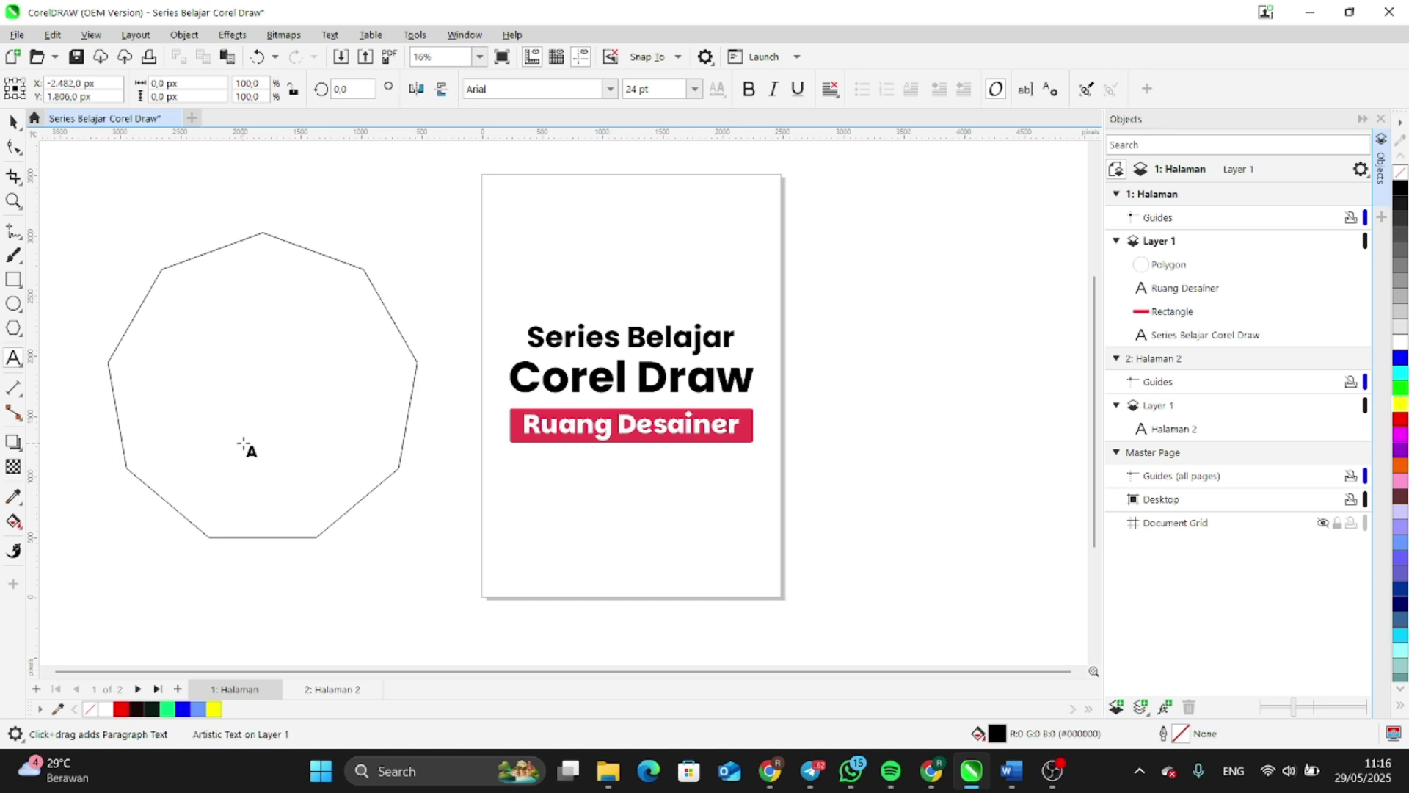
{"action": "type", "text": "Teks 1"}
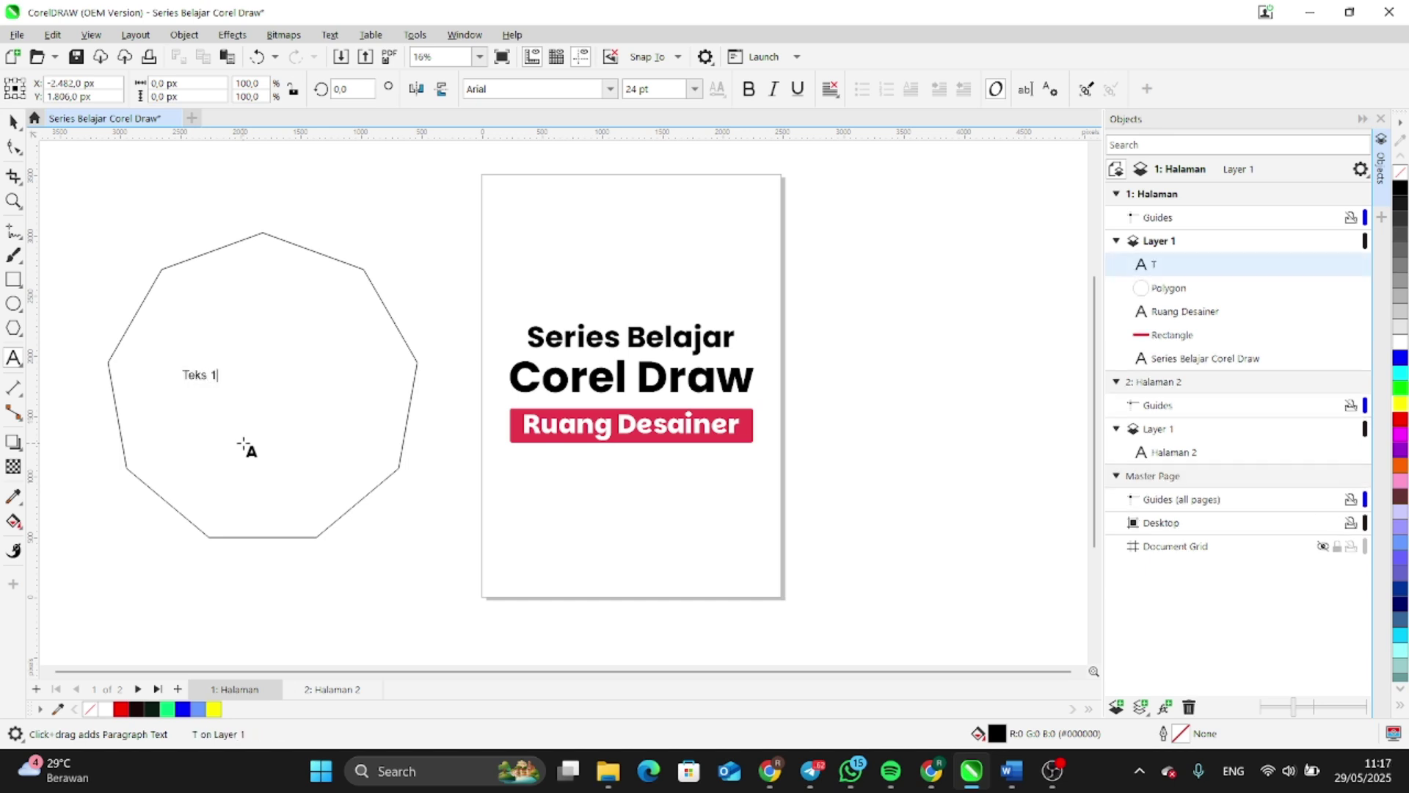
{"action": "scroll", "coordinate": [209, 378], "scroll_direction": "up", "scroll_amount": 2}
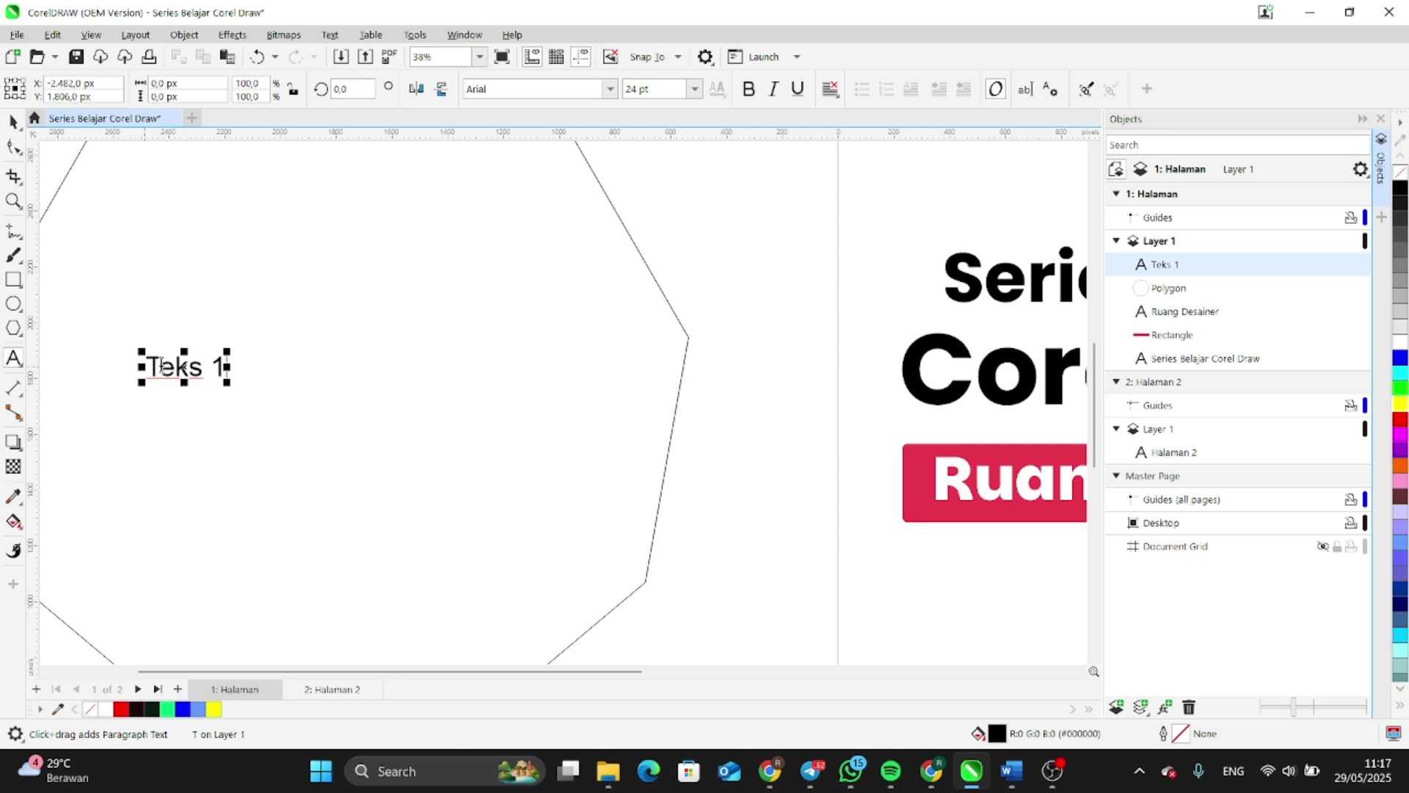
{"action": "scroll", "coordinate": [161, 365], "scroll_direction": "up", "scroll_amount": 1}
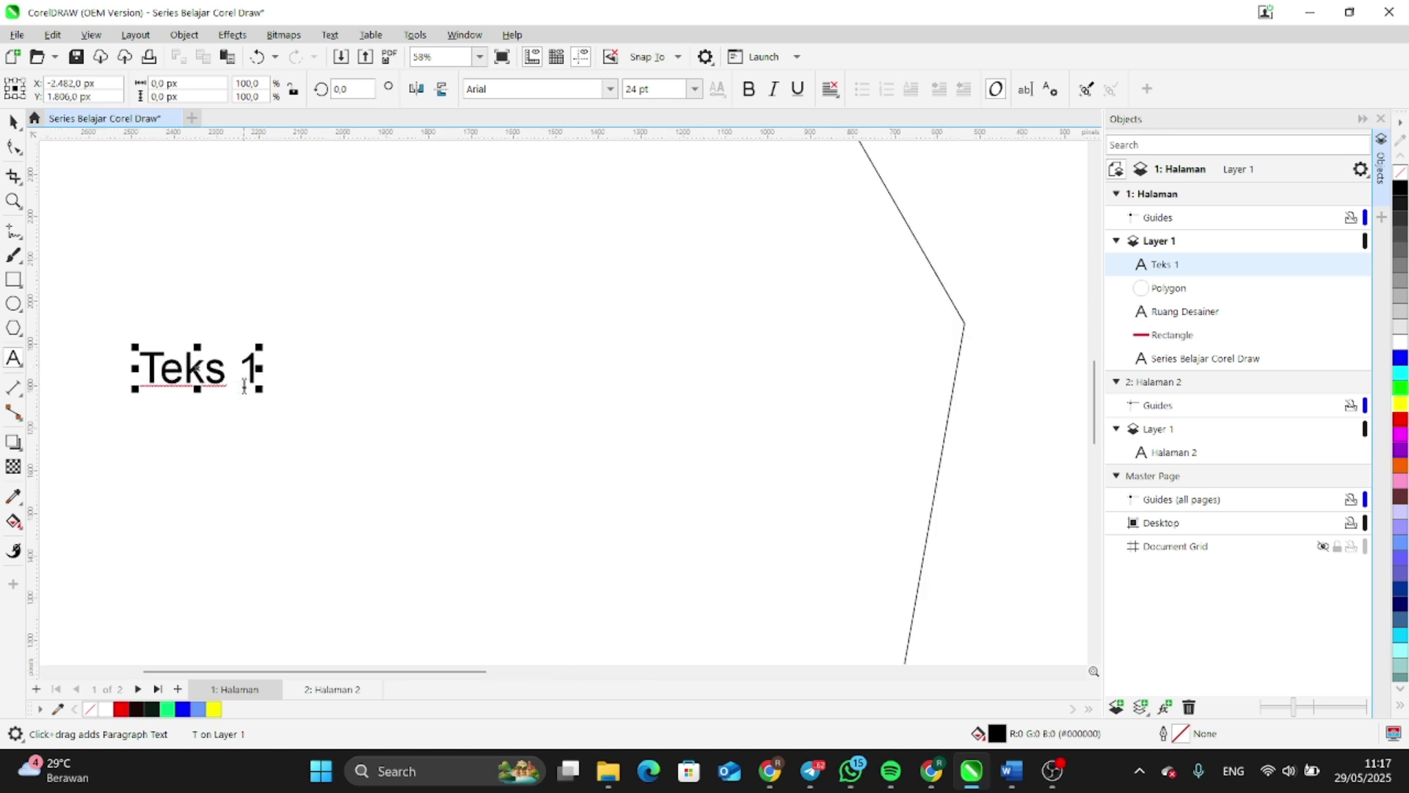
Select all of the "Teks 1" text and change its font to Poppins (Bold)
{"action": "key", "text": "shift+Left"}
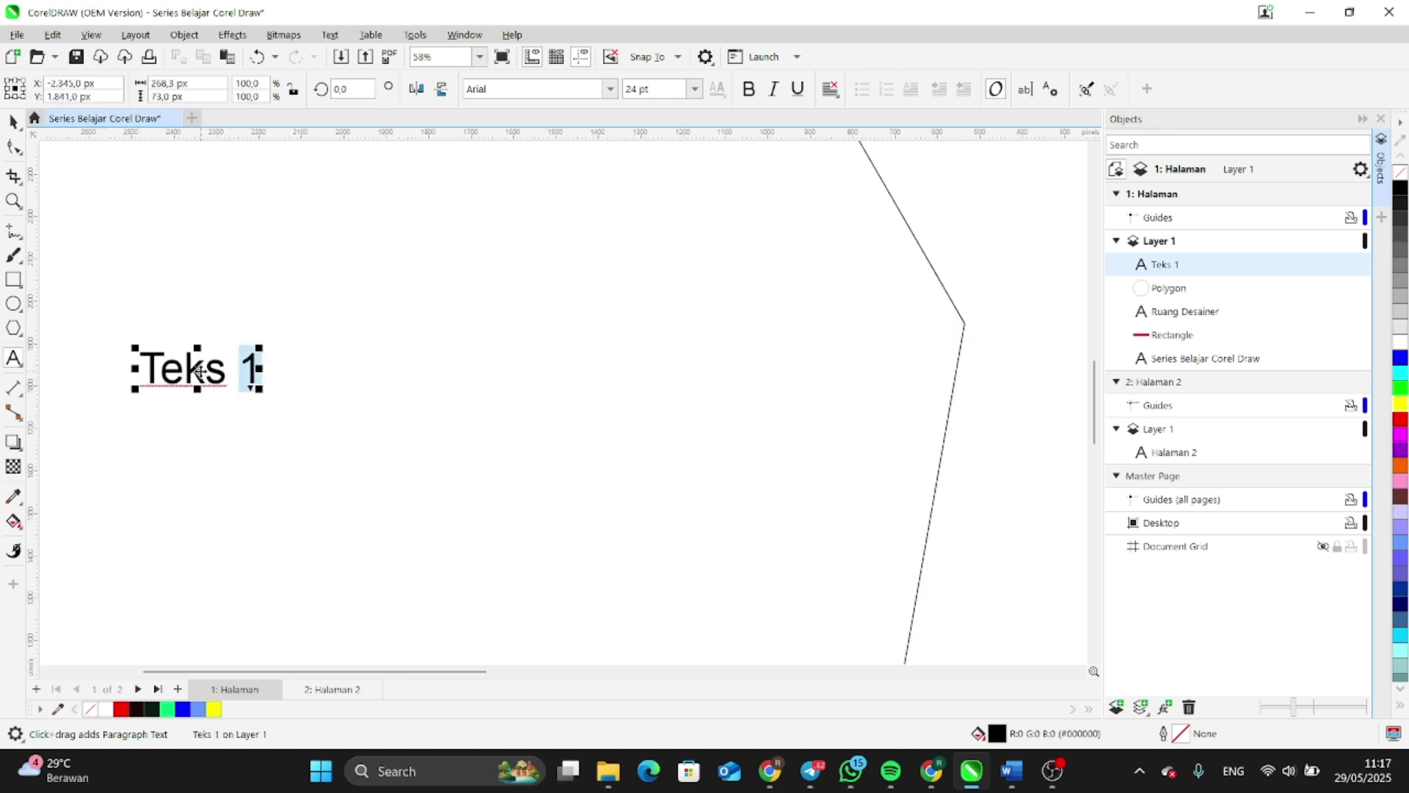
{"action": "left_click_drag", "start_coordinate": [147, 367], "coordinate": [328, 379]}
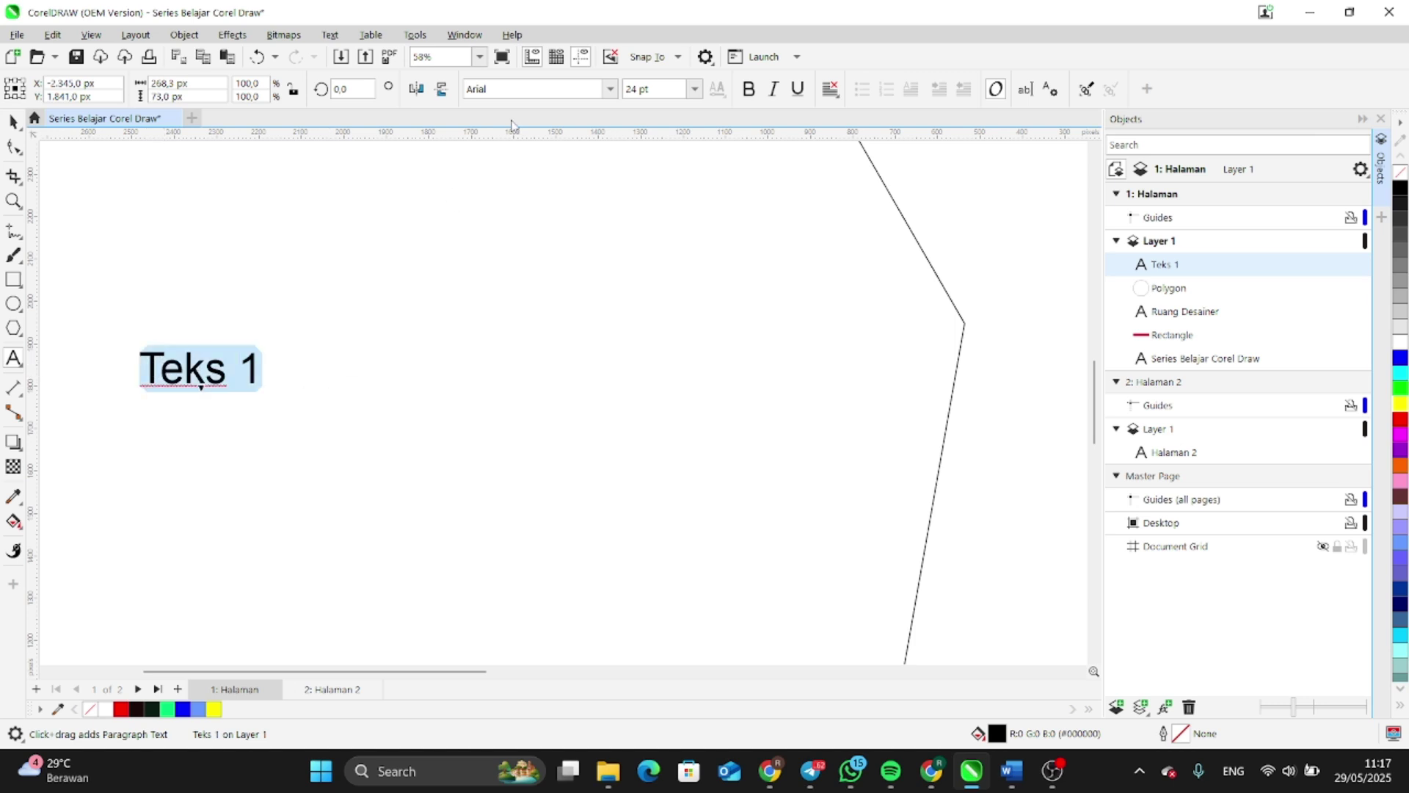
{"action": "left_click", "coordinate": [610, 89]}
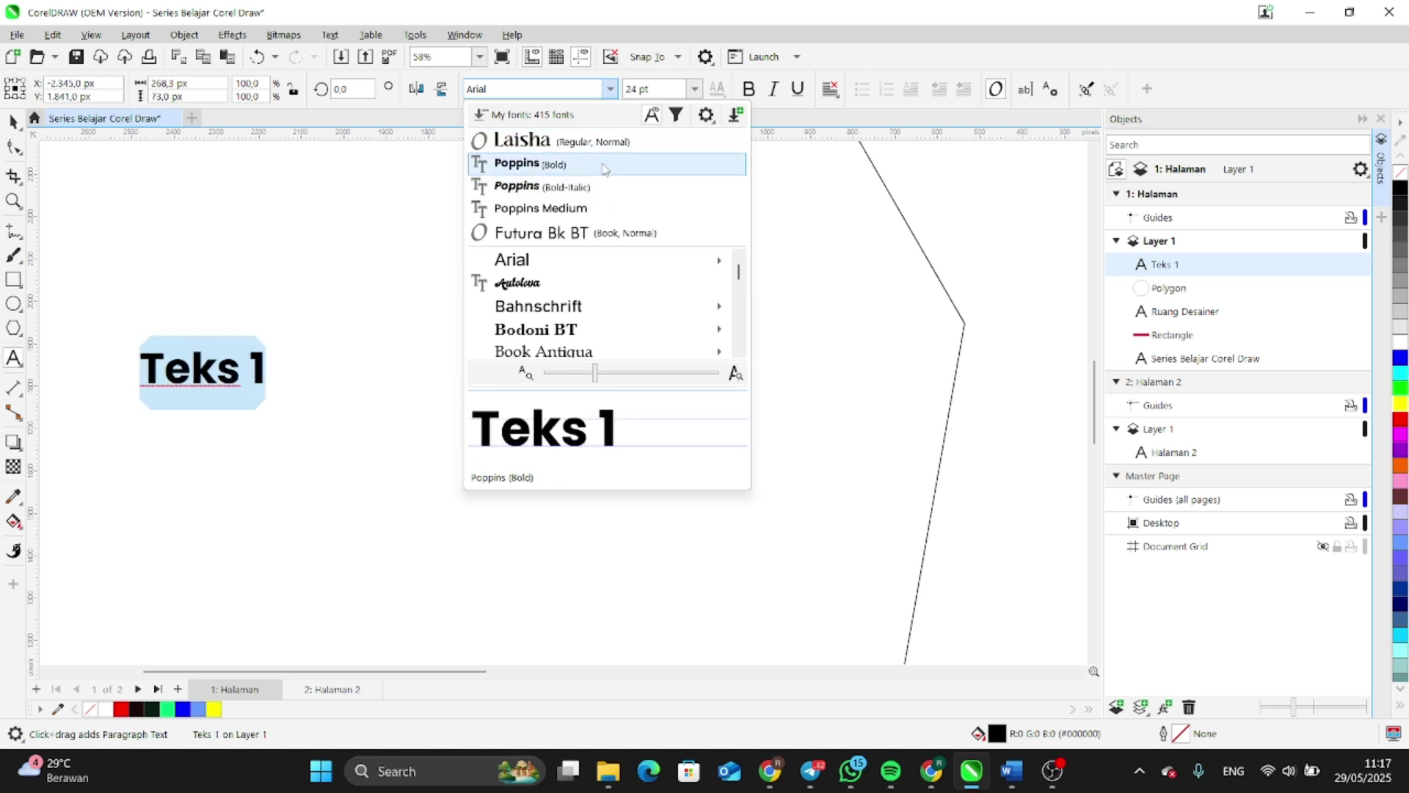
{"action": "left_click", "coordinate": [603, 168]}
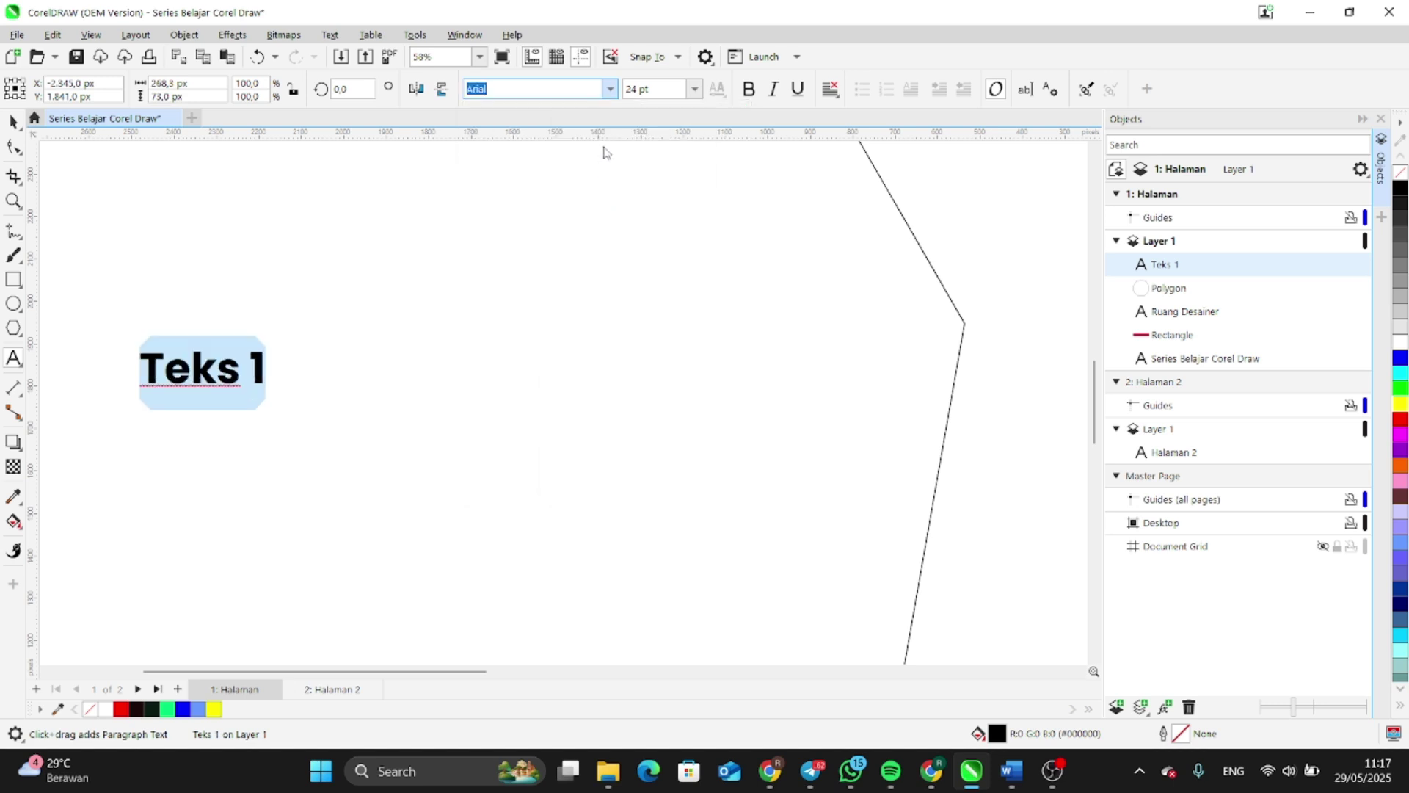
Set the font size of the "Teks 1" text to 36 pt and deselect it with the Pick tool
{"action": "left_click", "coordinate": [697, 96]}
{"action": "left_click", "coordinate": [670, 278]}
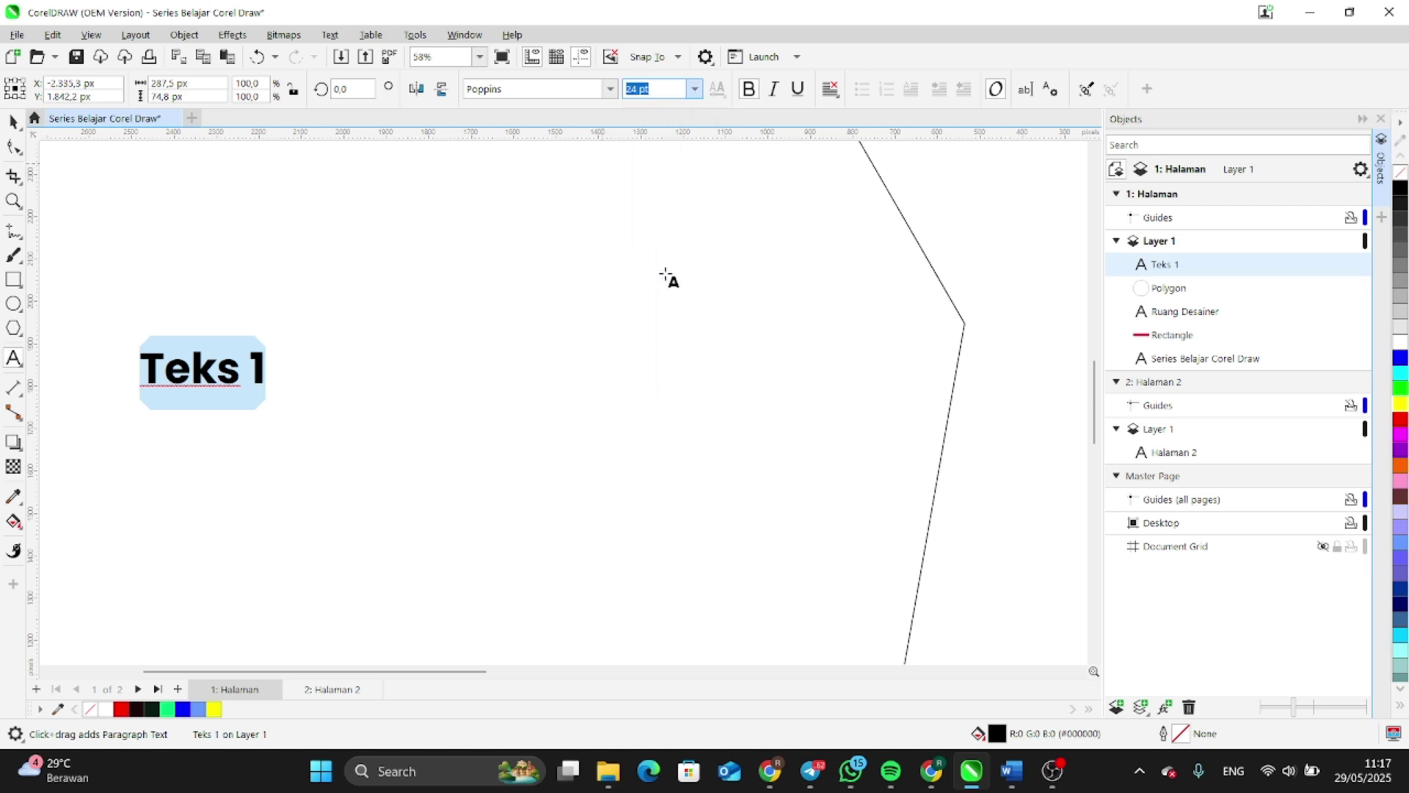
{"action": "left_click", "coordinate": [695, 89]}
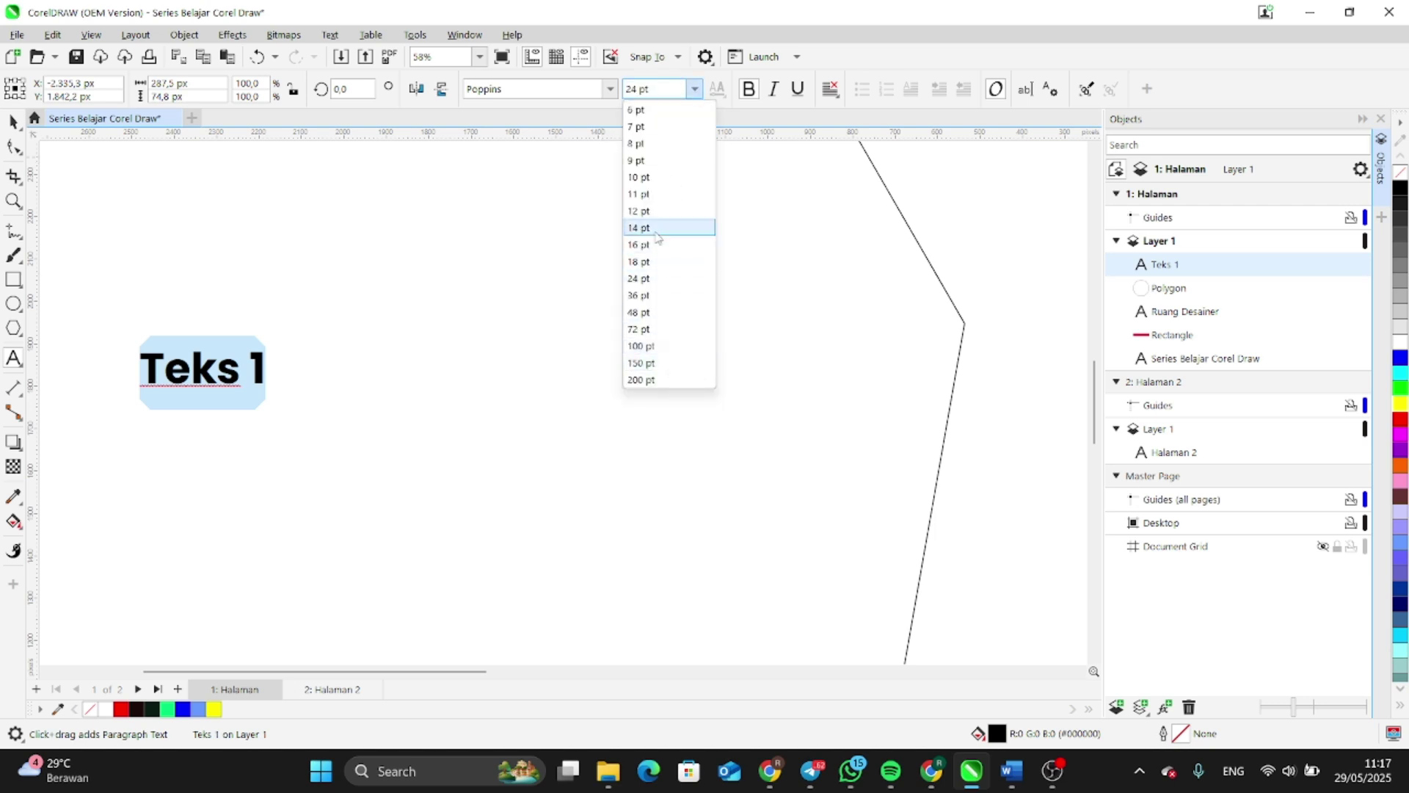
{"action": "left_click", "coordinate": [663, 295]}
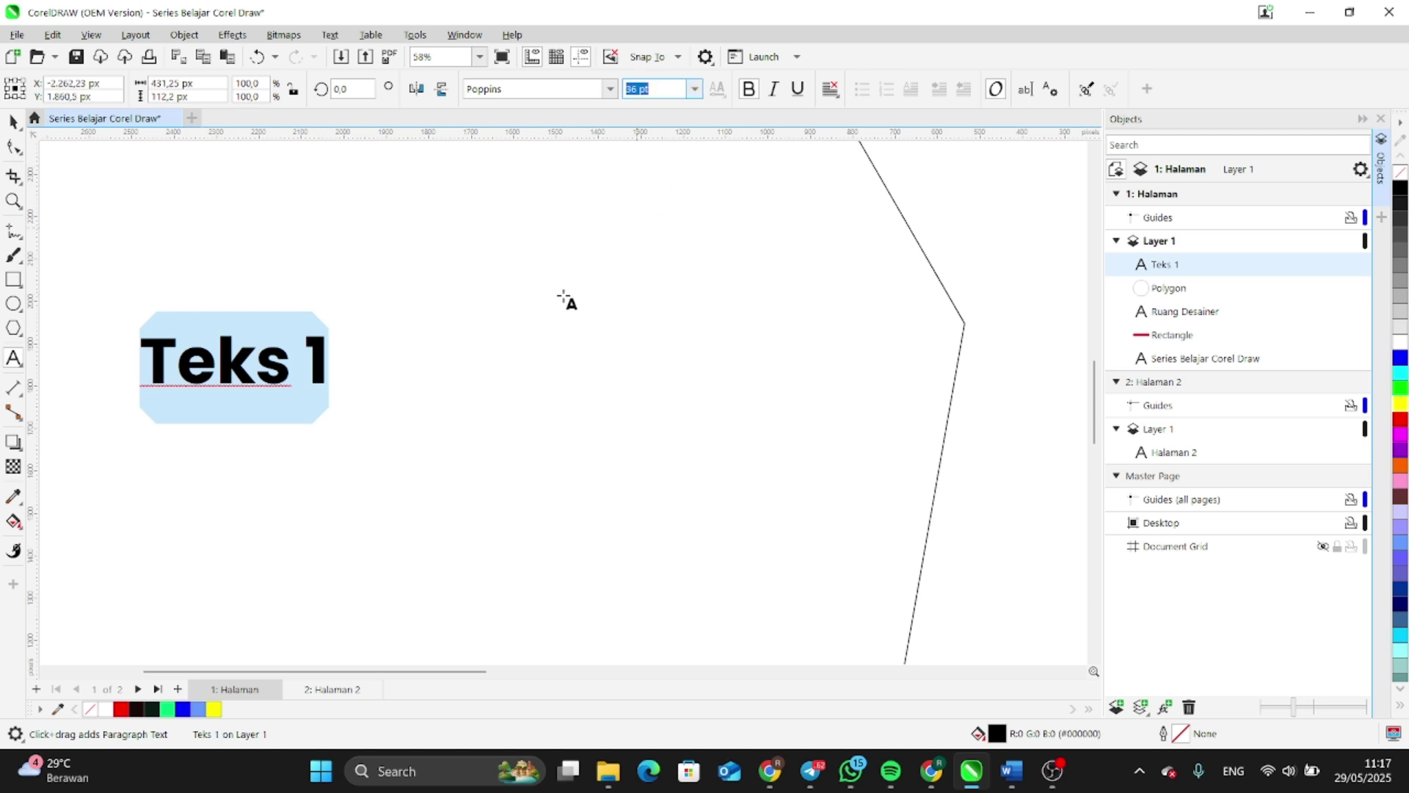
{"action": "left_click", "coordinate": [13, 121]}
{"action": "scroll", "coordinate": [514, 385], "scroll_direction": "down", "scroll_amount": 3}
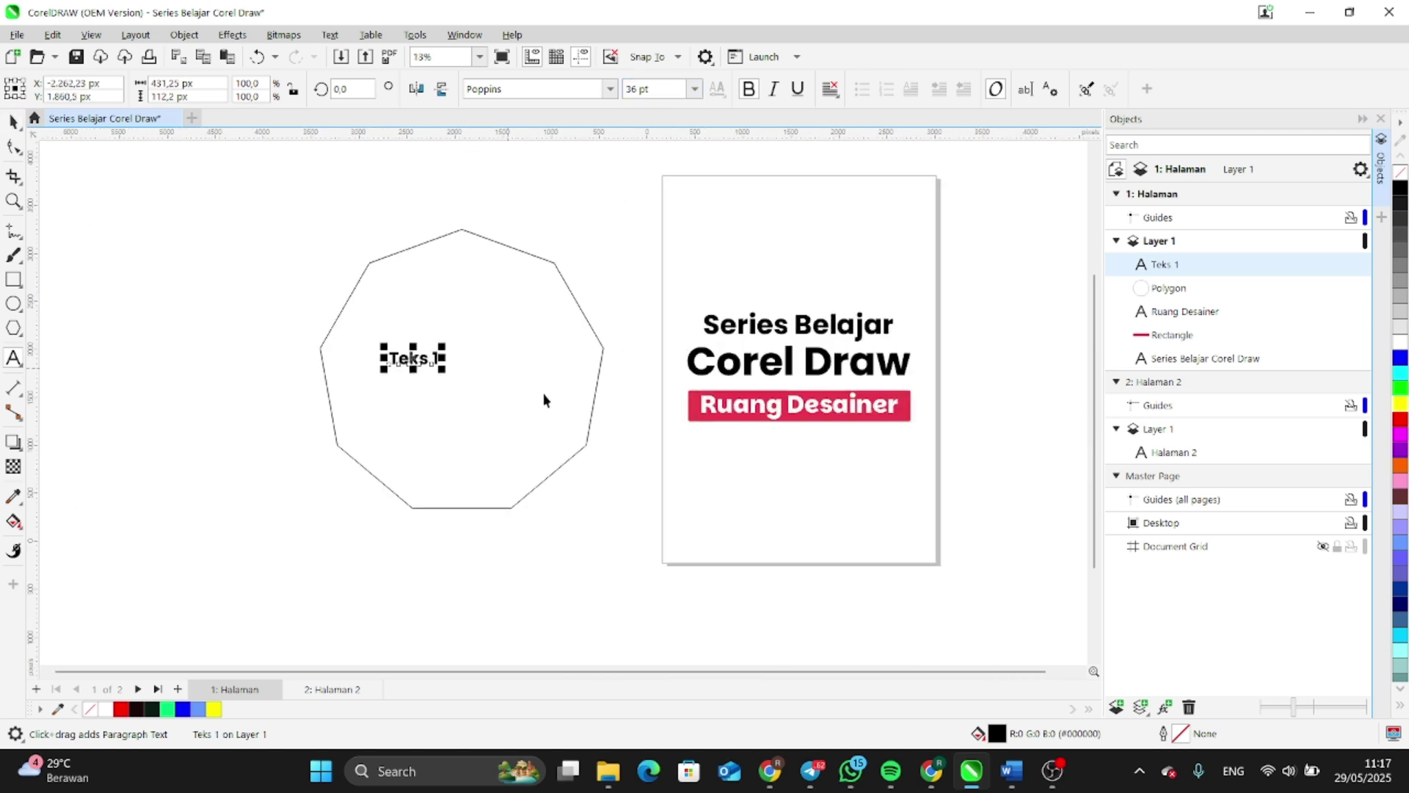
{"action": "scroll", "coordinate": [565, 419], "scroll_direction": "down", "scroll_amount": 2}
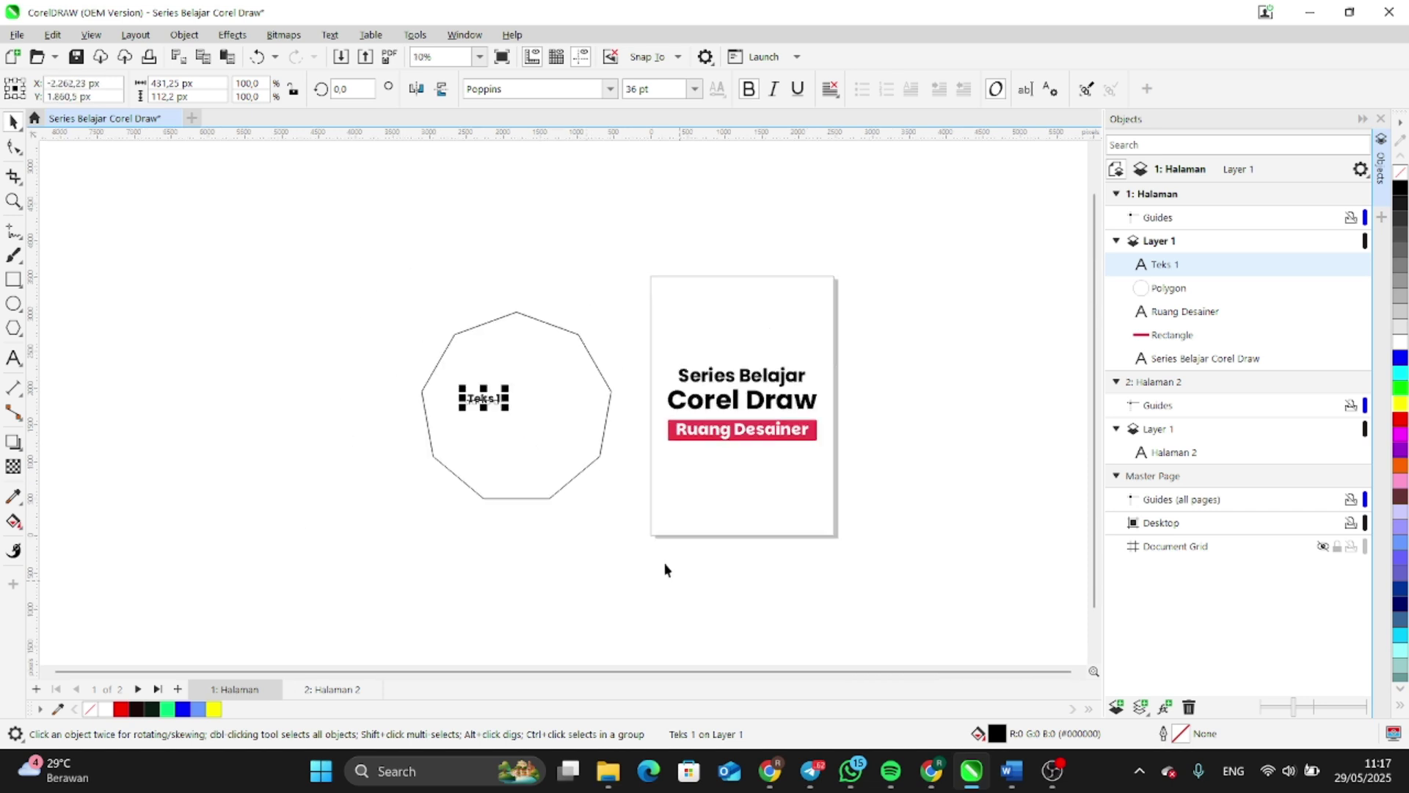
{"action": "left_click", "coordinate": [608, 524]}
{"action": "scroll", "coordinate": [543, 483], "scroll_direction": "down", "scroll_amount": 1}
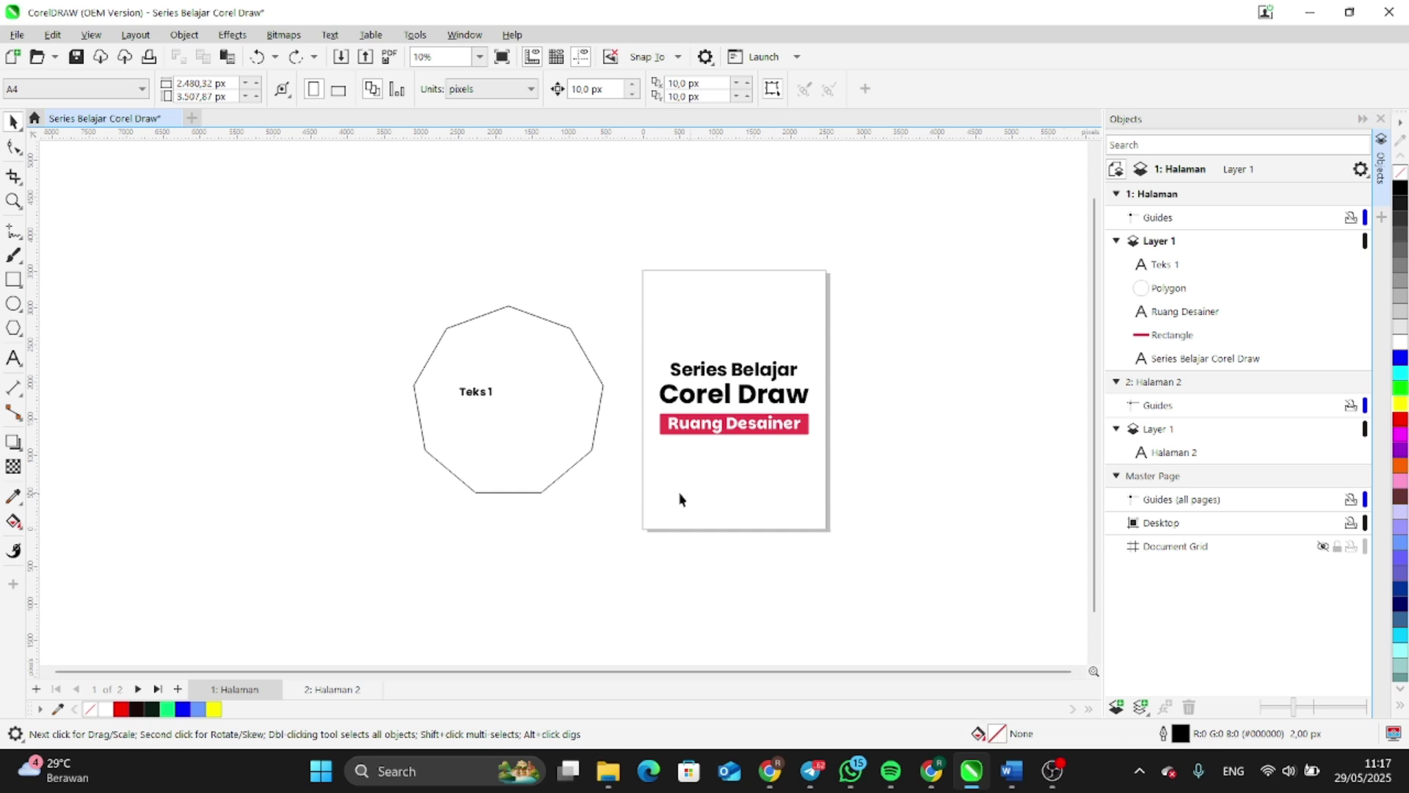
Select the "Teks 1" text inside the nine-sided polygon and delete it
{"action": "left_click", "coordinate": [526, 425]}
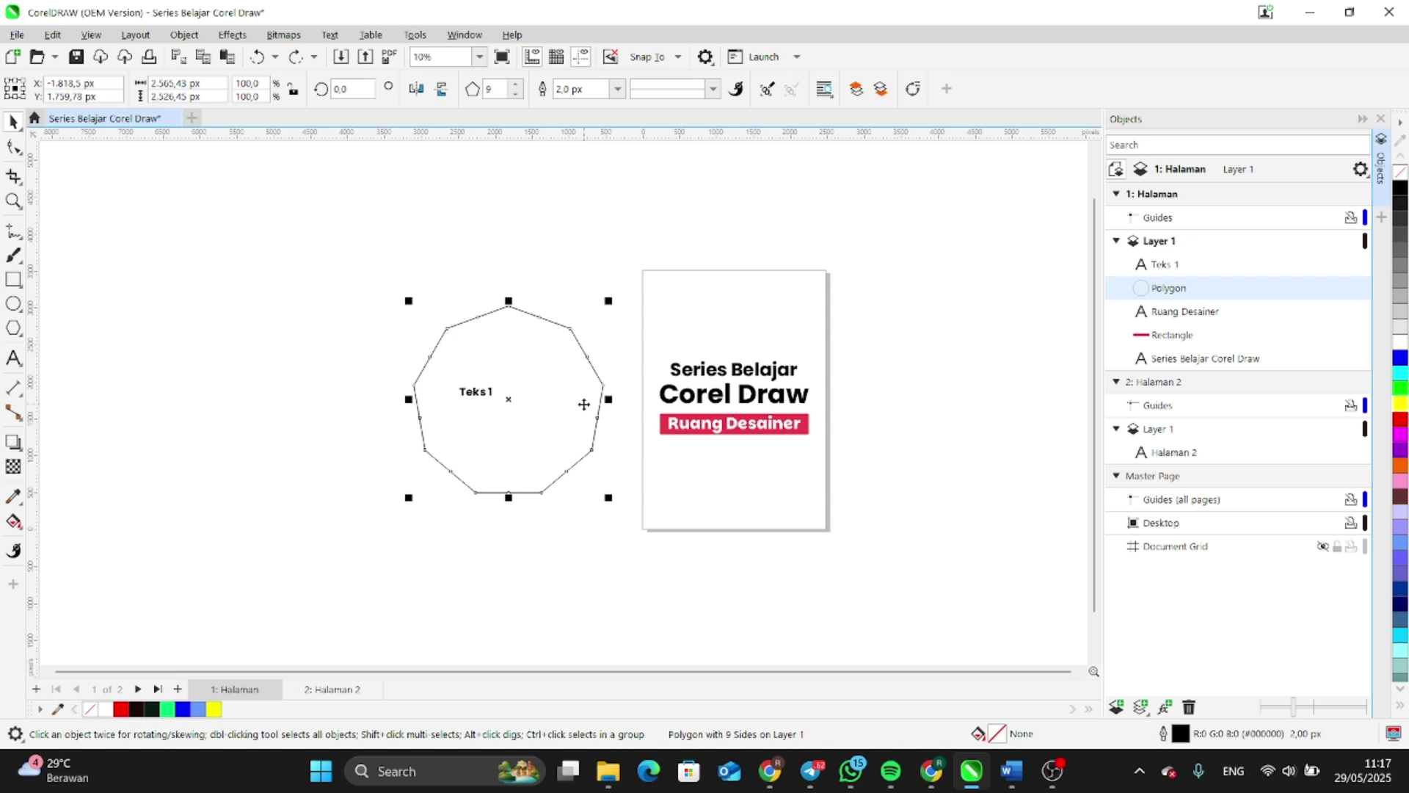
{"action": "scroll", "coordinate": [601, 356], "scroll_direction": "up", "scroll_amount": 2}
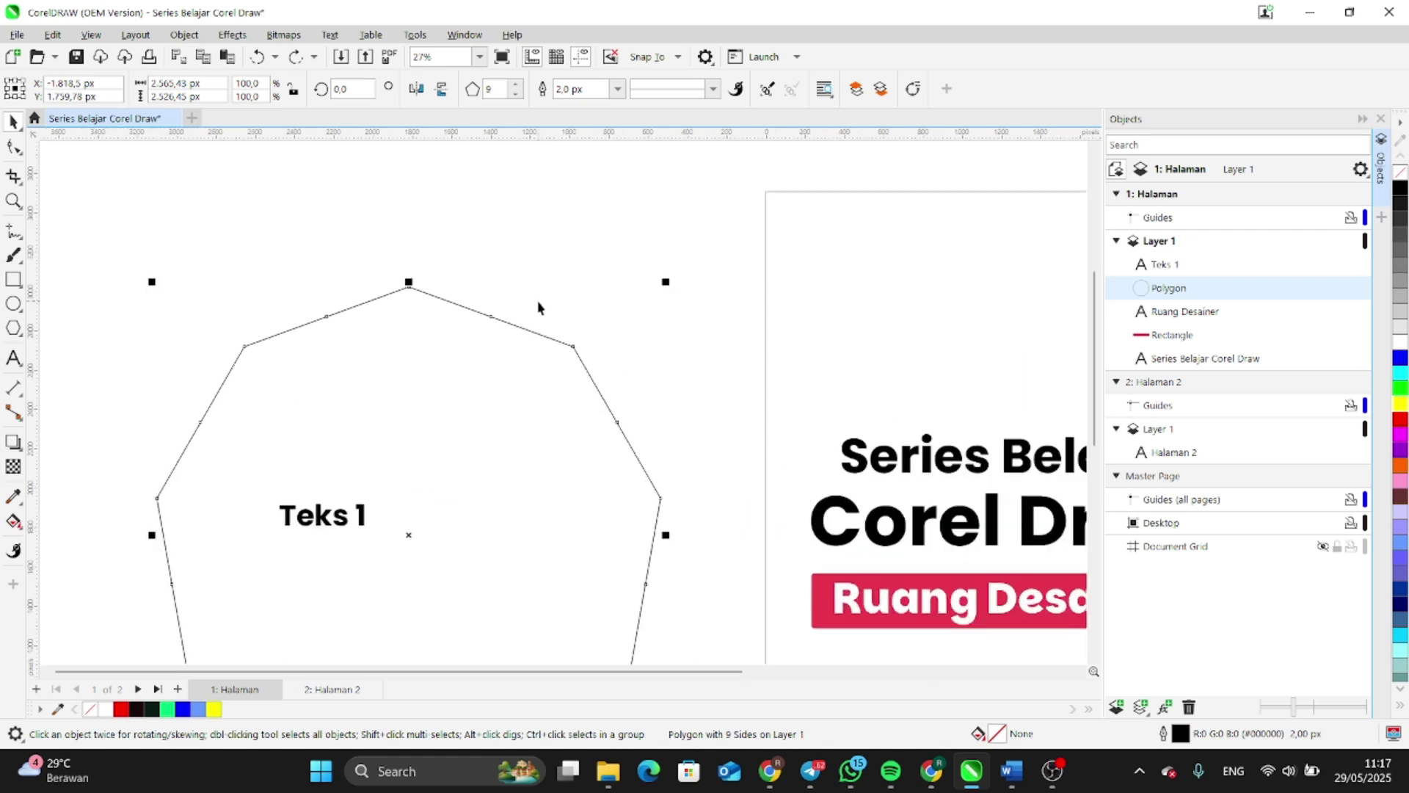
{"action": "scroll", "coordinate": [514, 338], "scroll_direction": "down", "scroll_amount": 3}
{"action": "scroll", "coordinate": [387, 381], "scroll_direction": "up", "scroll_amount": 3}
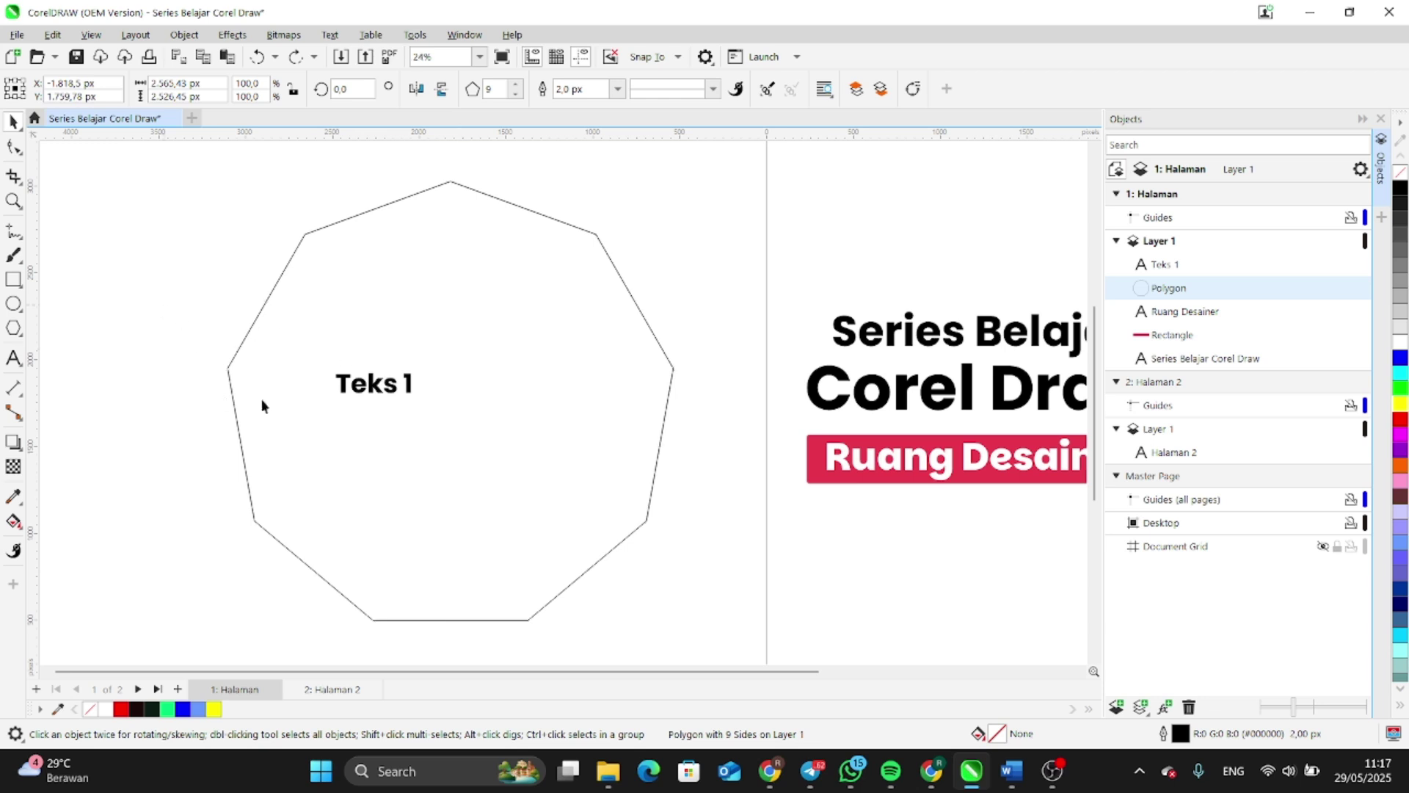
{"action": "left_click", "coordinate": [370, 385]}
{"action": "key", "text": "Delete"}
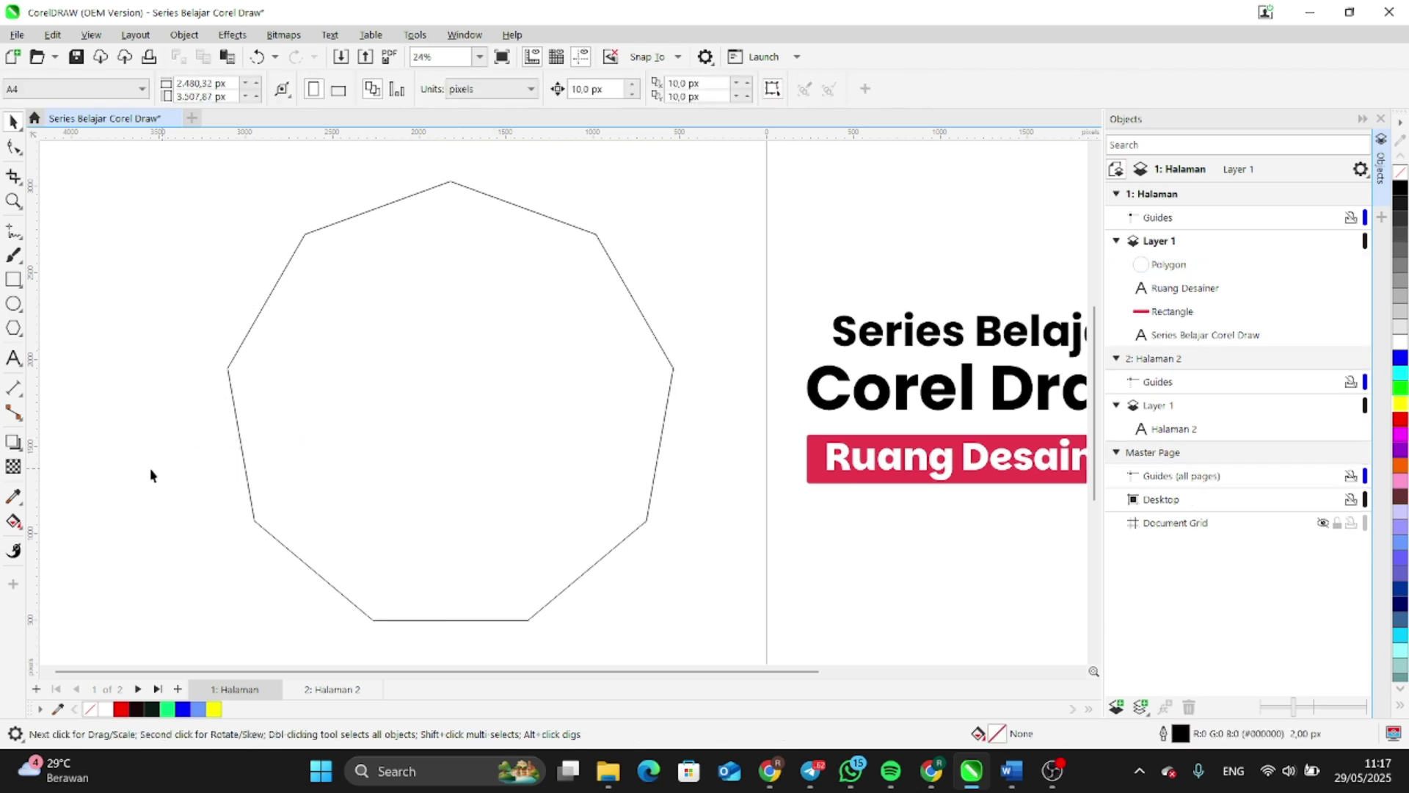
Draw a square about 1,370 by 1,370 px to the right of the page with the Rectangle tool
{"action": "scroll", "coordinate": [251, 393], "scroll_direction": "down", "scroll_amount": 3}
{"action": "scroll", "coordinate": [692, 418], "scroll_direction": "up", "scroll_amount": 3}
{"action": "key", "text": "F6"}
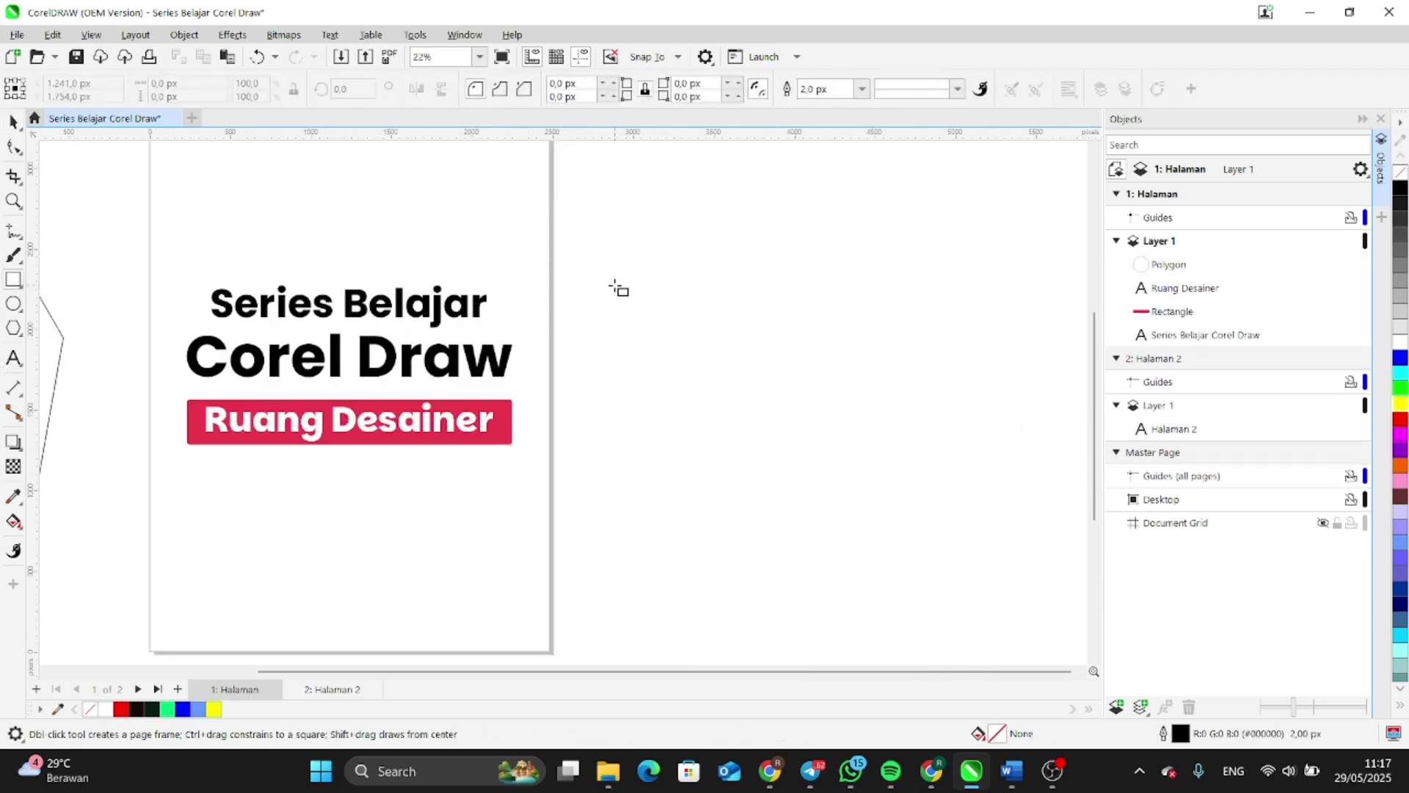
{"action": "left_click_drag", "start_coordinate": [616, 287], "coordinate": [840, 506]}
{"action": "scroll", "coordinate": [841, 448], "scroll_direction": "up", "scroll_amount": 2}
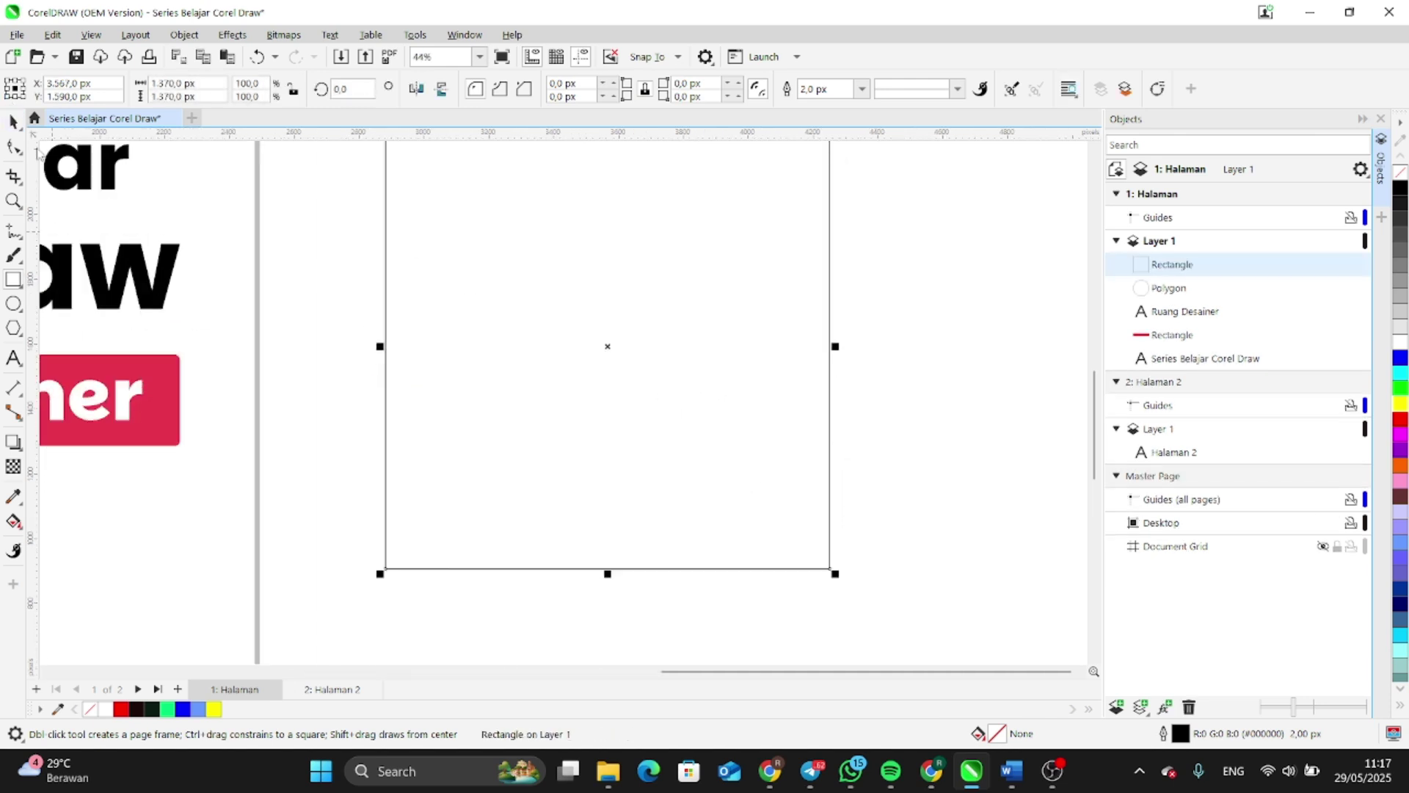
{"action": "scroll", "coordinate": [582, 314], "scroll_direction": "down", "scroll_amount": 3}
{"action": "scroll", "coordinate": [582, 314], "scroll_direction": "up", "scroll_amount": 2}
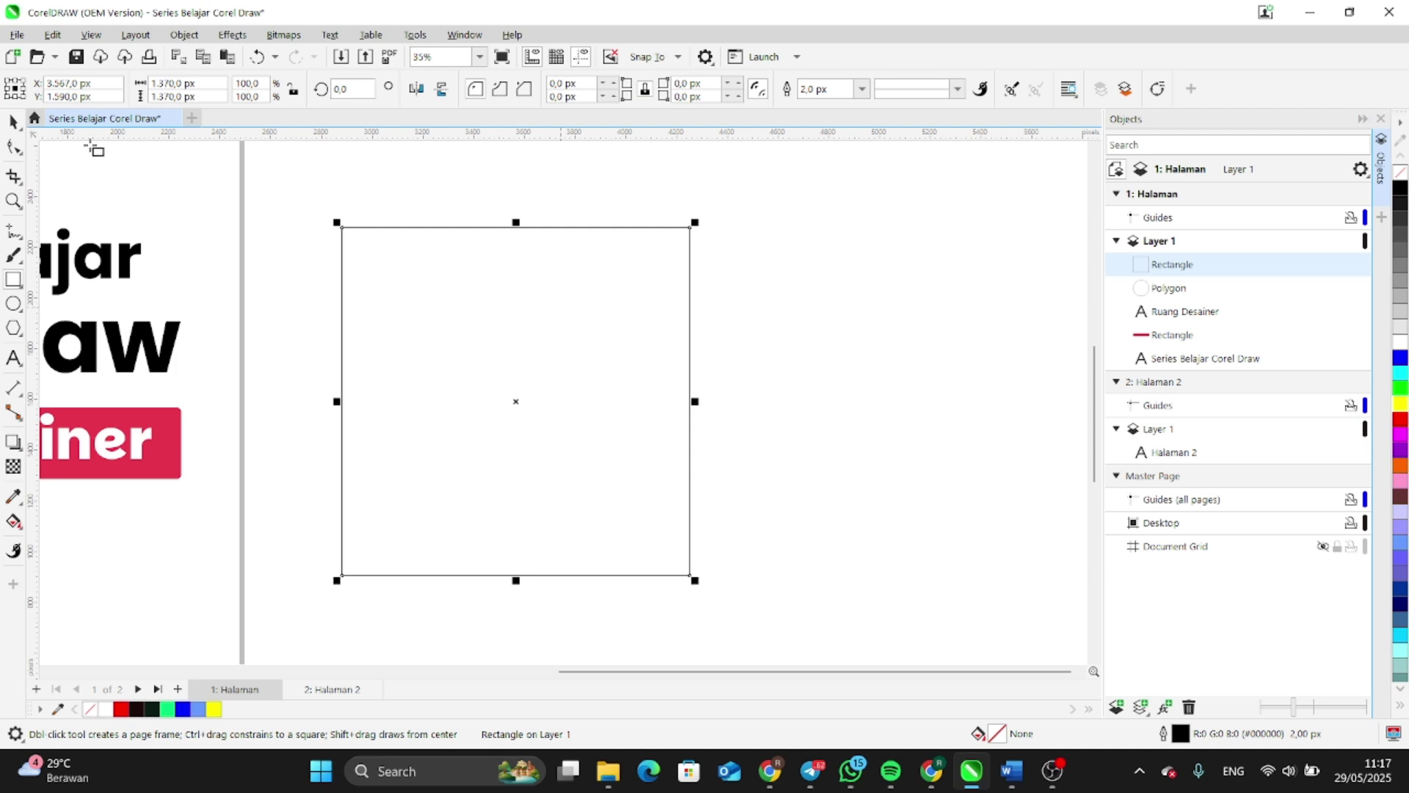
Select the square with the Pick tool and fill it with red (#FF0000)
{"action": "left_click", "coordinate": [12, 123]}
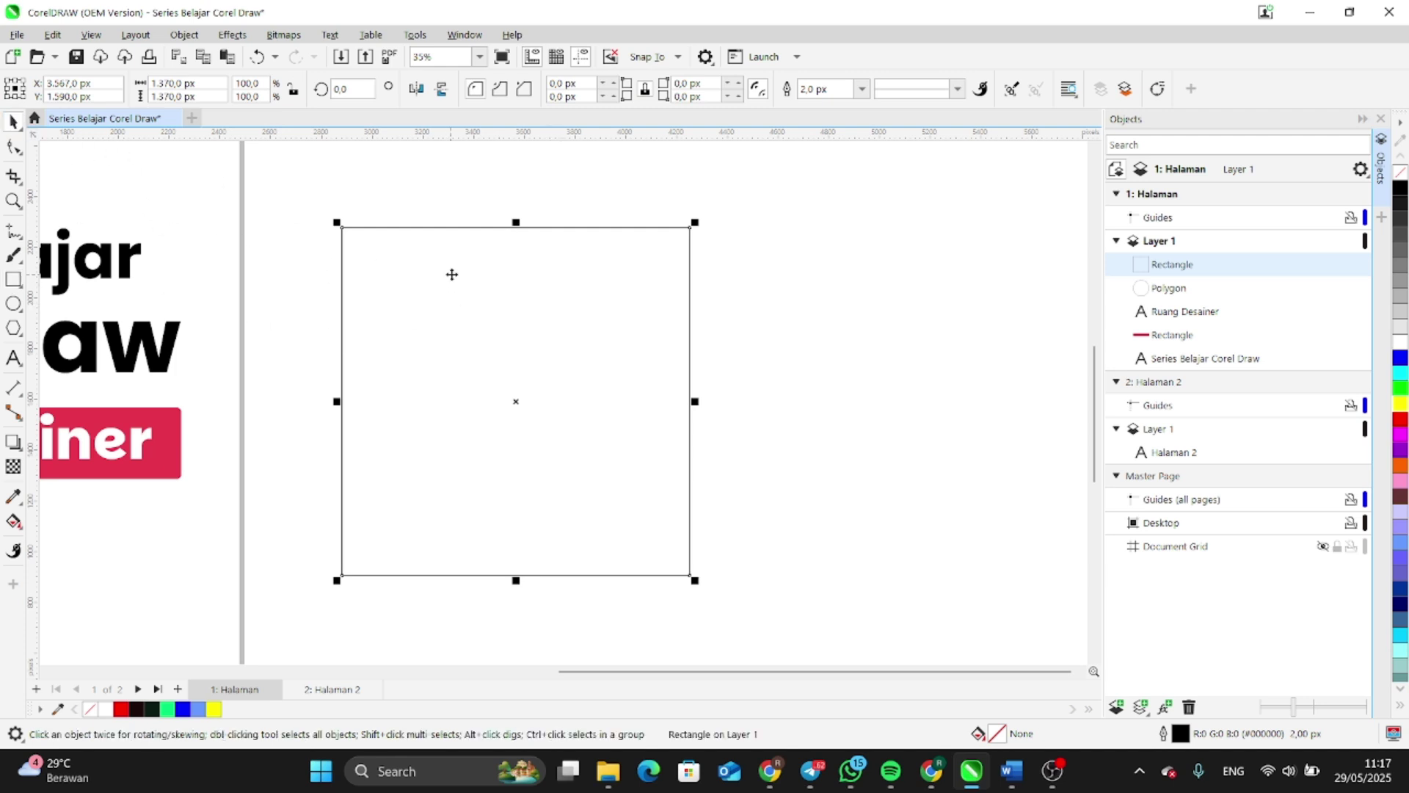
{"action": "key", "text": "Escape"}
{"action": "left_click", "coordinate": [557, 323]}
{"action": "left_click", "coordinate": [1400, 419]}
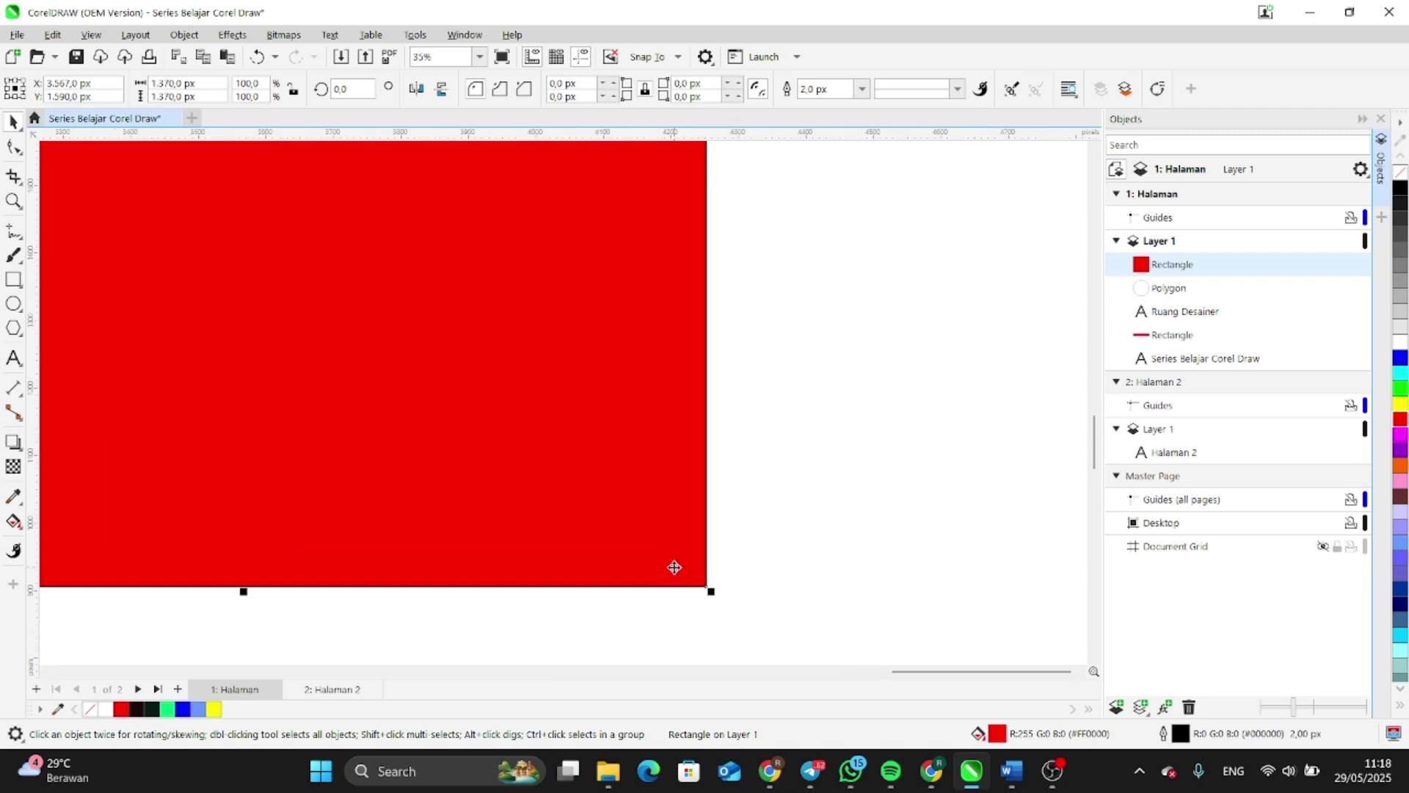
Change the red square's outline color to blue (#2200FF) through the Outline Pen settings and deselect the square
{"action": "scroll", "coordinate": [694, 580], "scroll_direction": "up", "scroll_amount": 3}
{"action": "scroll", "coordinate": [689, 541], "scroll_direction": "up", "scroll_amount": 2}
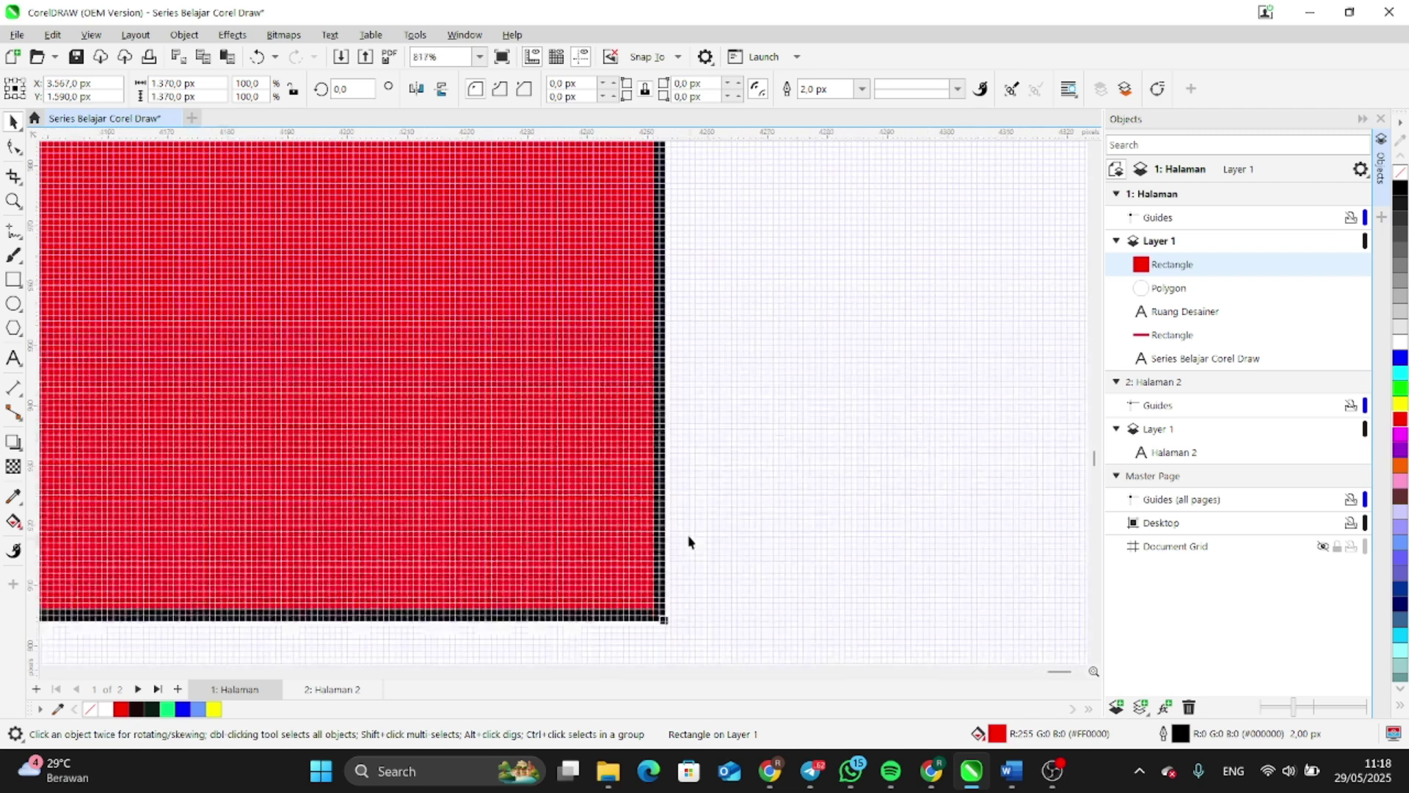
{"action": "scroll", "coordinate": [711, 518], "scroll_direction": "up", "scroll_amount": 2}
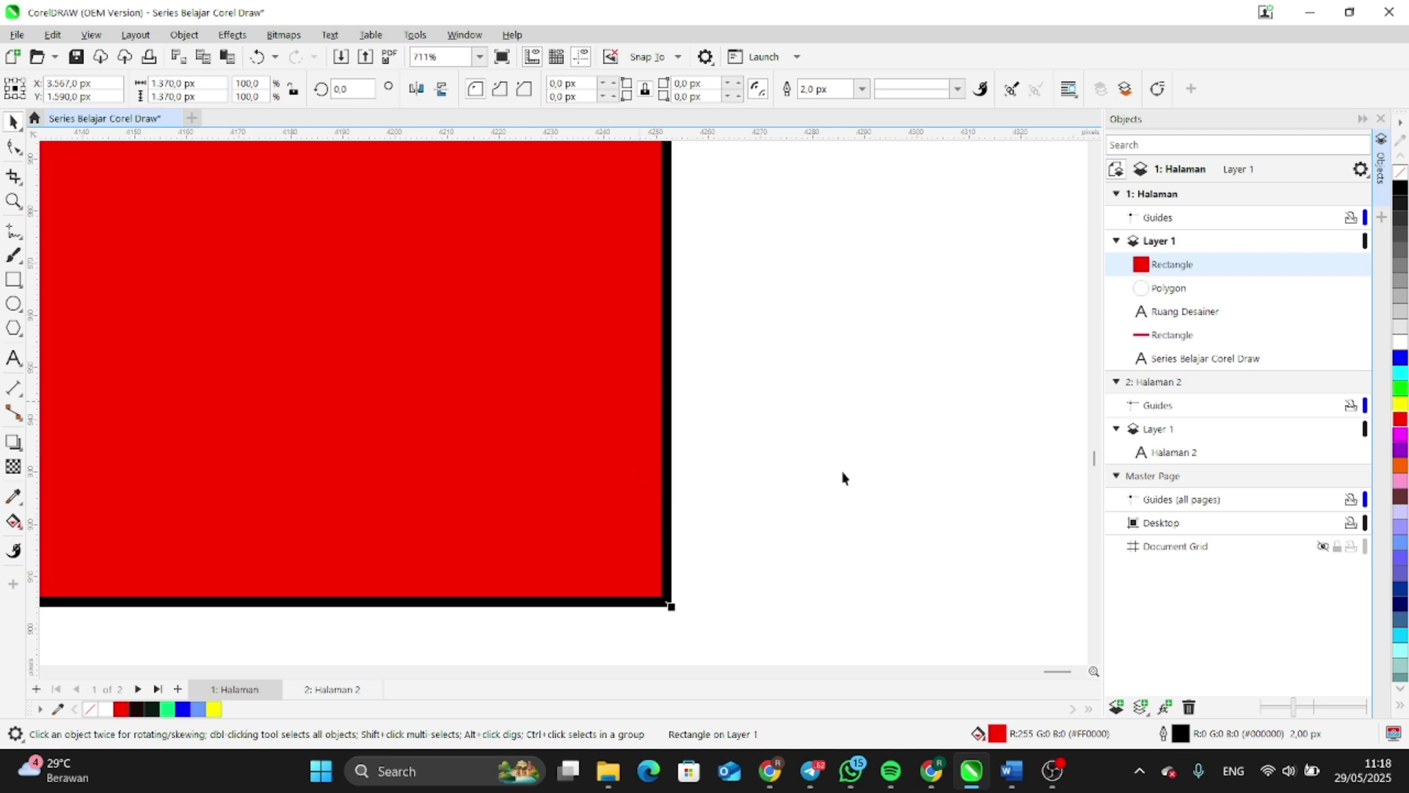
{"action": "scroll", "coordinate": [857, 460], "scroll_direction": "down", "scroll_amount": 2}
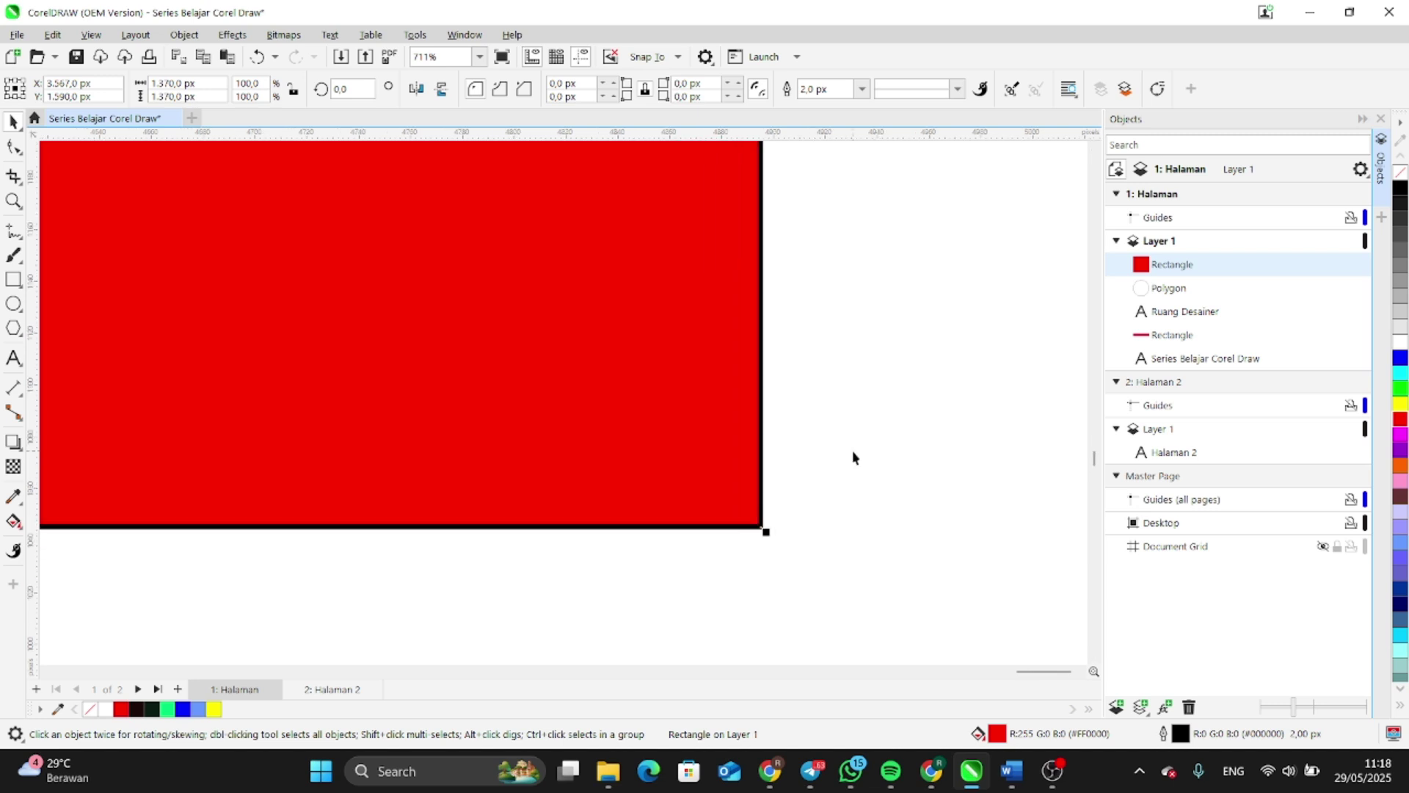
{"action": "scroll", "coordinate": [790, 470], "scroll_direction": "up", "scroll_amount": 3}
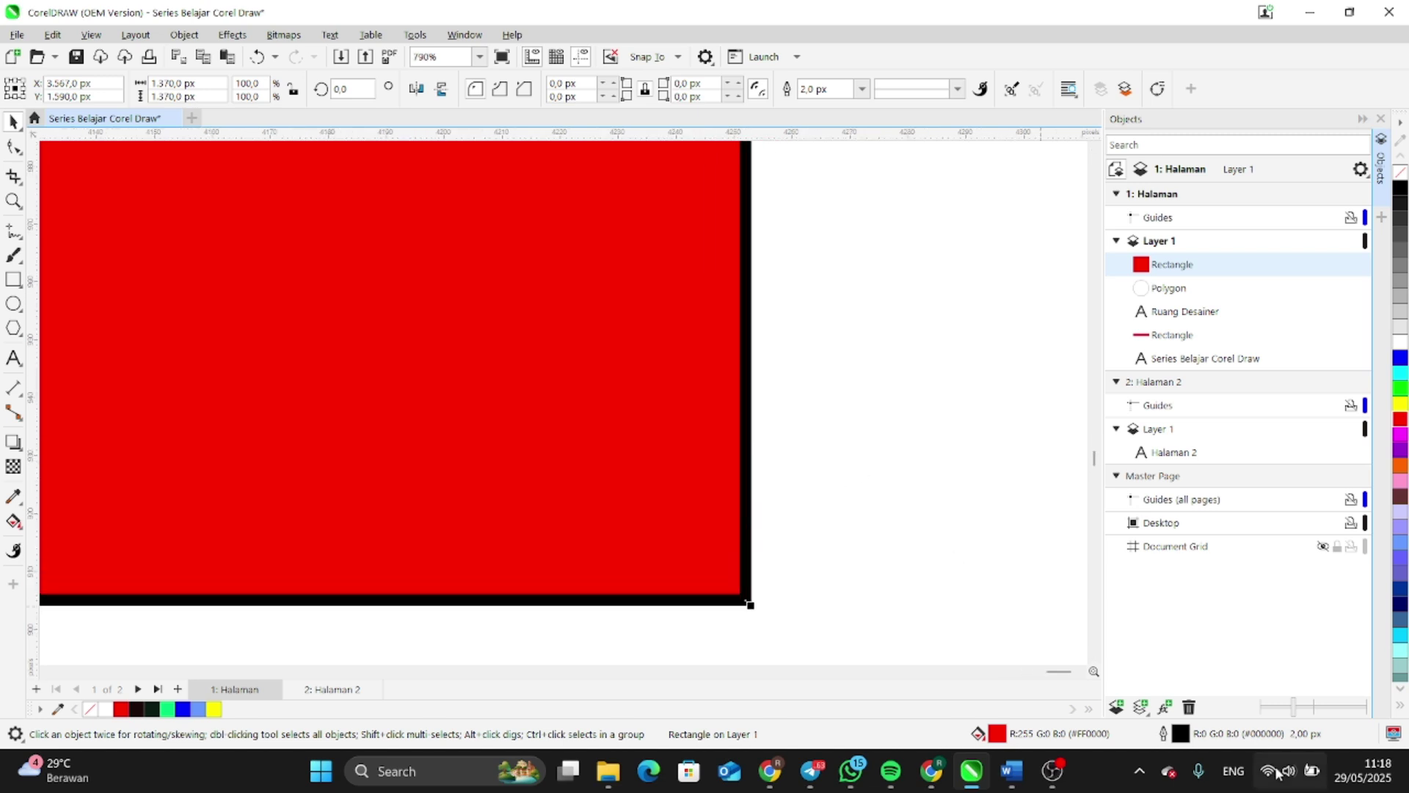
{"action": "double_click", "coordinate": [1180, 734]}
{"action": "left_click_drag", "start_coordinate": [725, 212], "coordinate": [619, 239]}
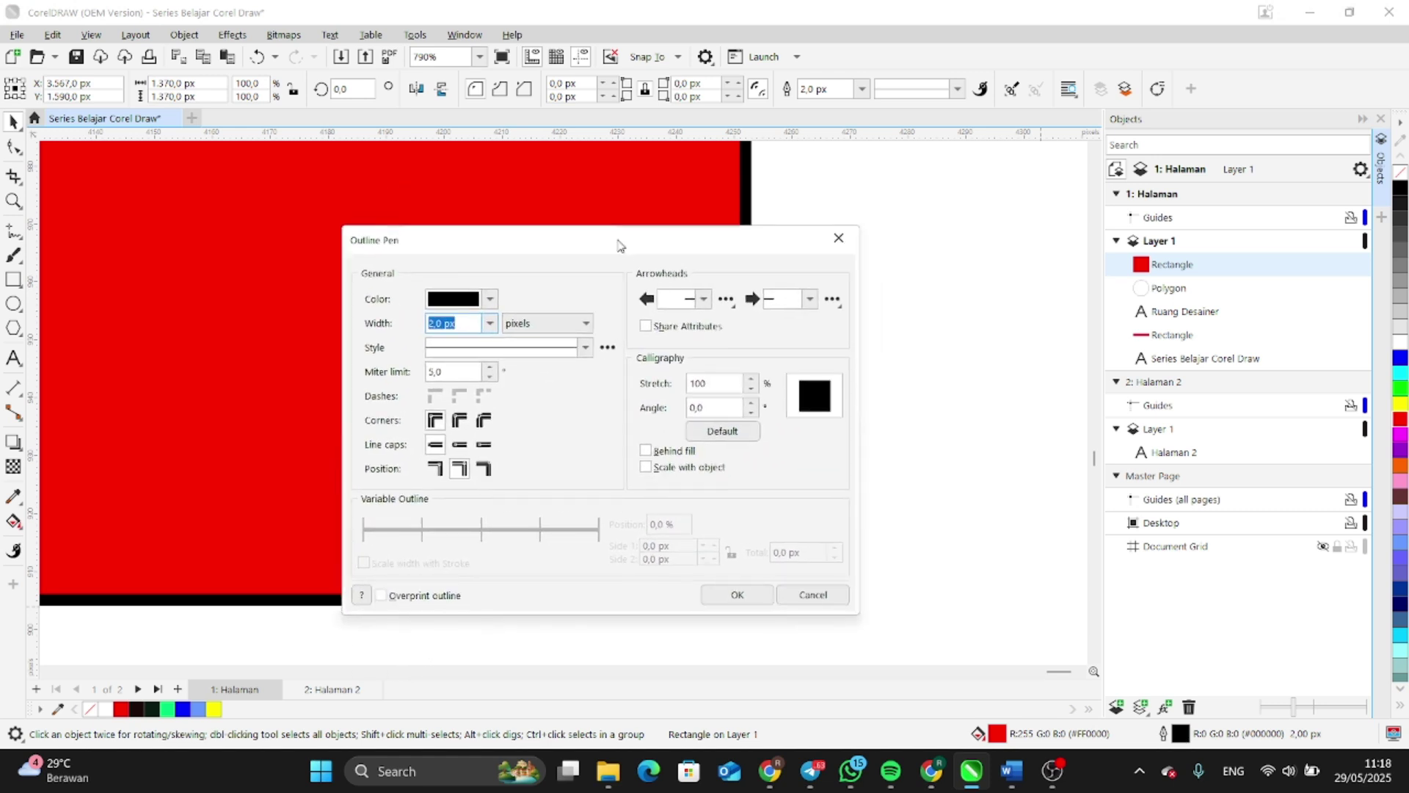
{"action": "left_click", "coordinate": [491, 292]}
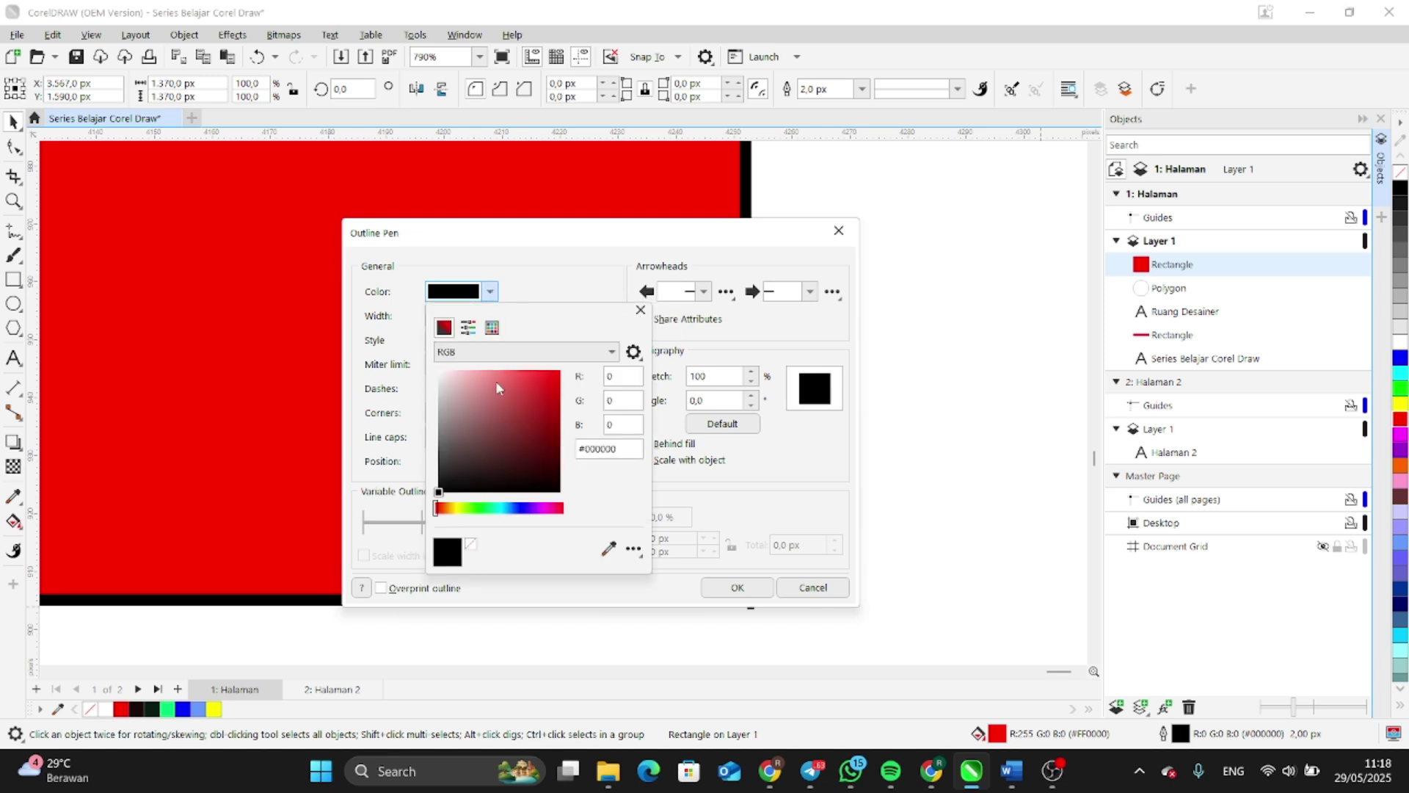
{"action": "left_click", "coordinate": [491, 449]}
{"action": "left_click", "coordinate": [524, 508]}
{"action": "left_click", "coordinate": [541, 388]}
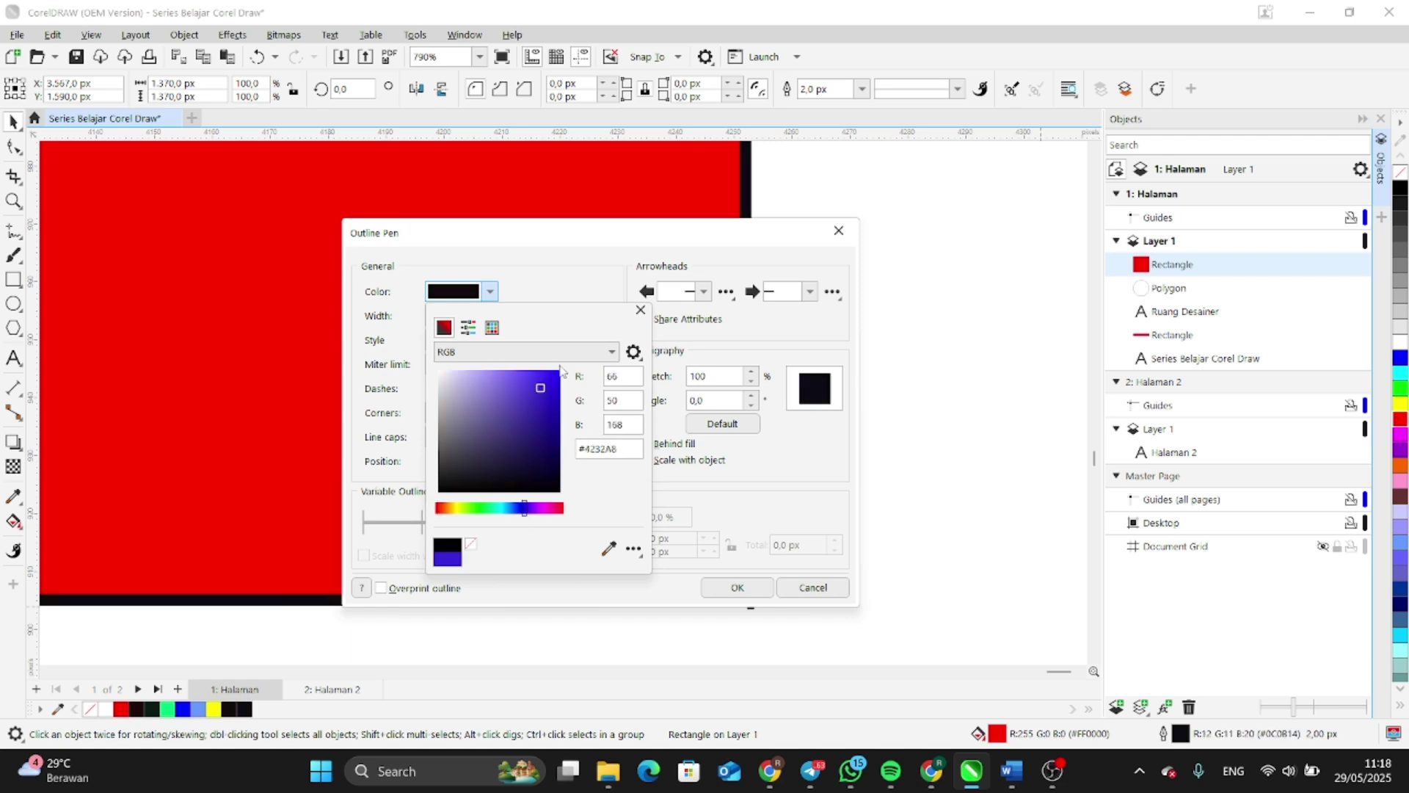
{"action": "left_click", "coordinate": [559, 371]}
{"action": "left_click", "coordinate": [583, 288]}
{"action": "left_click_drag", "start_coordinate": [596, 240], "coordinate": [360, 186]}
{"action": "left_click", "coordinate": [499, 532]}
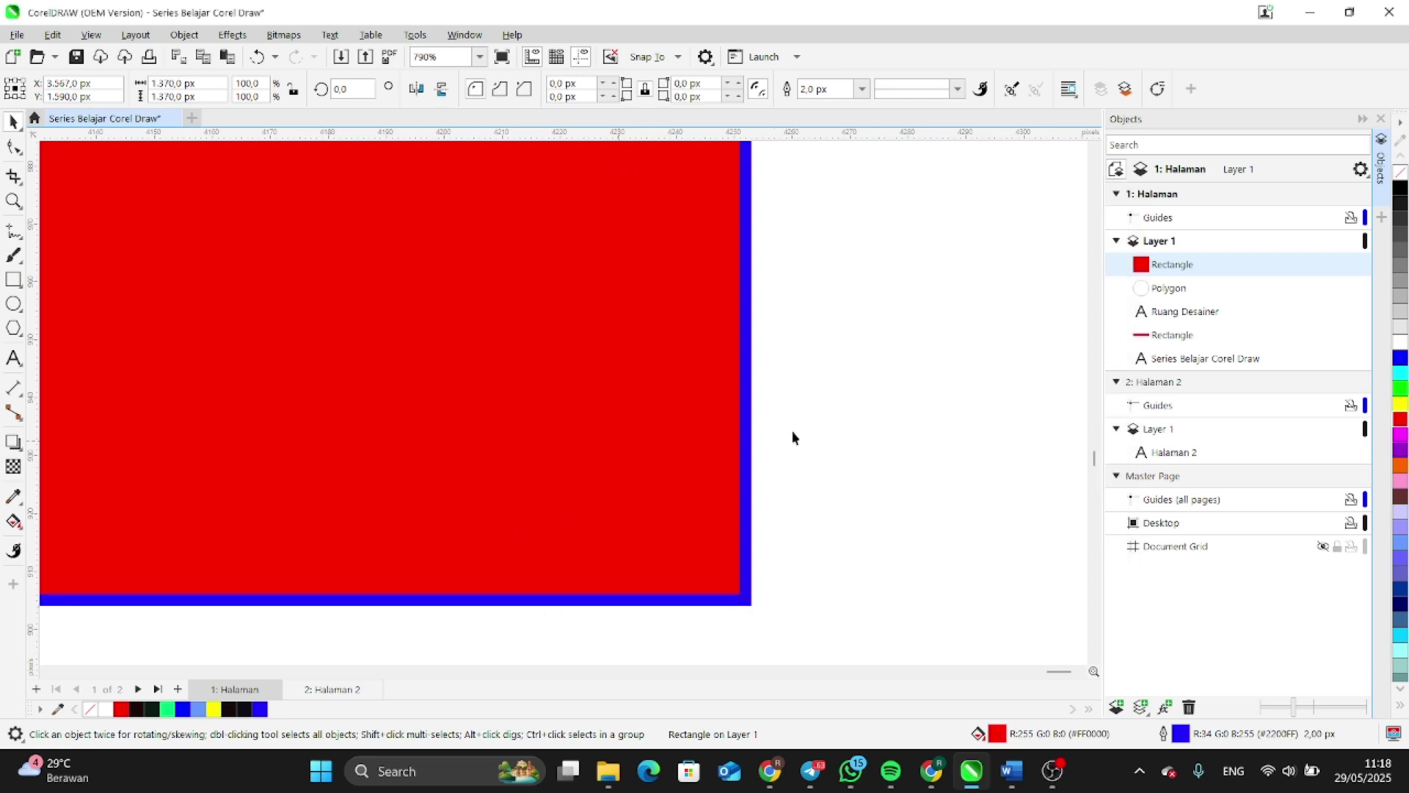
{"action": "left_click", "coordinate": [825, 390]}
{"action": "scroll", "coordinate": [846, 414], "scroll_direction": "down", "scroll_amount": 2}
{"action": "scroll", "coordinate": [741, 424], "scroll_direction": "down", "scroll_amount": 1}
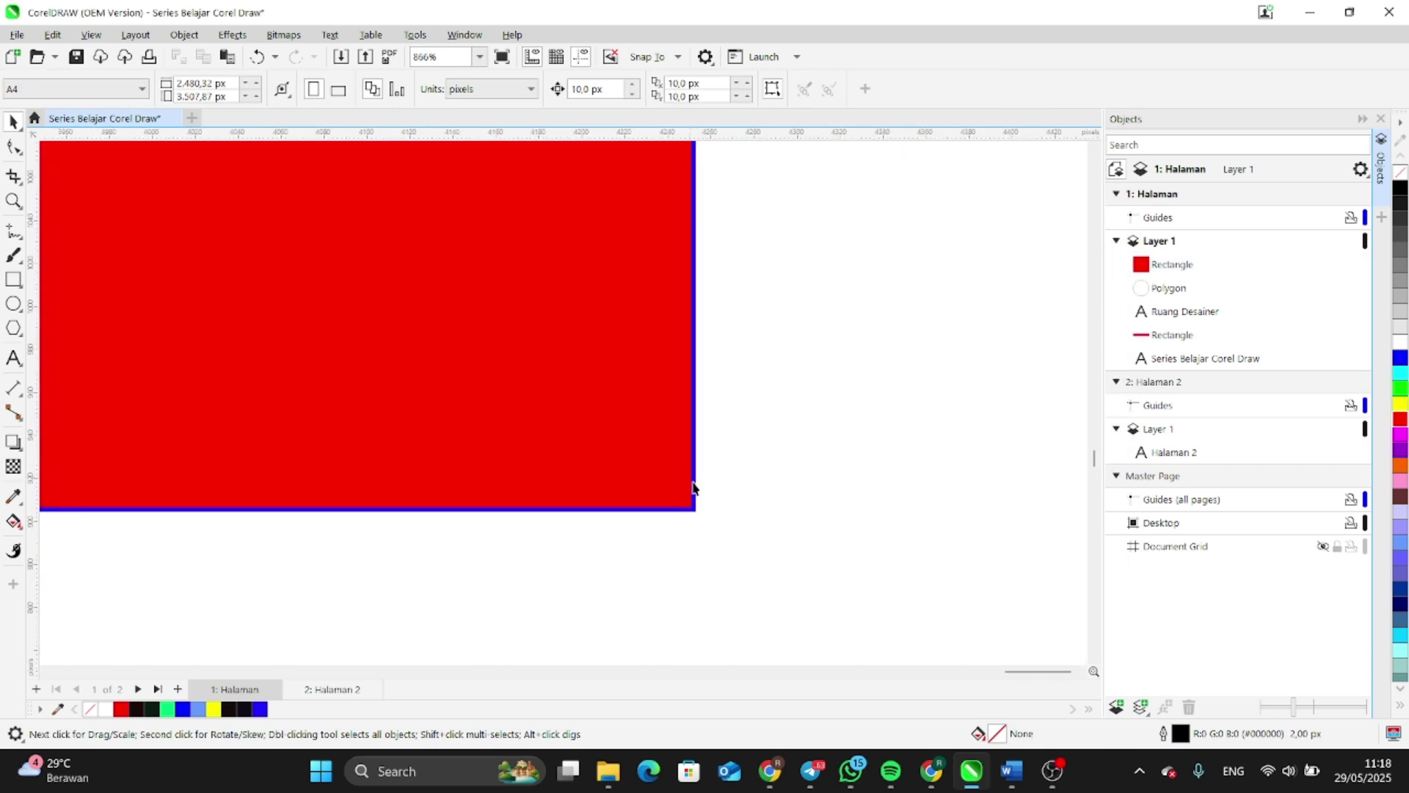
{"action": "scroll", "coordinate": [704, 470], "scroll_direction": "up", "scroll_amount": 4}
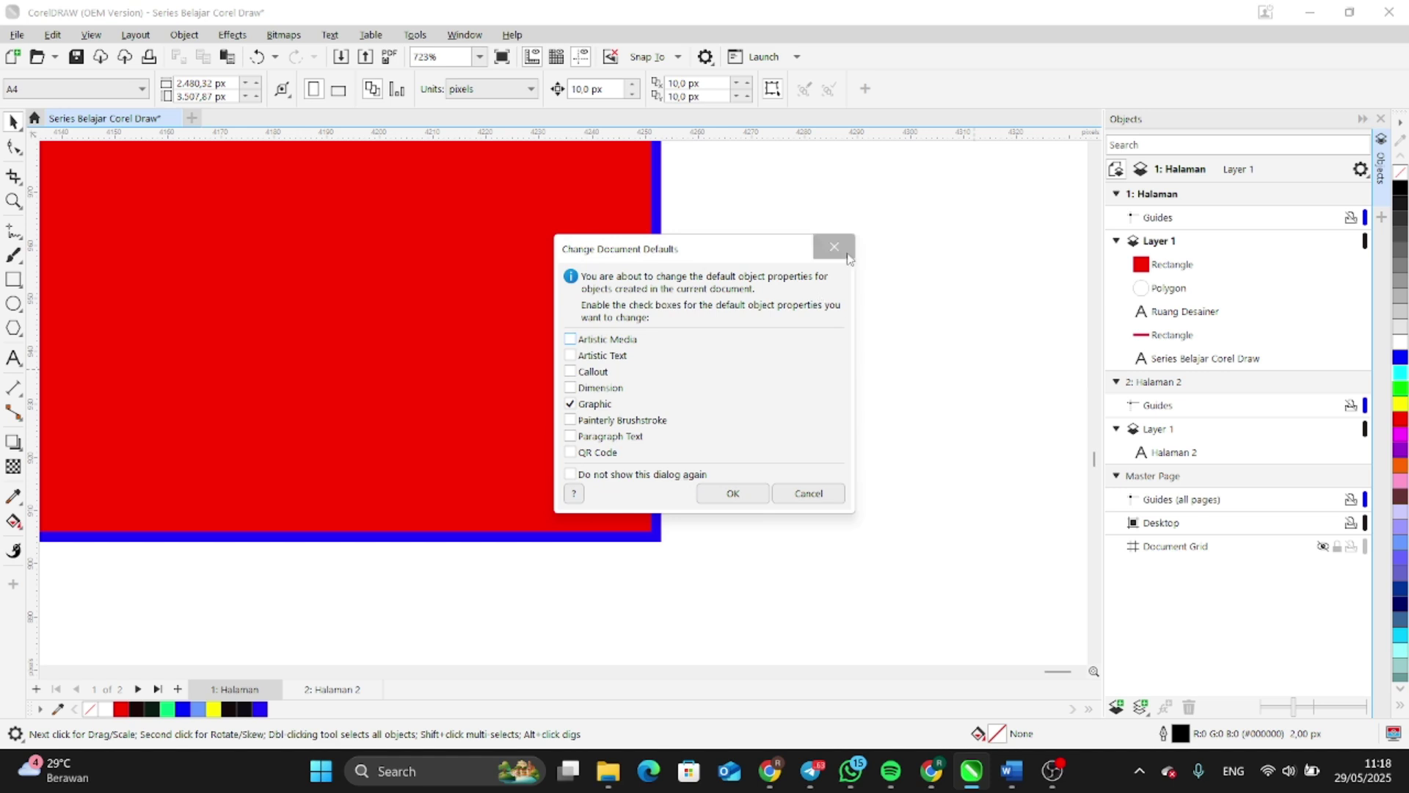
{"action": "left_click", "coordinate": [835, 247]}
Select the red square, try cyan as its outline color, and settle on green (#00FF00) from the color palette
{"action": "left_click", "coordinate": [626, 292]}
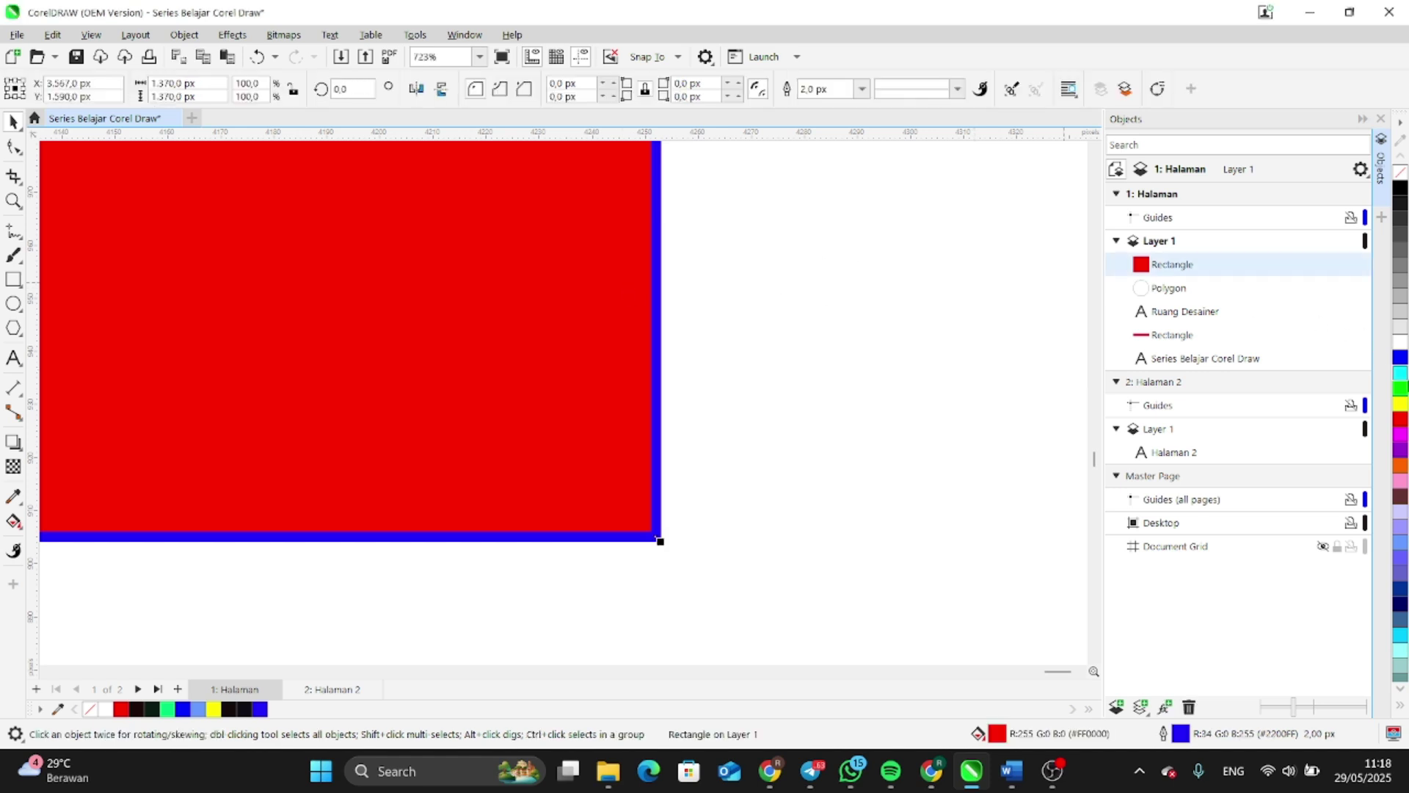
{"action": "right_click", "coordinate": [1400, 372]}
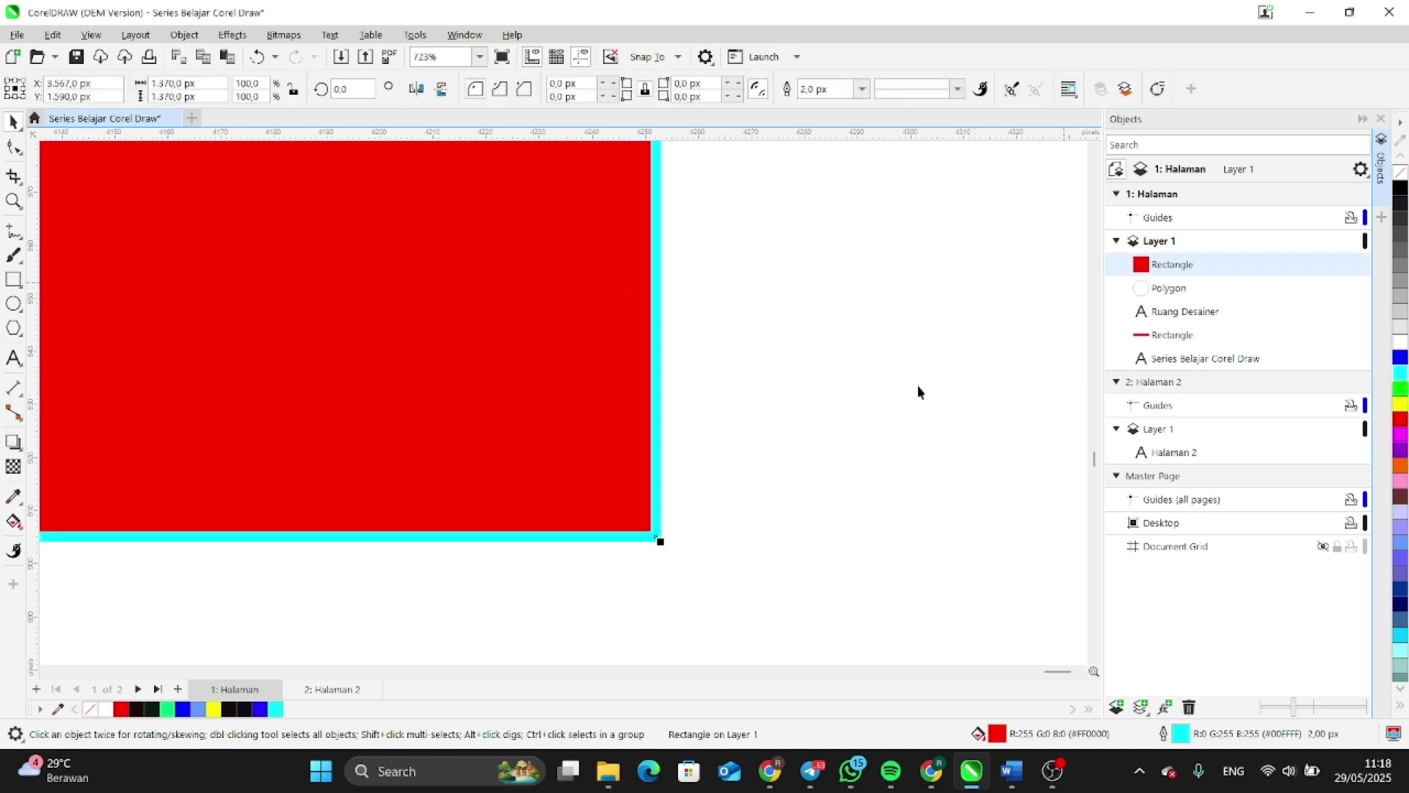
{"action": "right_click", "coordinate": [1401, 403]}
{"action": "right_click", "coordinate": [1401, 389]}
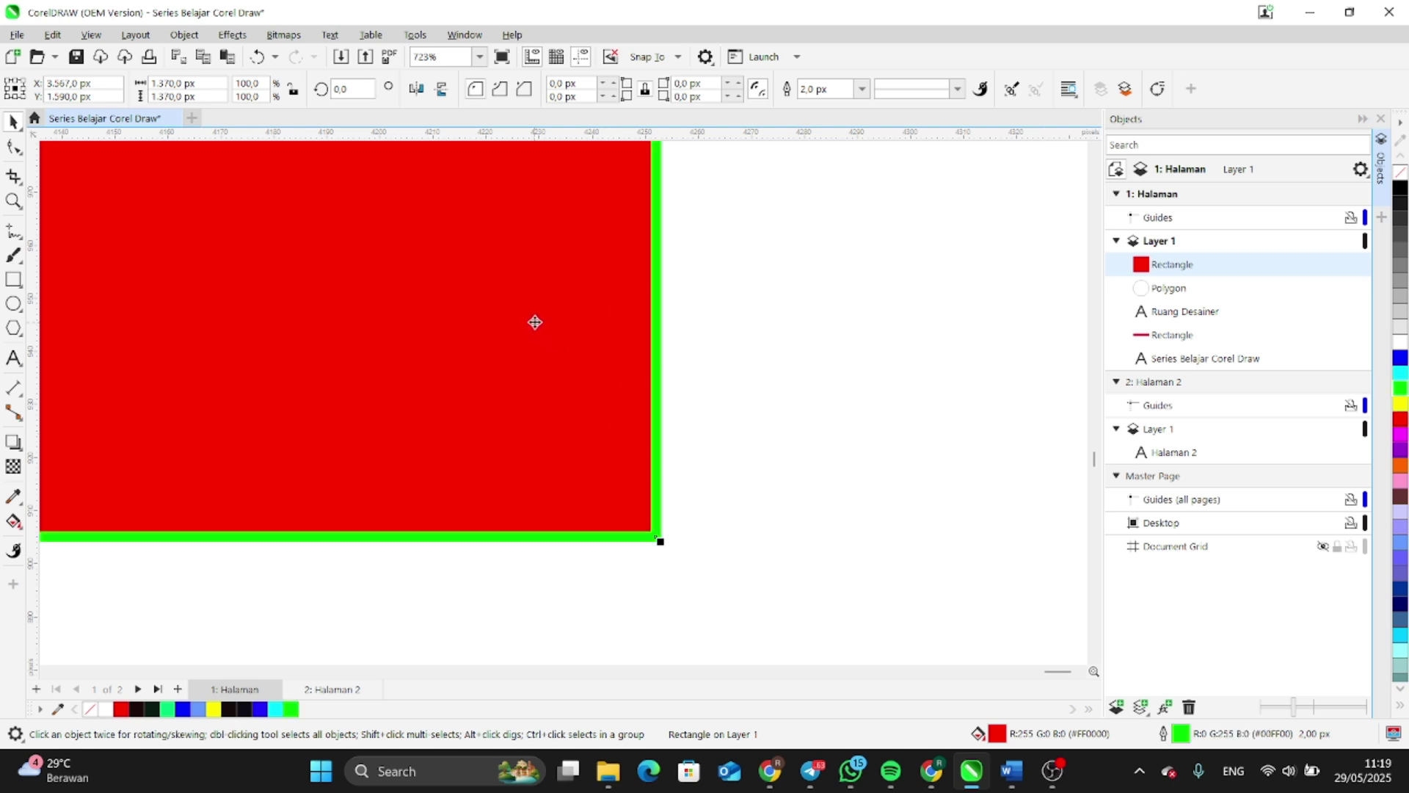
Change the square's fill to blue (#0000FF) and deselect it
{"action": "left_click", "coordinate": [1400, 357]}
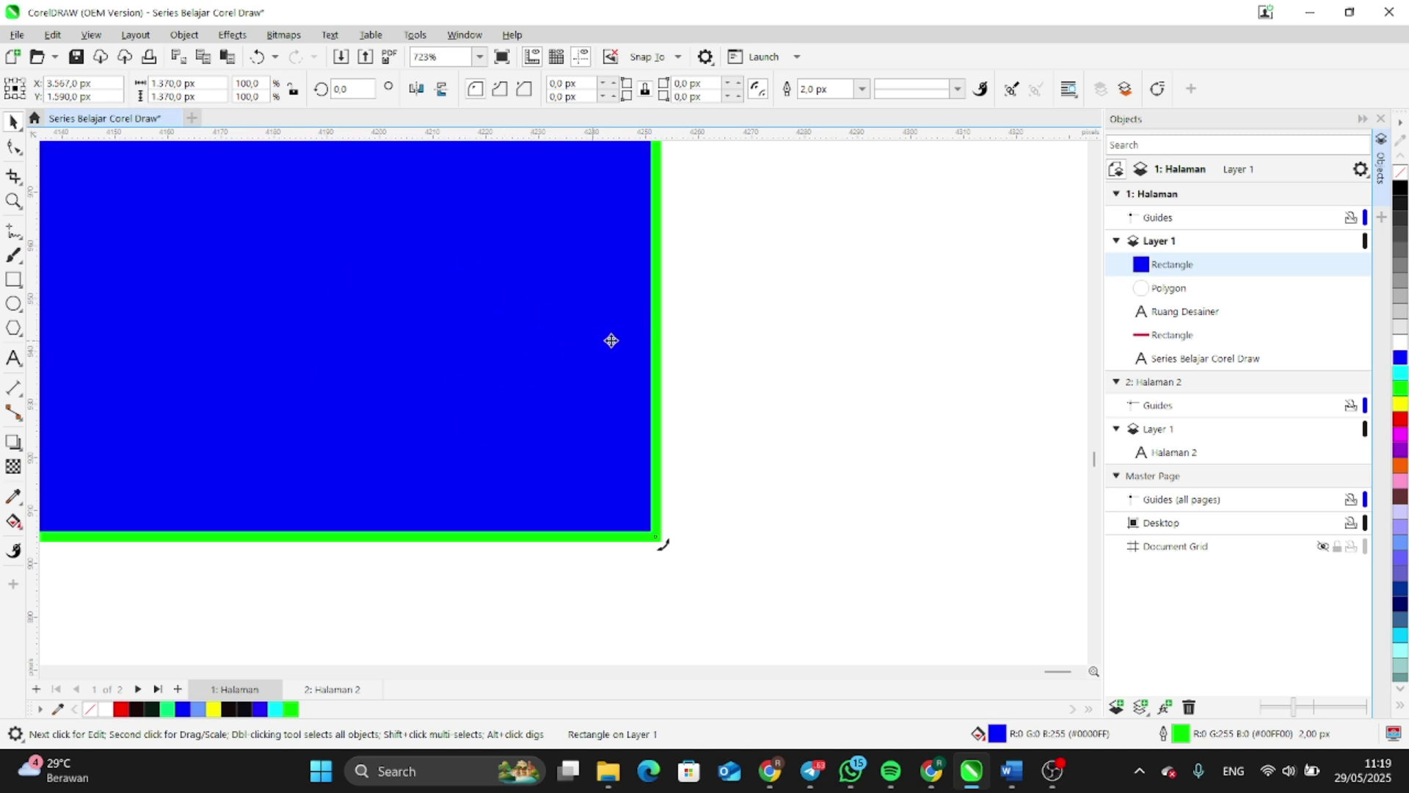
{"action": "left_click", "coordinate": [721, 346]}
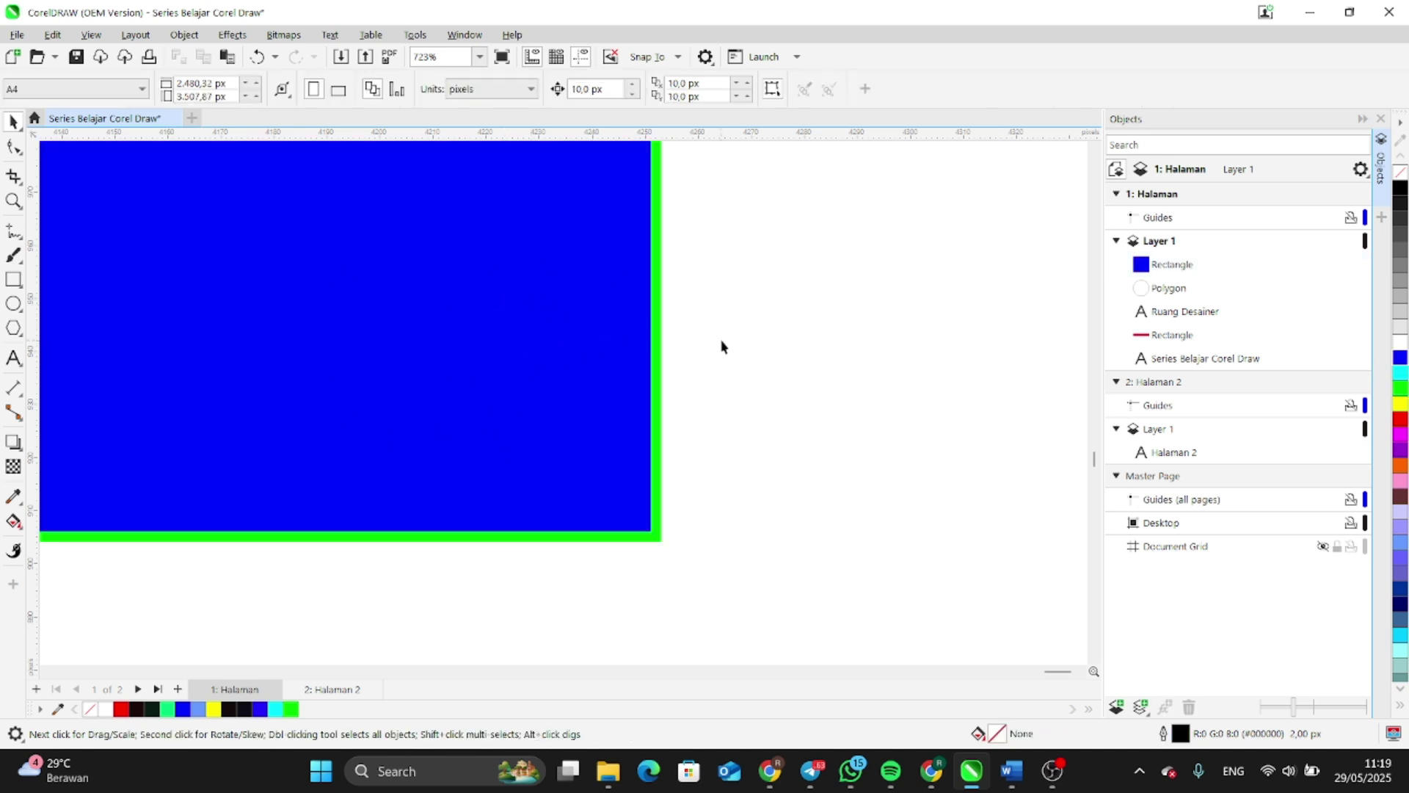
{"action": "scroll", "coordinate": [812, 529], "scroll_direction": "down", "scroll_amount": 8}
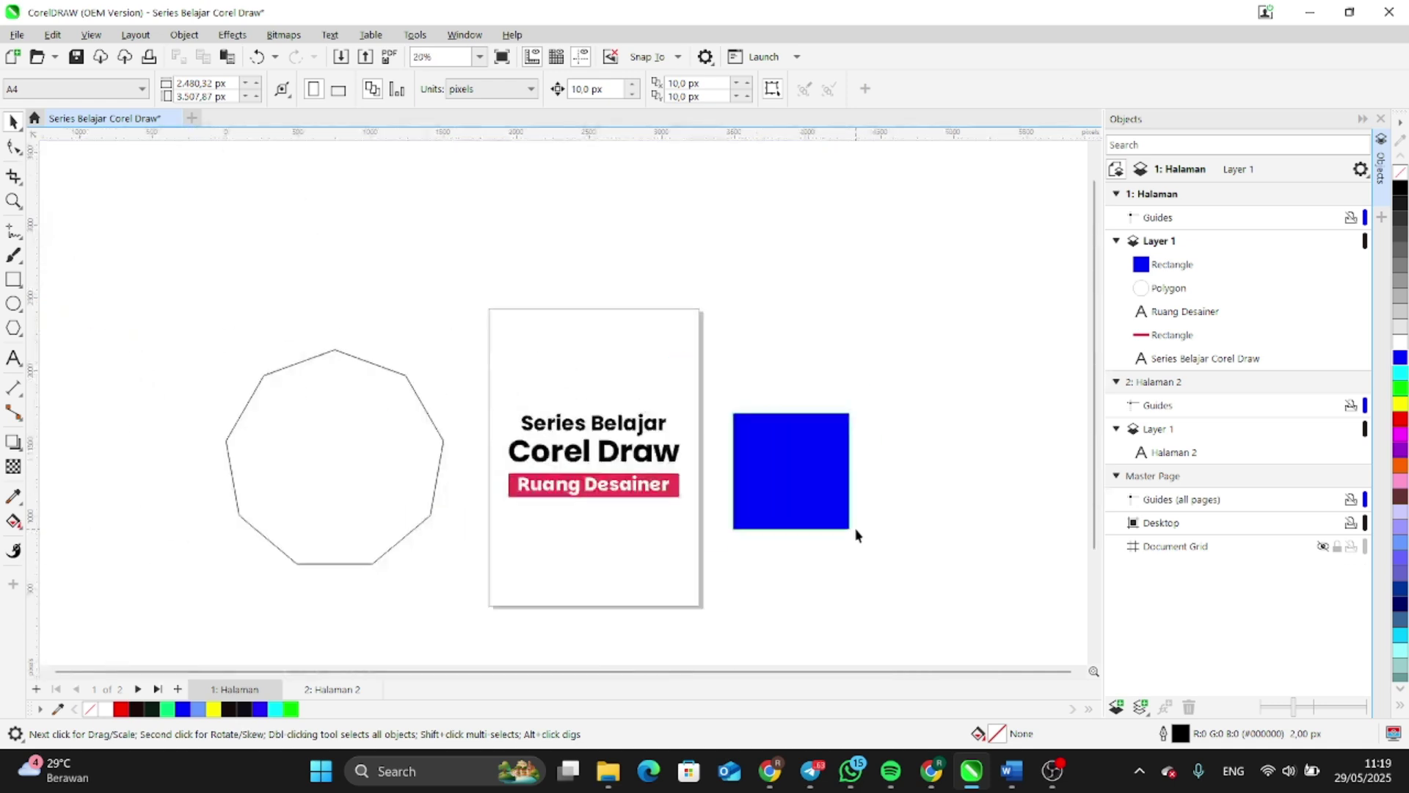
Delete the blue square and the unfilled polygon lying on either side of the page on Halaman
{"action": "scroll", "coordinate": [856, 534], "scroll_direction": "up", "scroll_amount": 1}
{"action": "left_click", "coordinate": [827, 494]}
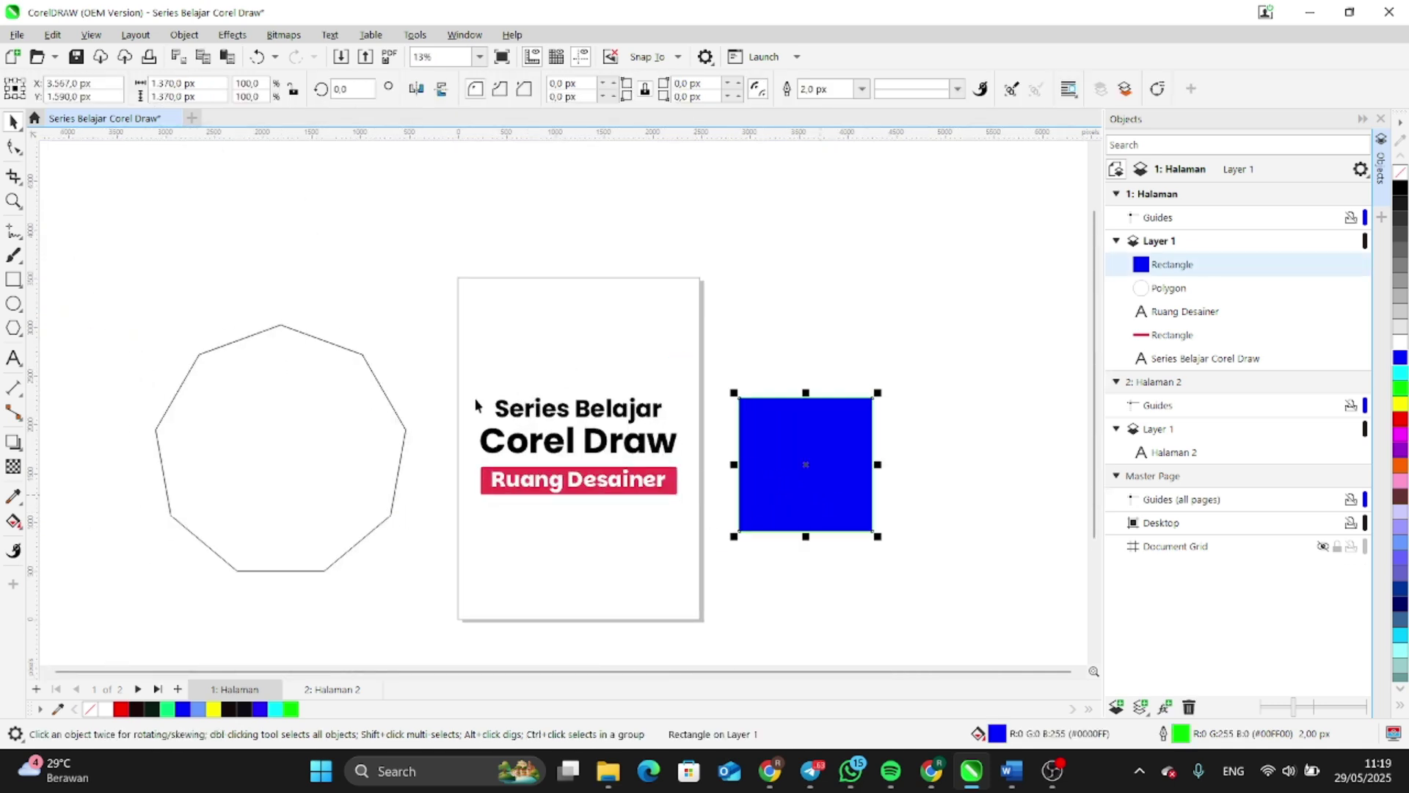
{"action": "key", "text": "Delete"}
{"action": "left_click", "coordinate": [245, 450]}
{"action": "key", "text": "Delete"}
{"action": "scroll", "coordinate": [569, 506], "scroll_direction": "up", "scroll_amount": 2}
{"action": "scroll", "coordinate": [734, 389], "scroll_direction": "up", "scroll_amount": 2}
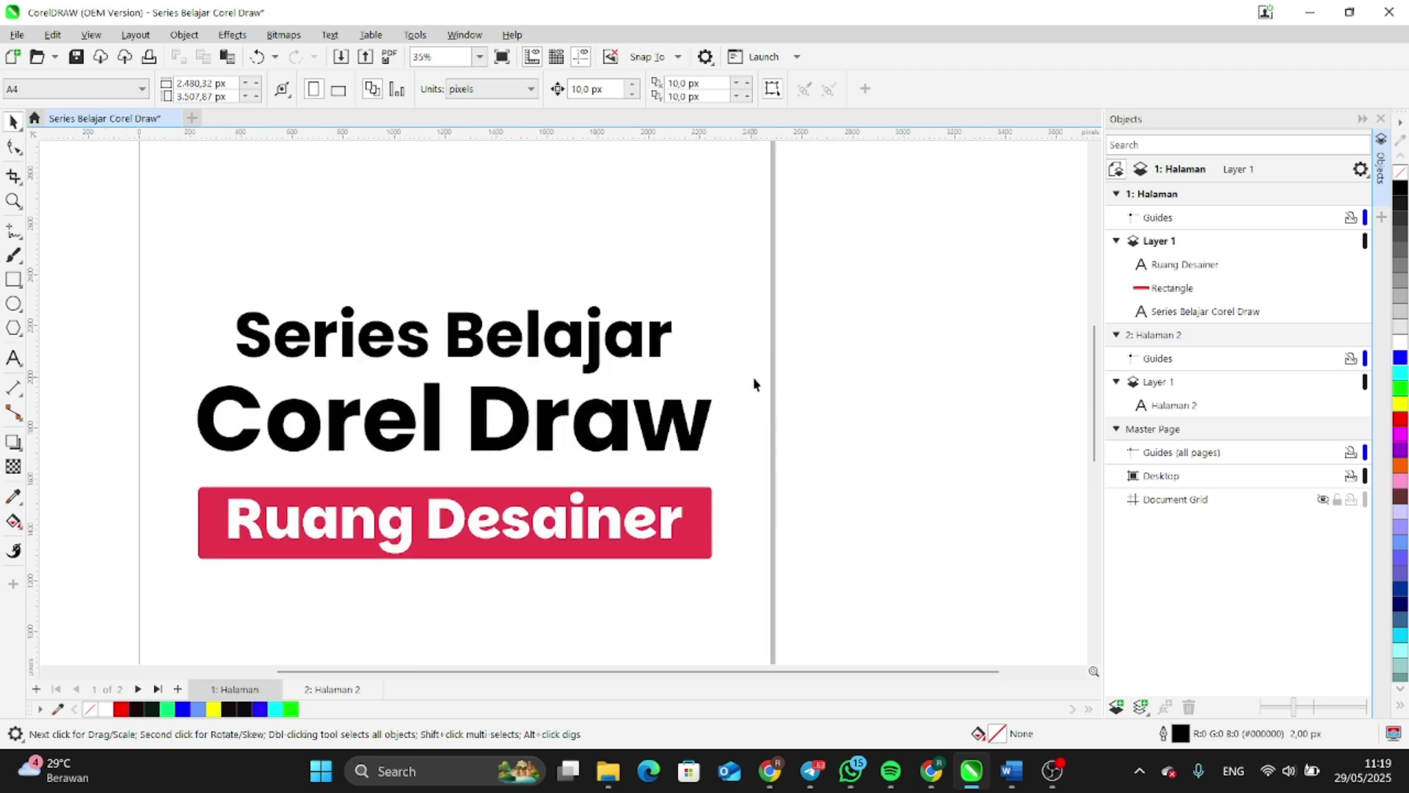
{"action": "scroll", "coordinate": [452, 401], "scroll_direction": "down", "scroll_amount": 3}
{"action": "scroll", "coordinate": [453, 402], "scroll_direction": "down", "scroll_amount": 1}
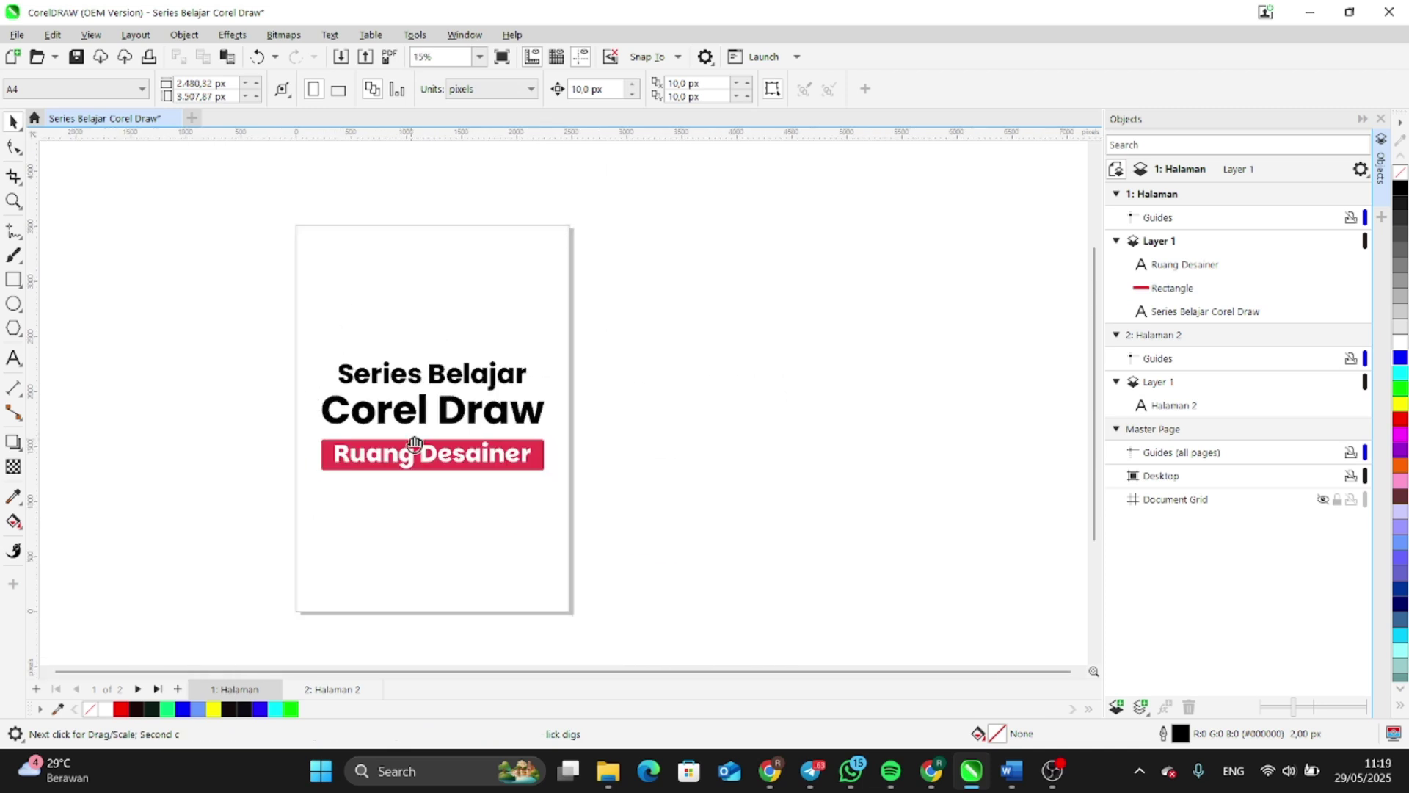
{"action": "left_click_drag", "start_coordinate": [418, 419], "coordinate": [550, 413]}
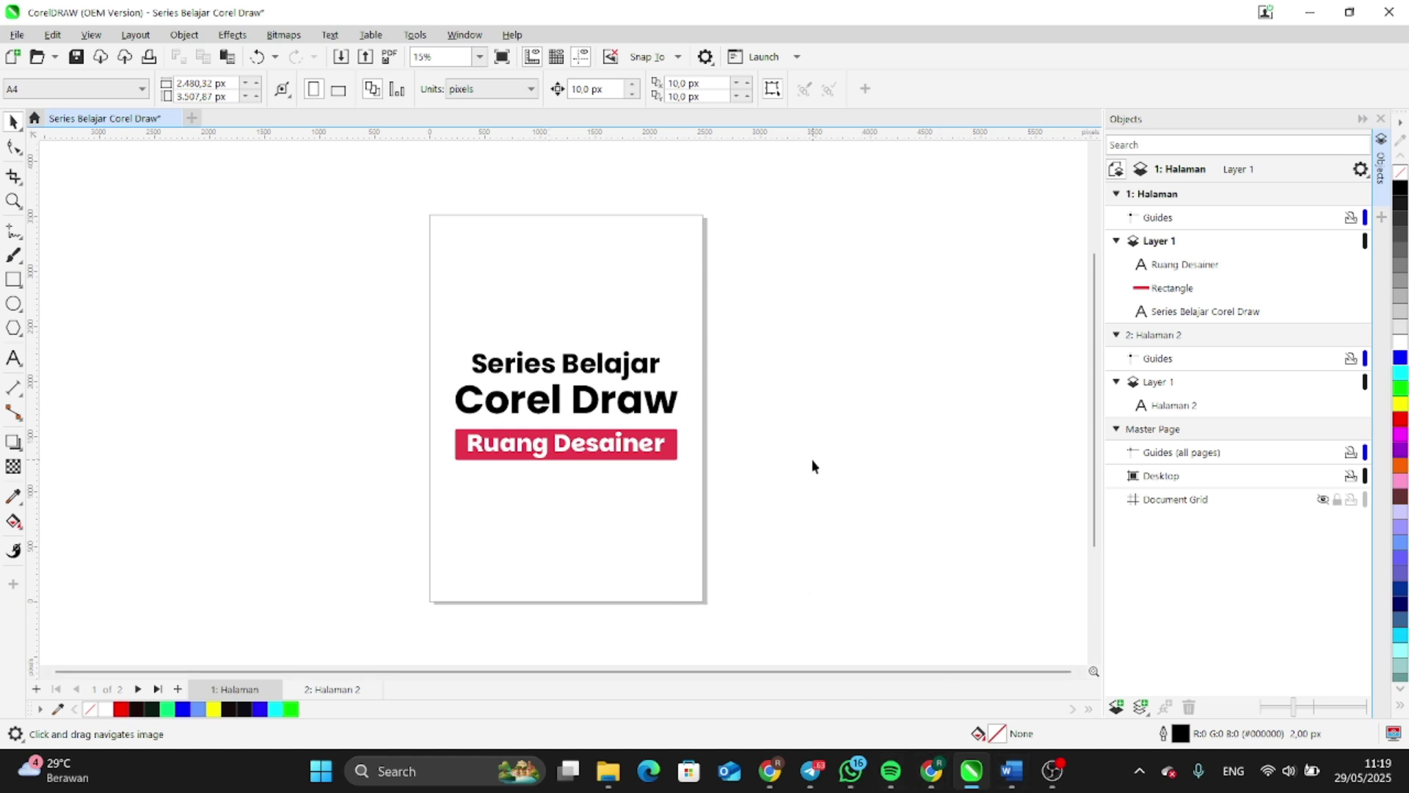
{"action": "scroll", "coordinate": [688, 419], "scroll_direction": "up", "scroll_amount": 2}
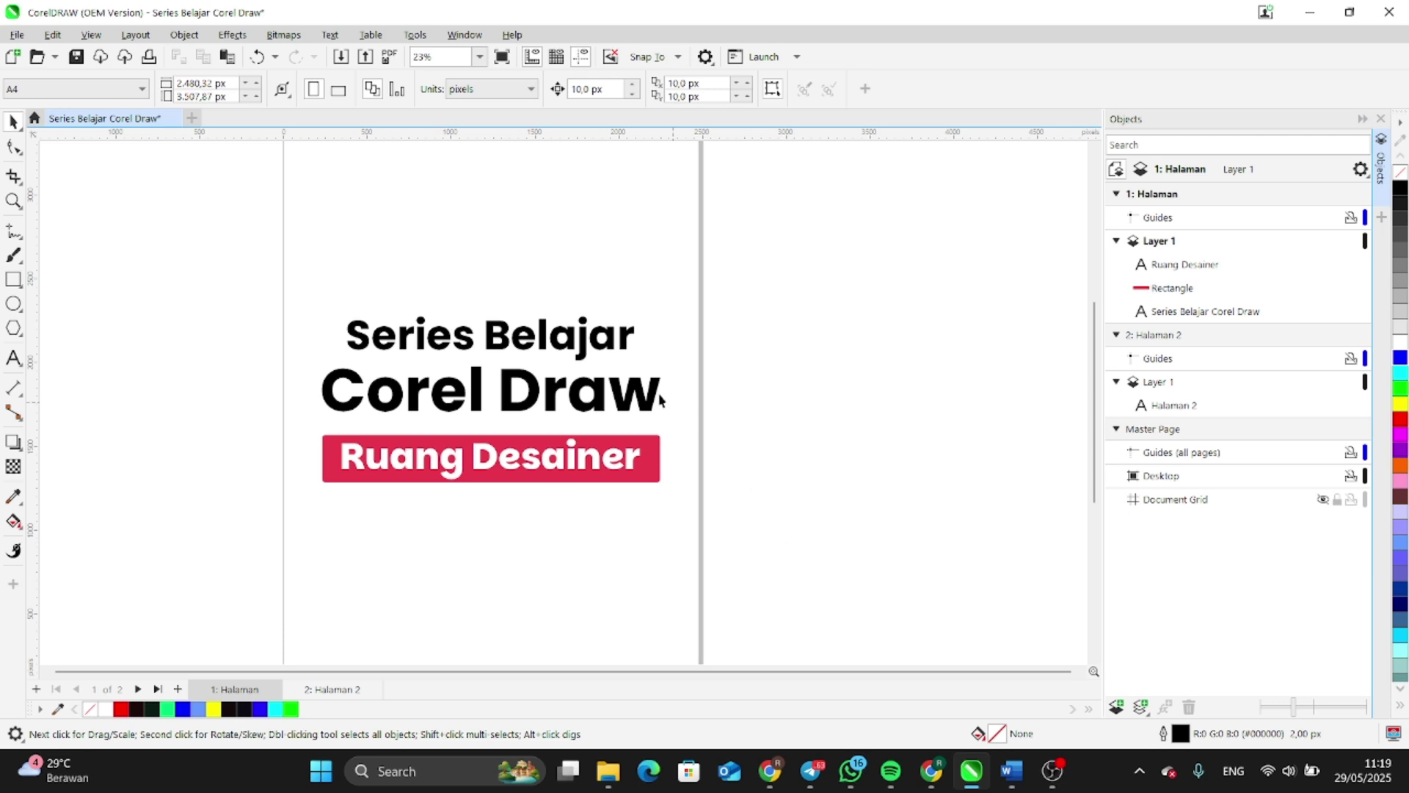
{"action": "scroll", "coordinate": [398, 314], "scroll_direction": "up", "scroll_amount": 1}
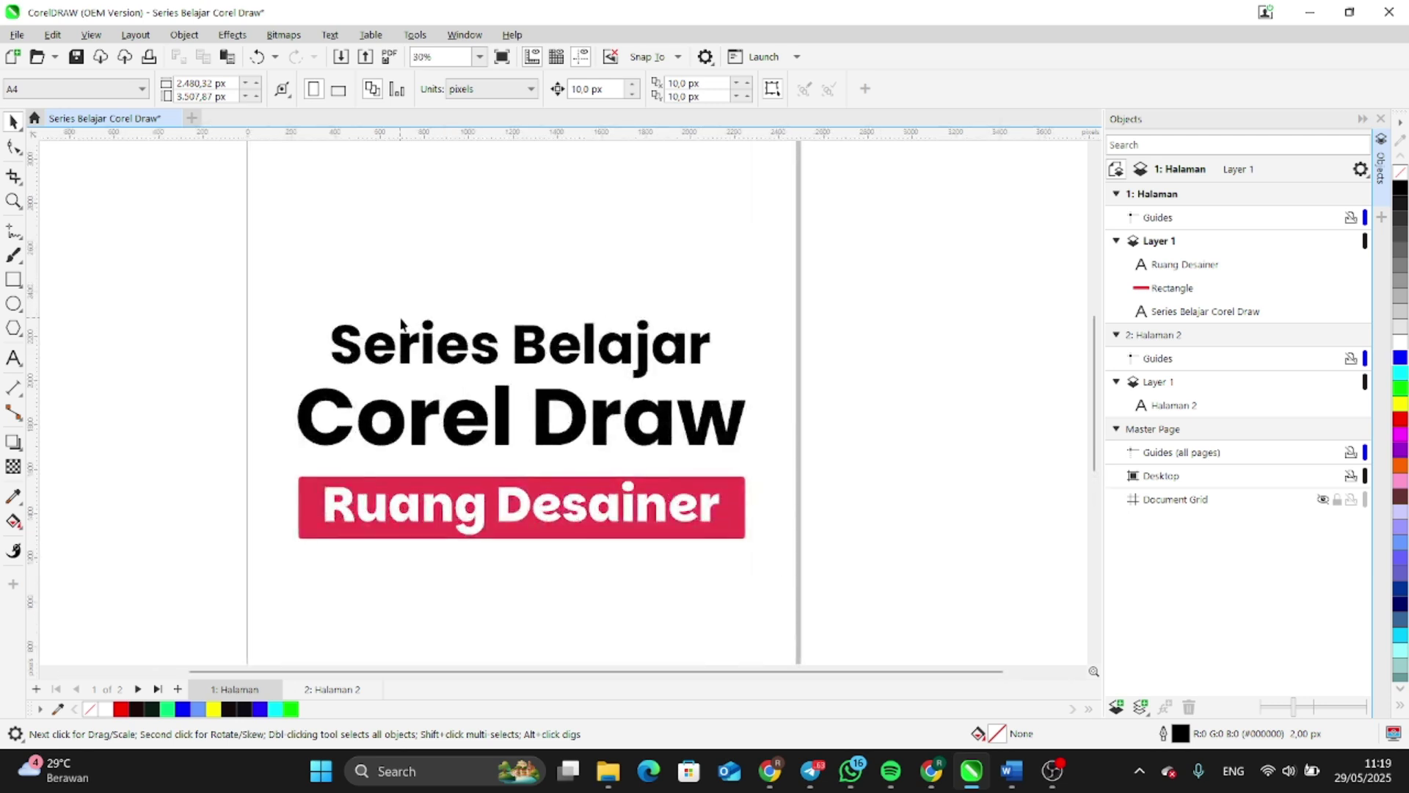